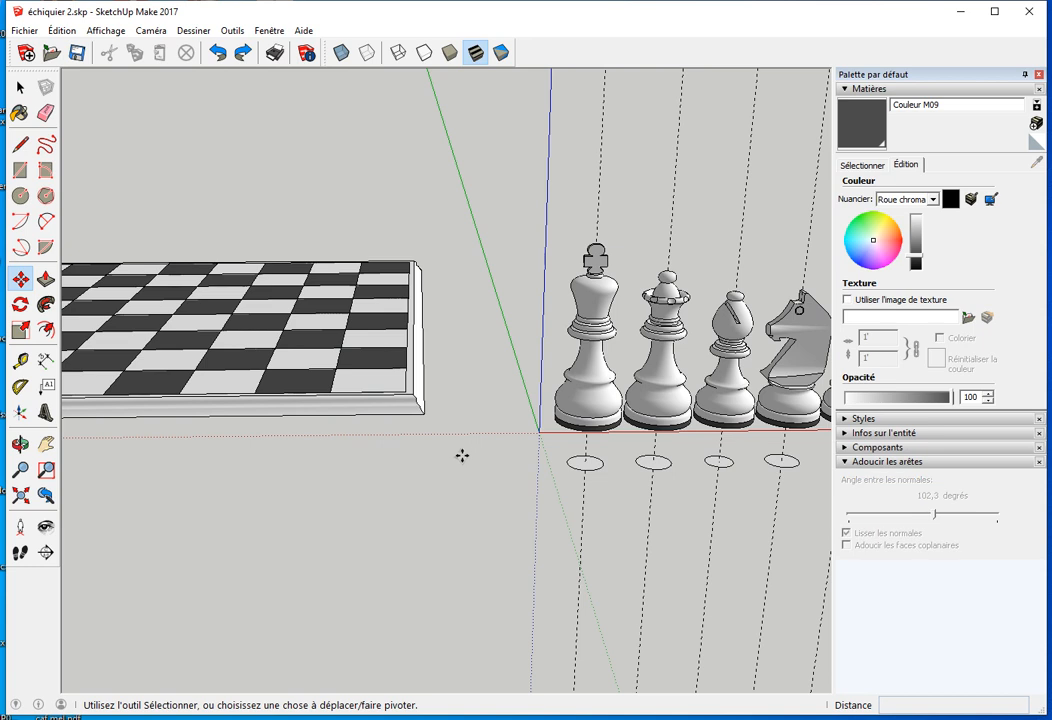
Delete the flat circles lying in front of the chess pieces
key("space")
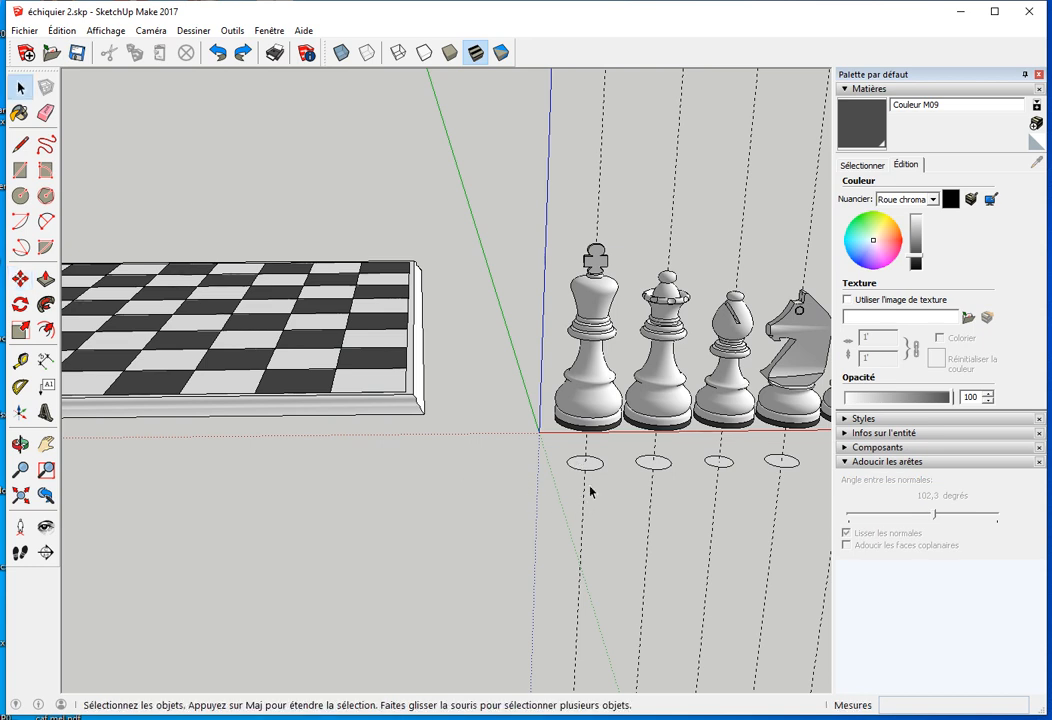
middle_click_drag(518, 507, 371, 405)
left_click_drag(352, 392, 754, 456)
key("Delete")
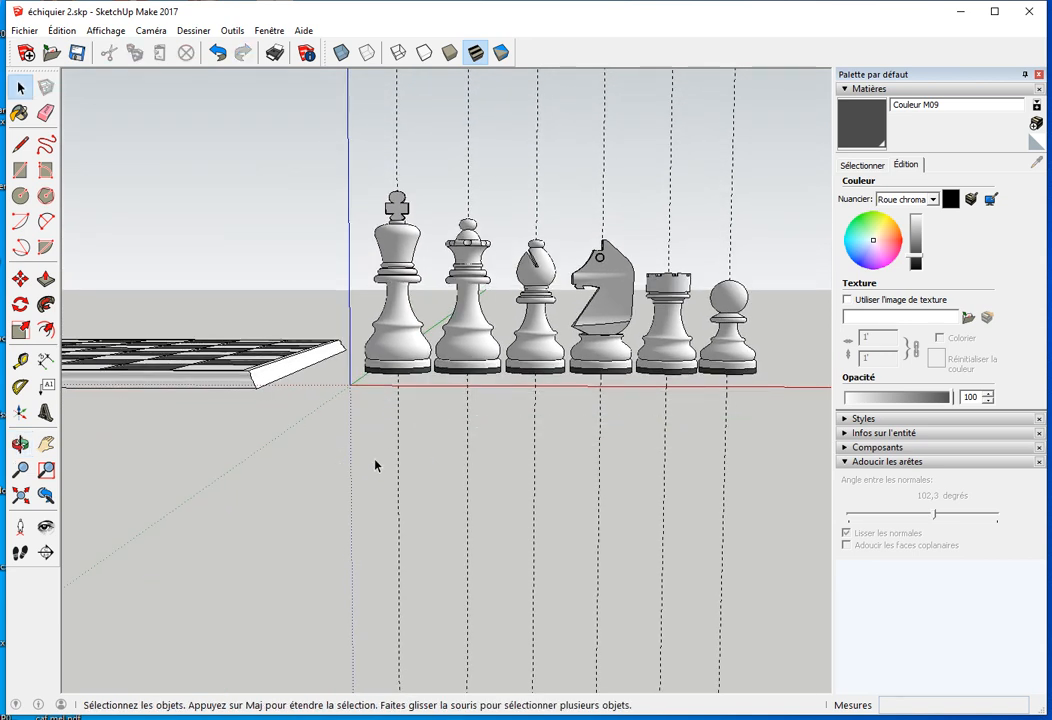
Place a guide parallel to the green axis through the middle of the chessboard's front corner square nearest the pieces
middle_click_drag(347, 484, 501, 558)
key("t")
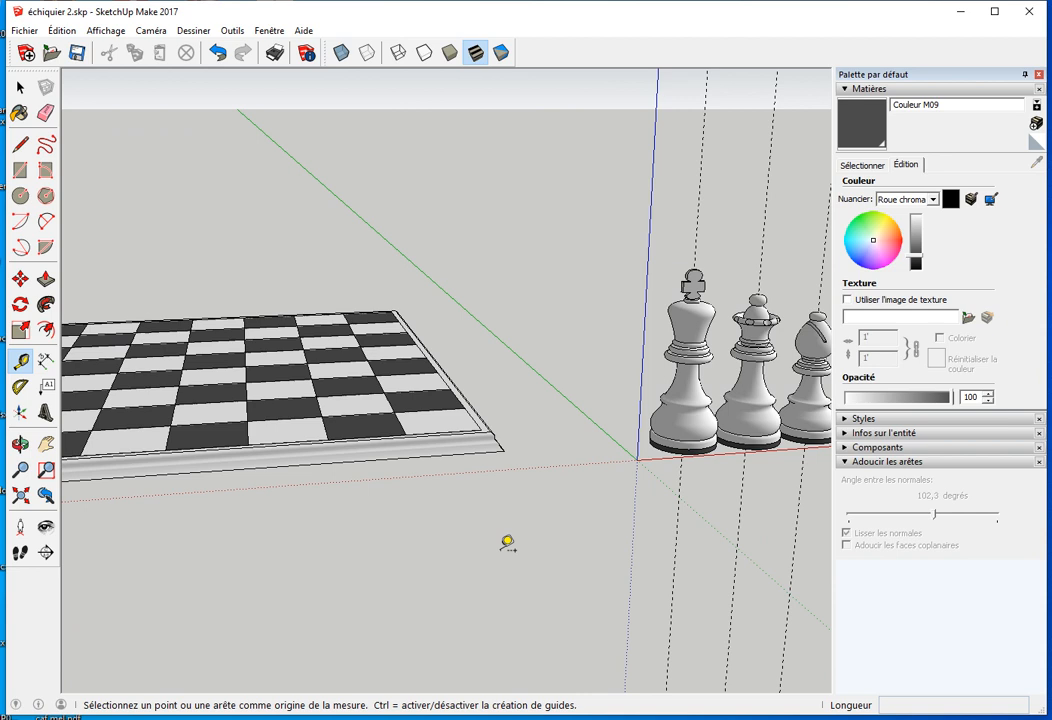
left_click(588, 416)
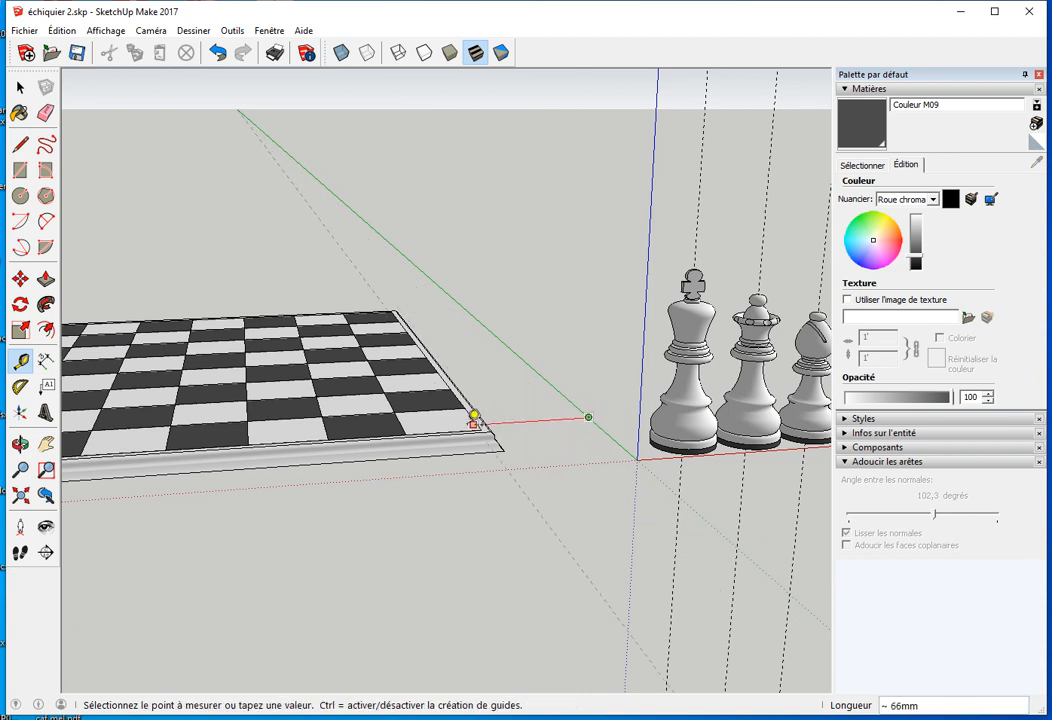
scroll(445, 436, "up", 2)
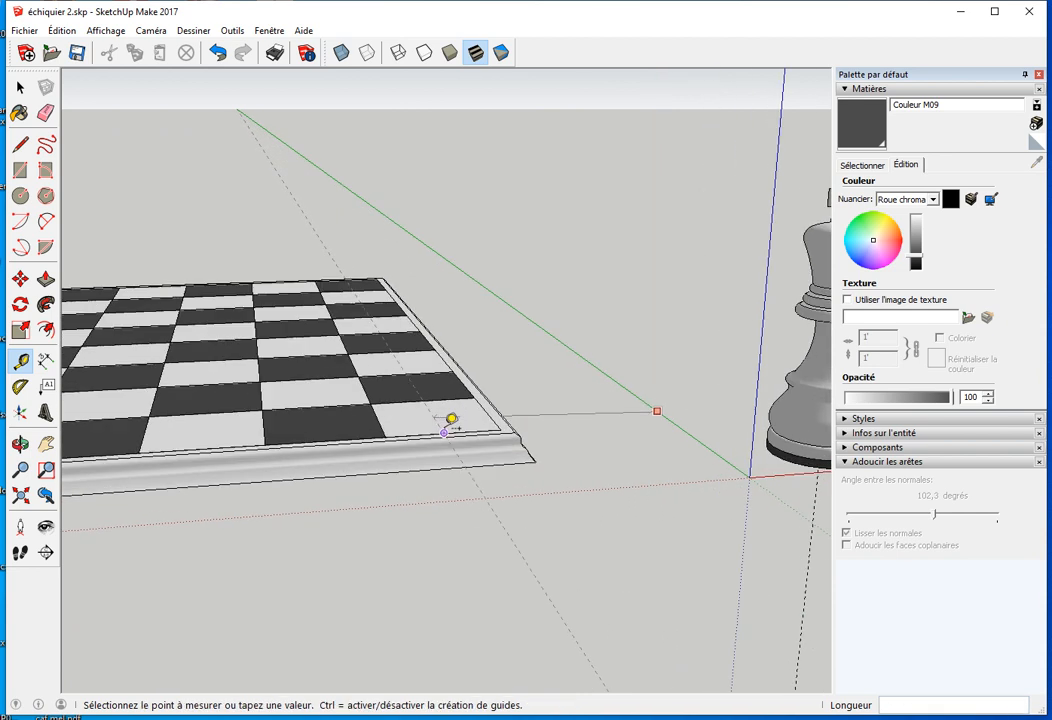
left_click(445, 437)
middle_click_drag(436, 487, 541, 502)
key("ctrl+z")
left_click(633, 452)
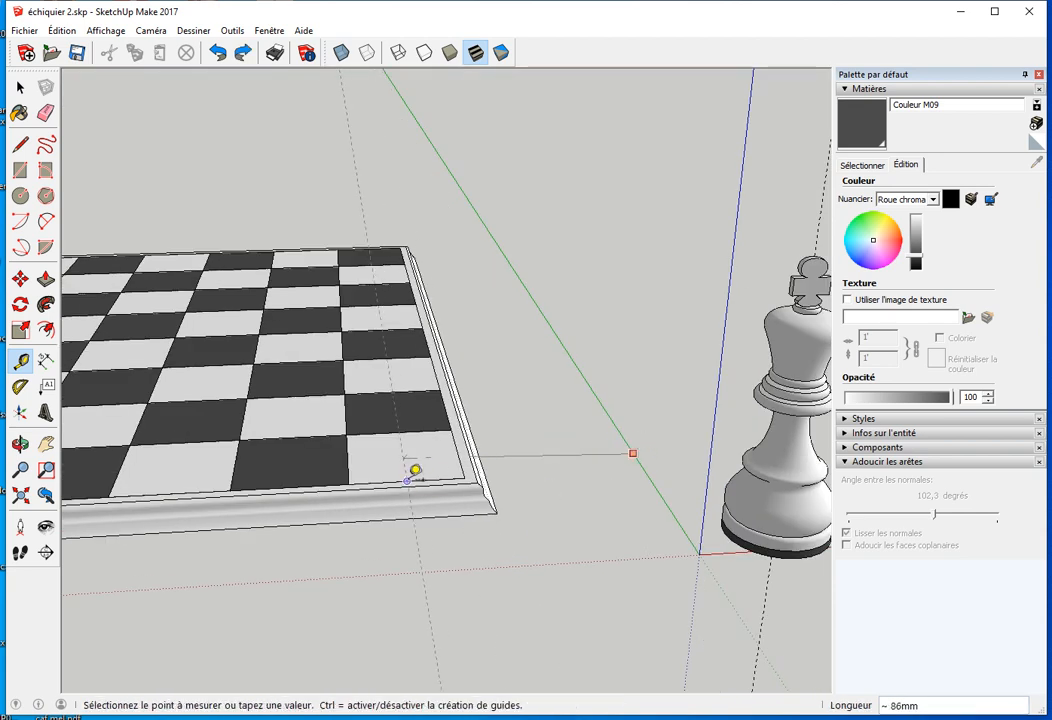
middle_click_drag(362, 566, 411, 535)
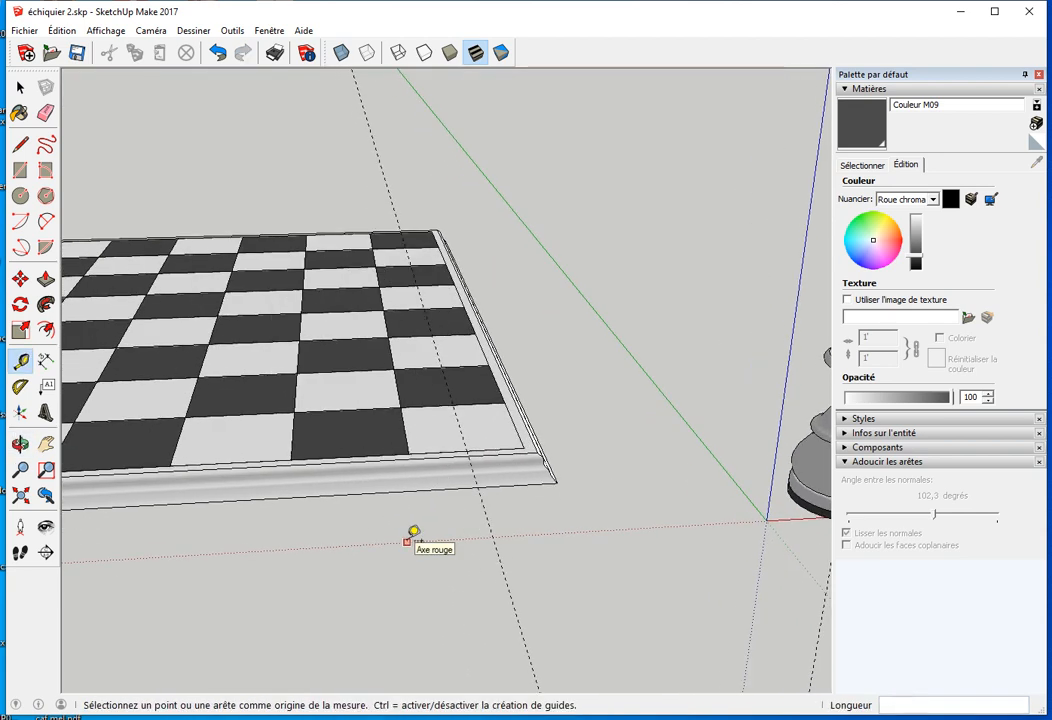
Copy the guide to the middle of the neighbouring square and repeat it with *7 to cover all columns of the board
key("space")
left_click(488, 523)
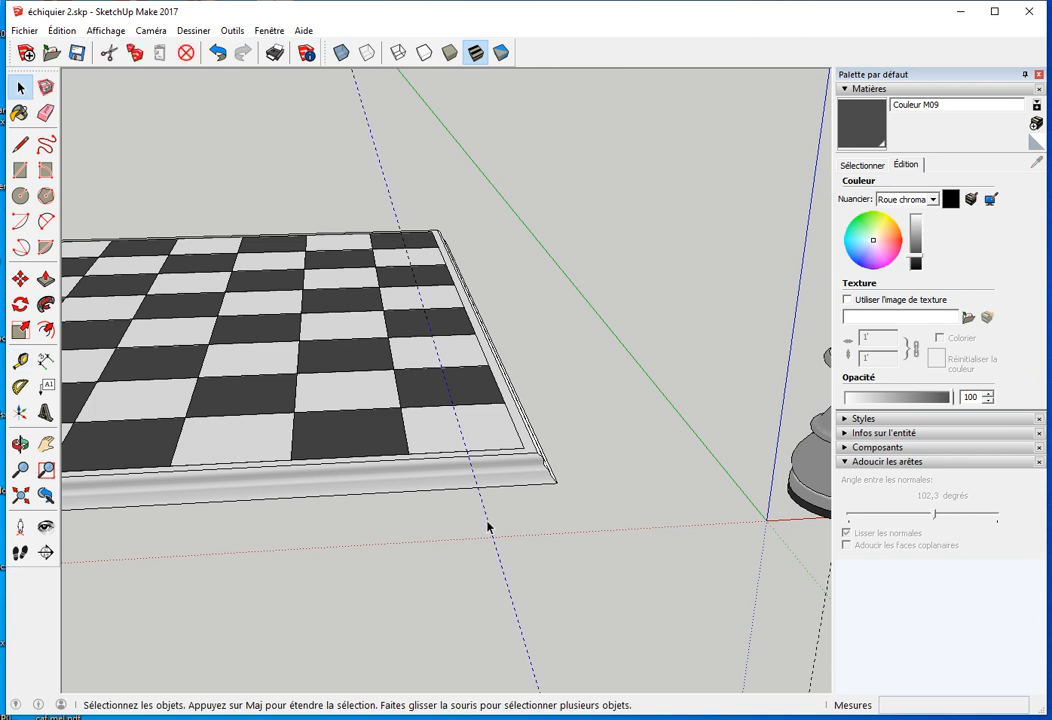
key("m")
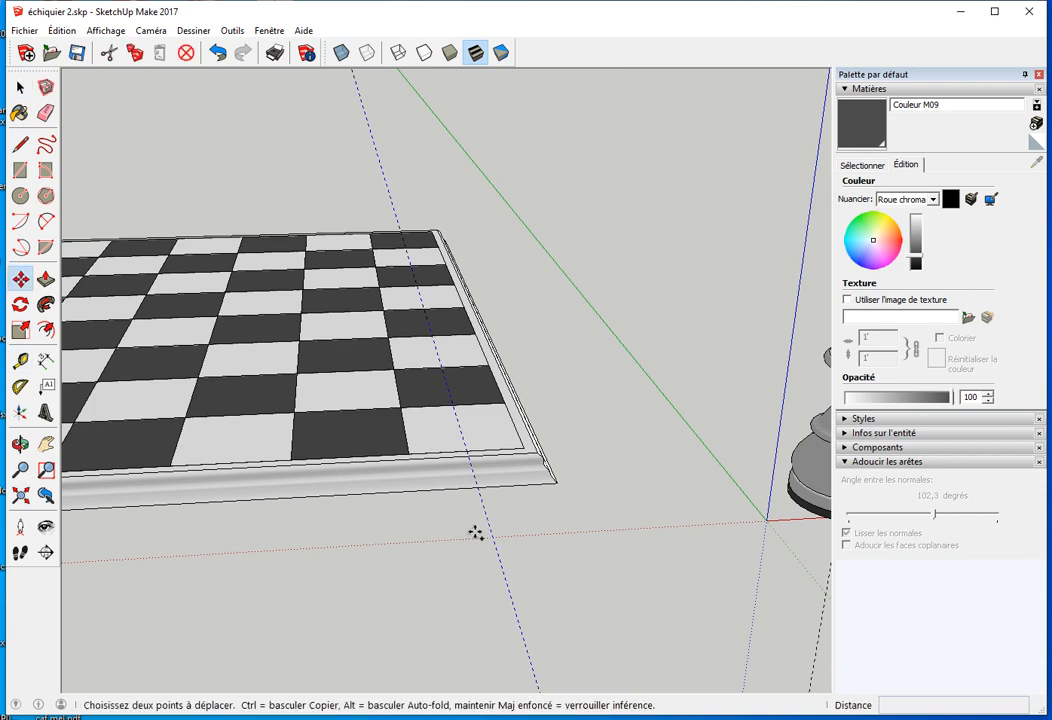
key("ctrl")
left_click(481, 499)
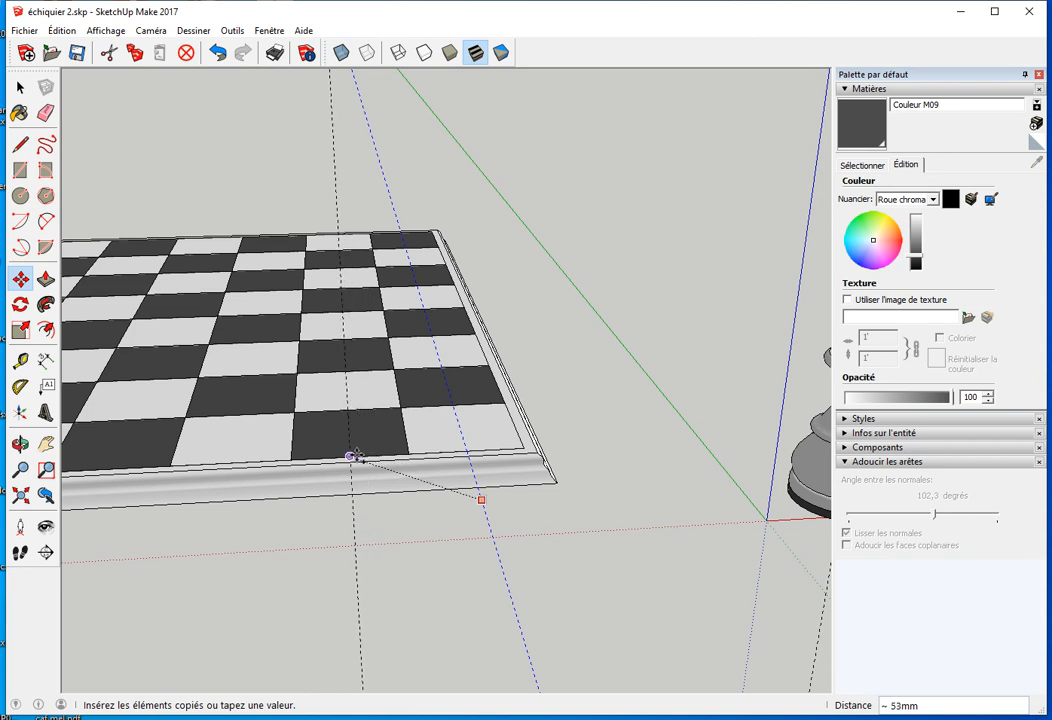
left_click(349, 456)
middle_click_drag(336, 554, 536, 501)
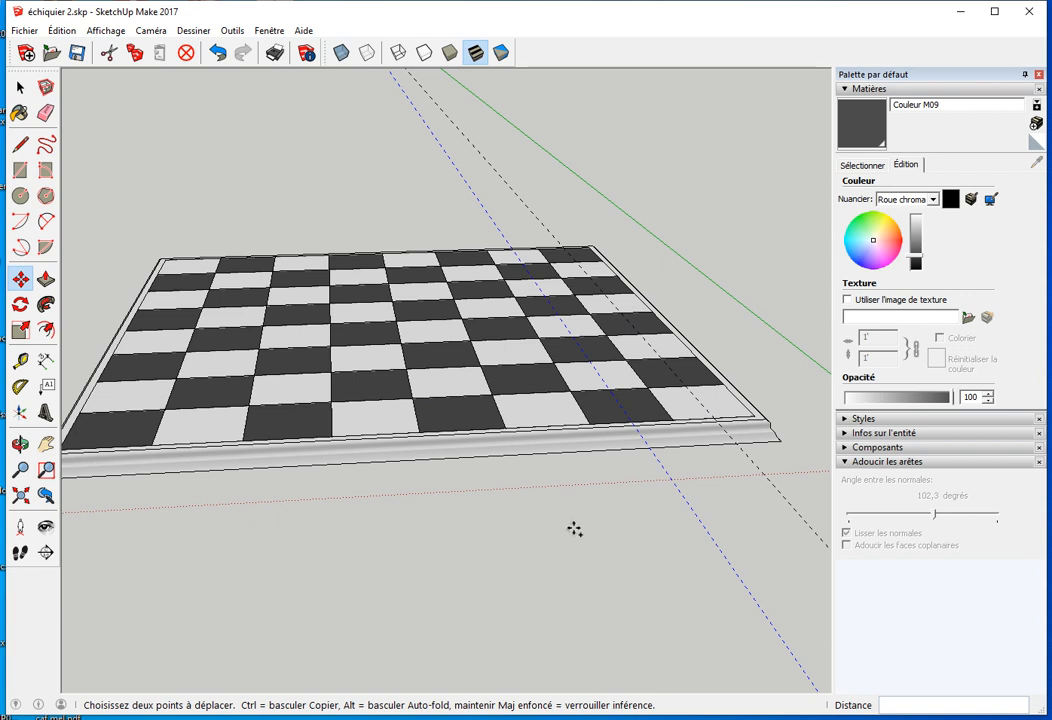
key("ctrl+z")
left_click(754, 465, "ctrl")
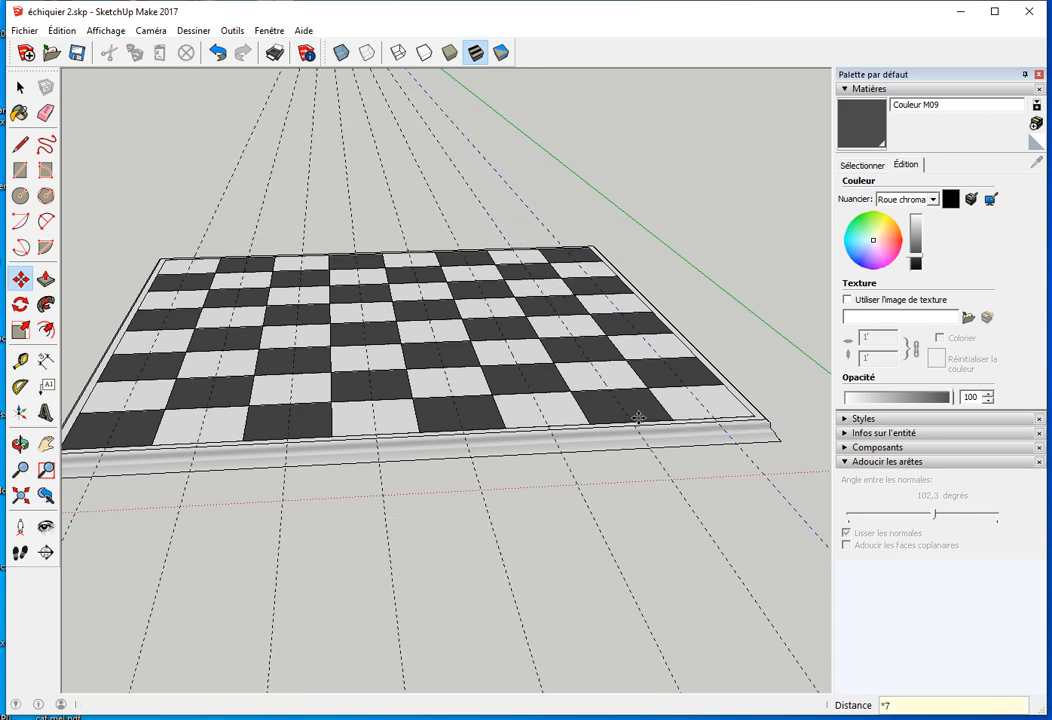
key("space")
Place a guide parallel to the red axis through the middle of the chessboard's front row of squares
middle_click_drag(704, 512, 573, 506, "shift")
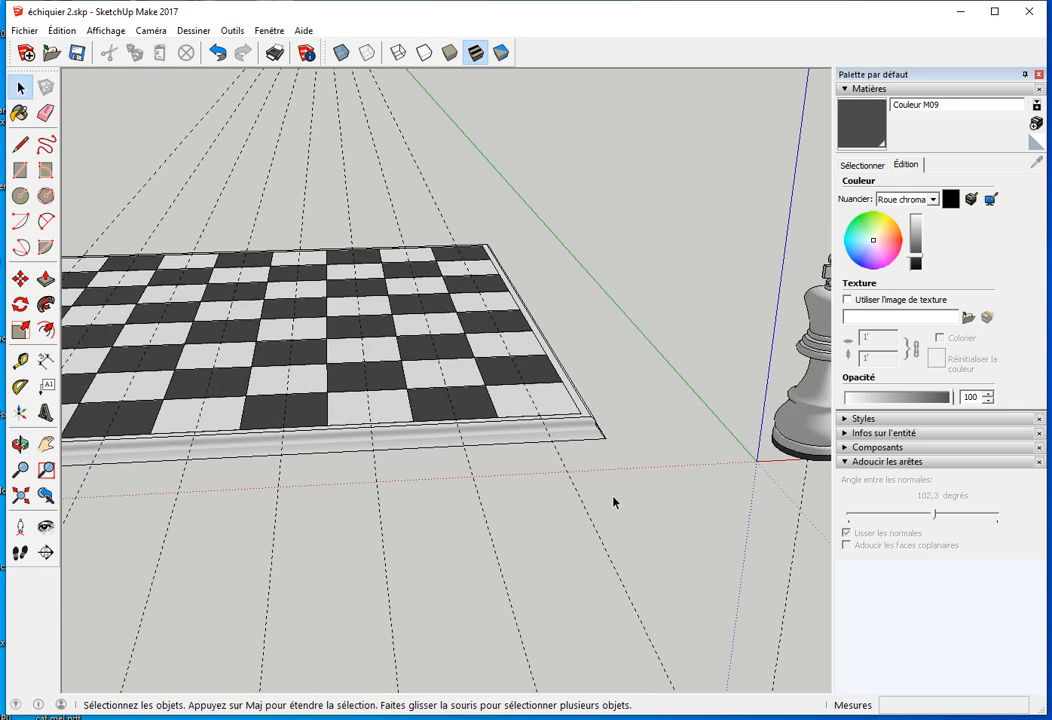
key("t")
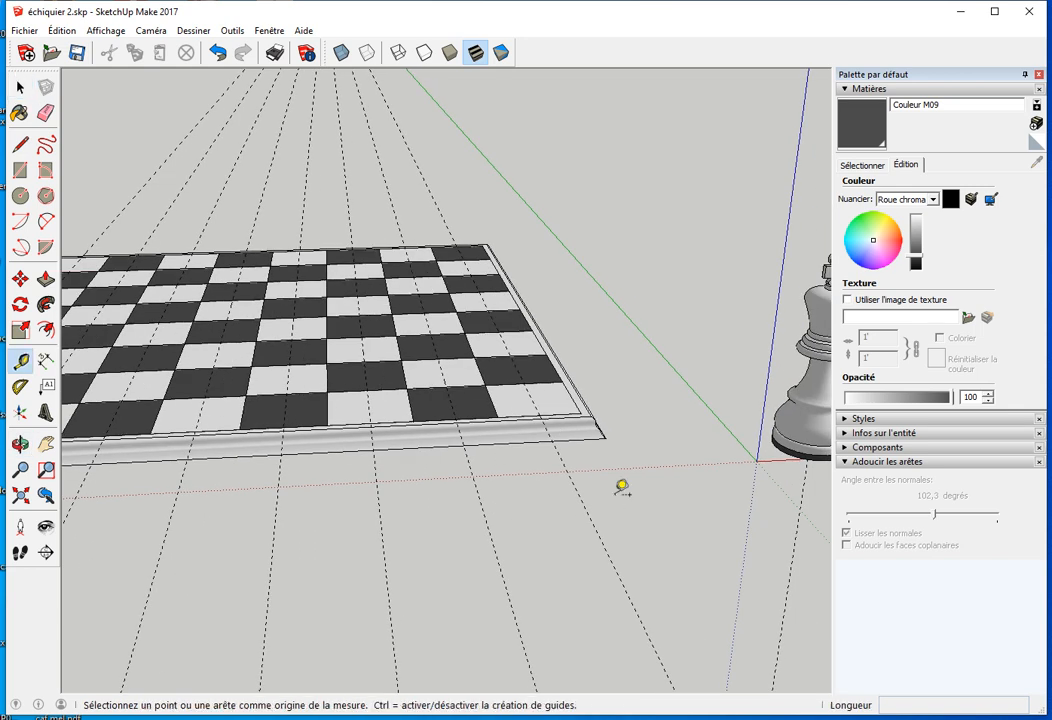
left_click(660, 462)
left_click(575, 393)
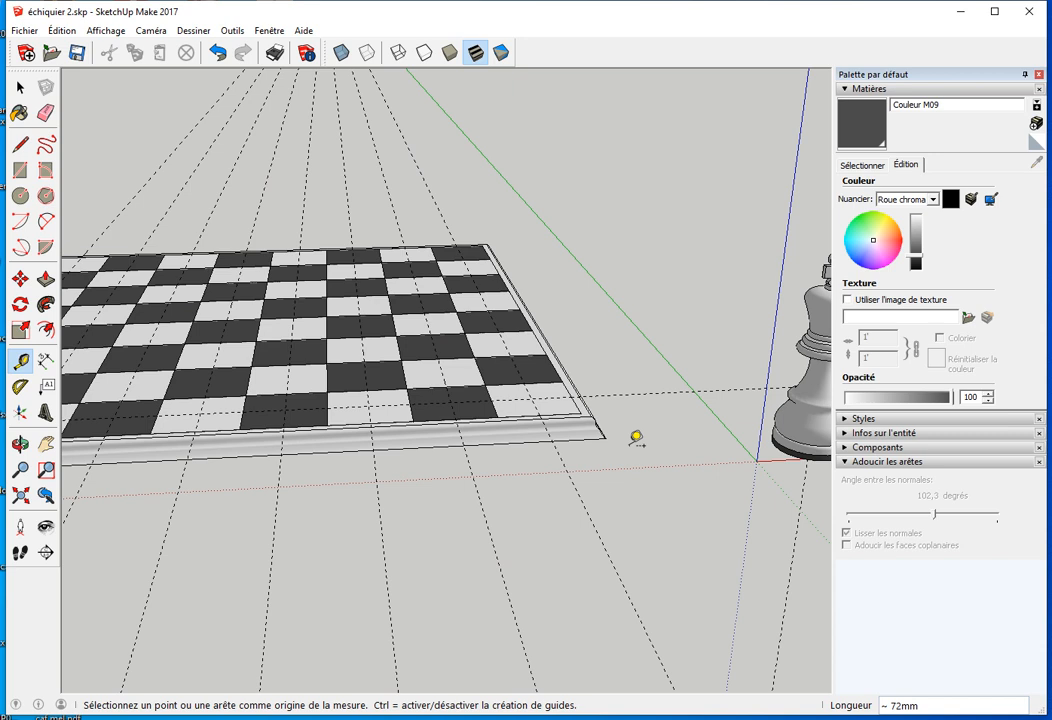
Copy the front row guide to the middle of the next row and multiply the copy across all rows of the board
key("space")
left_click(645, 395)
middle_click_drag(643, 401, 627, 486)
key("m")
key("ctrl")
left_click(600, 445)
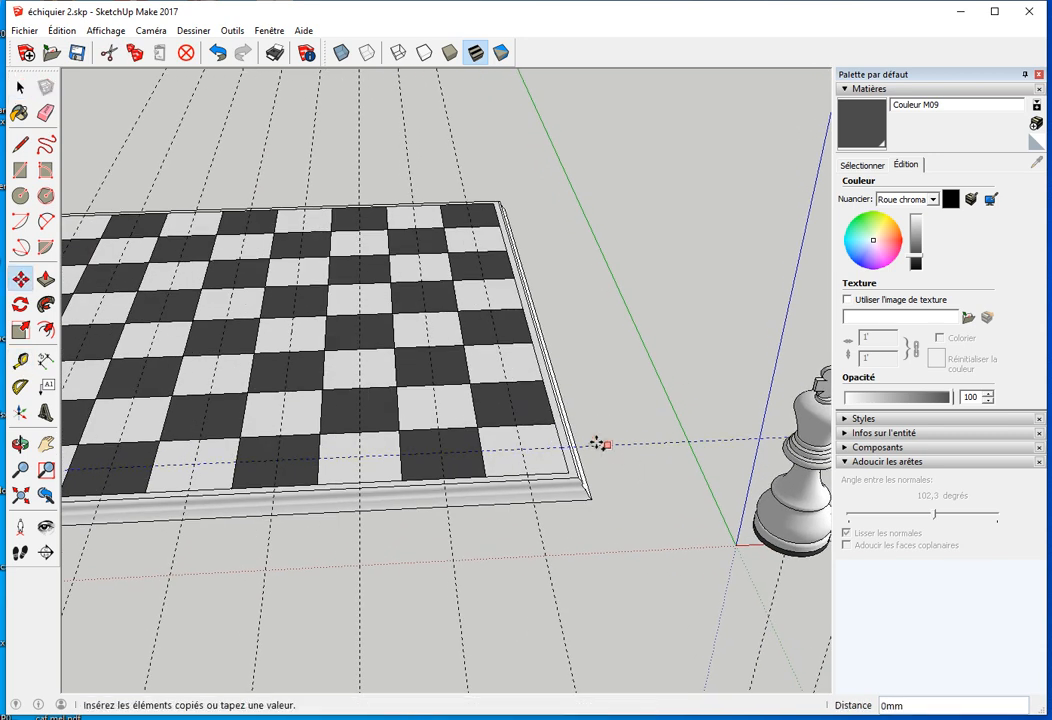
left_click(551, 403)
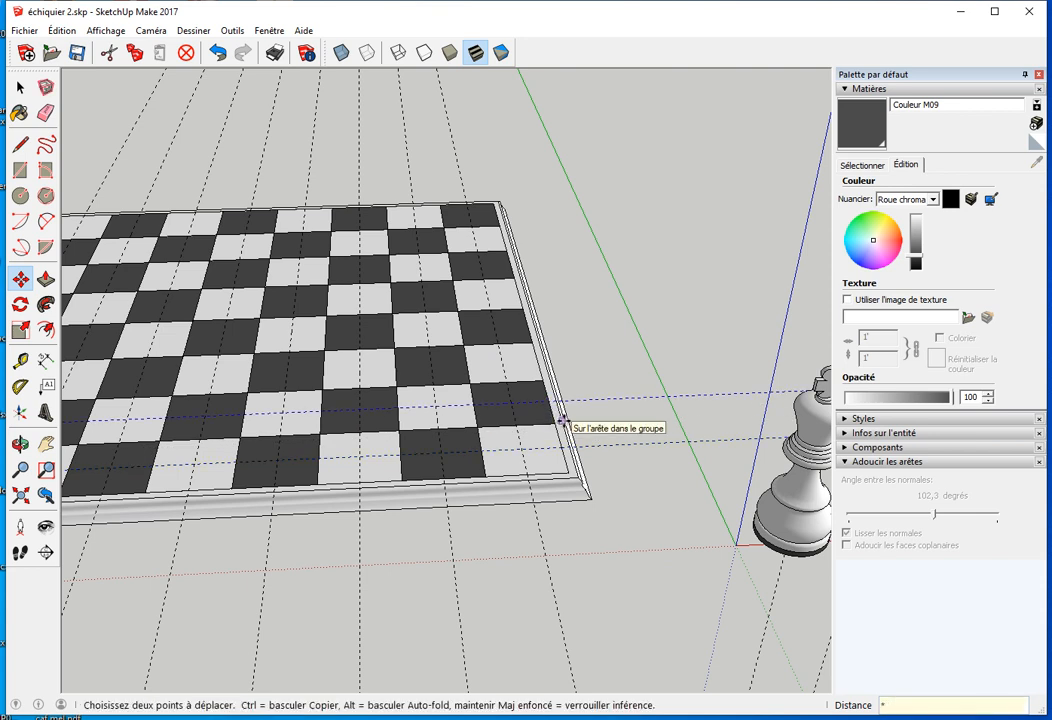
key("Return")
key("space")
Try to draw a short vertical line up from the centre of the king's base in X-ray view, outside the king's group
middle_click_drag(528, 443, 368, 264)
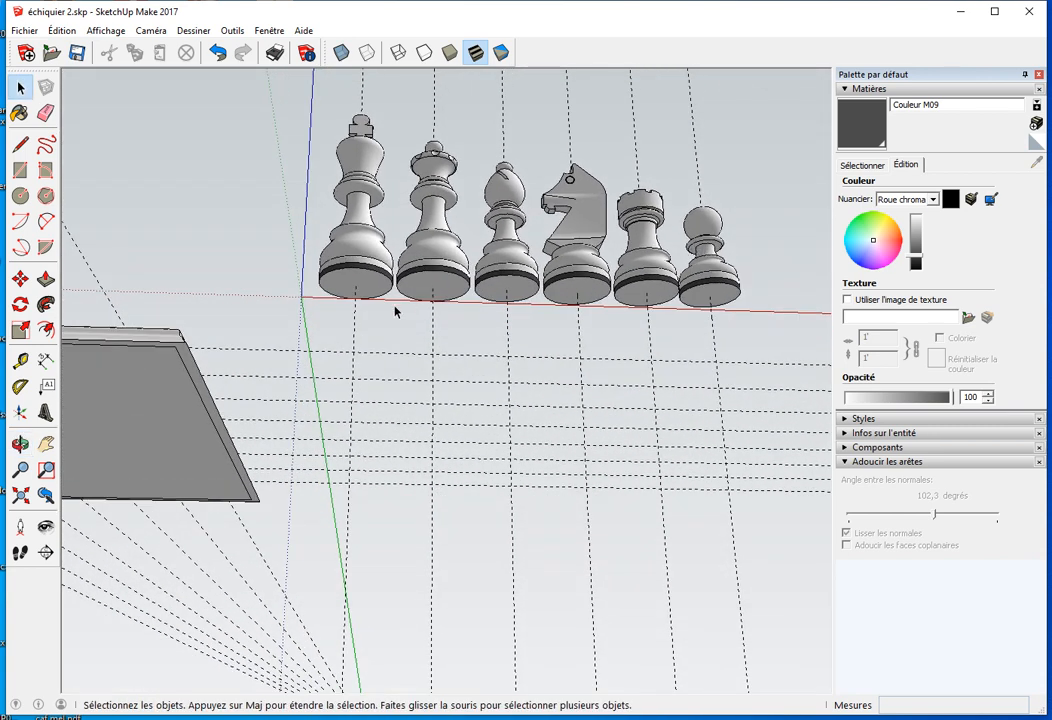
scroll(370, 318, "up", 3)
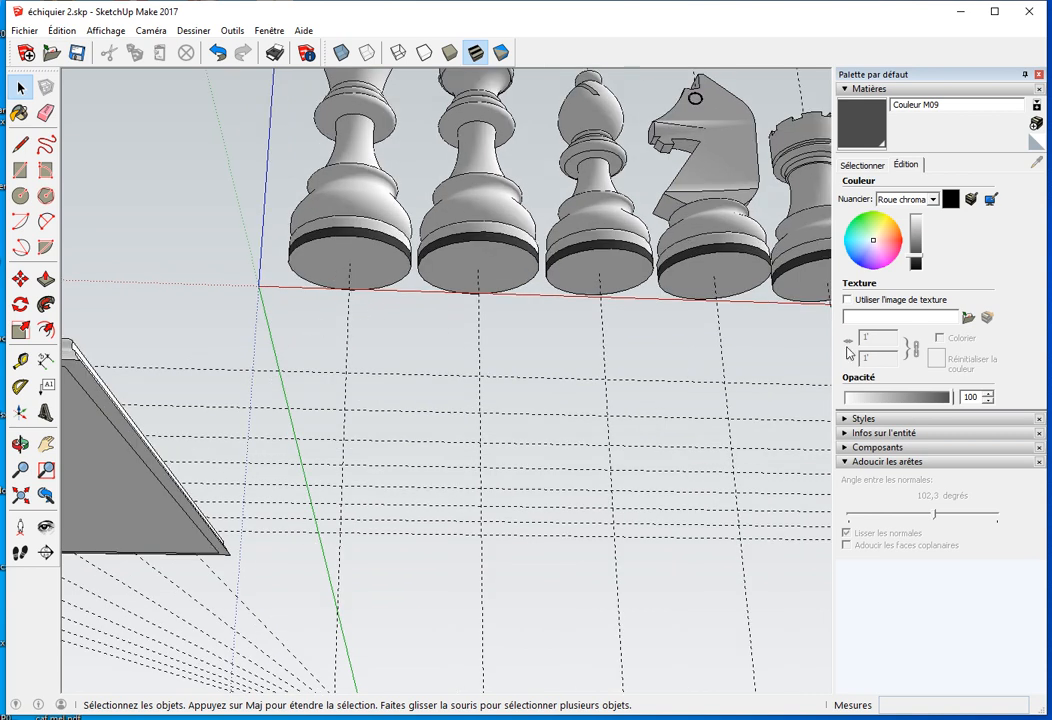
middle_click_drag(639, 347, 495, 380)
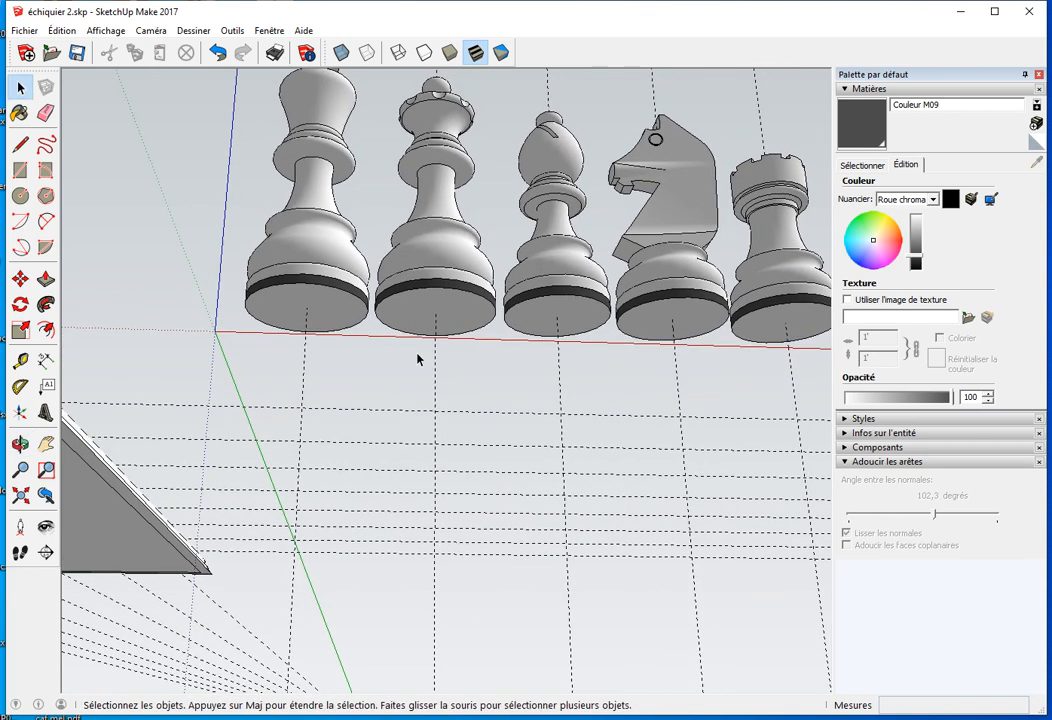
scroll(354, 357, "up", 2)
scroll(352, 352, "up", 1)
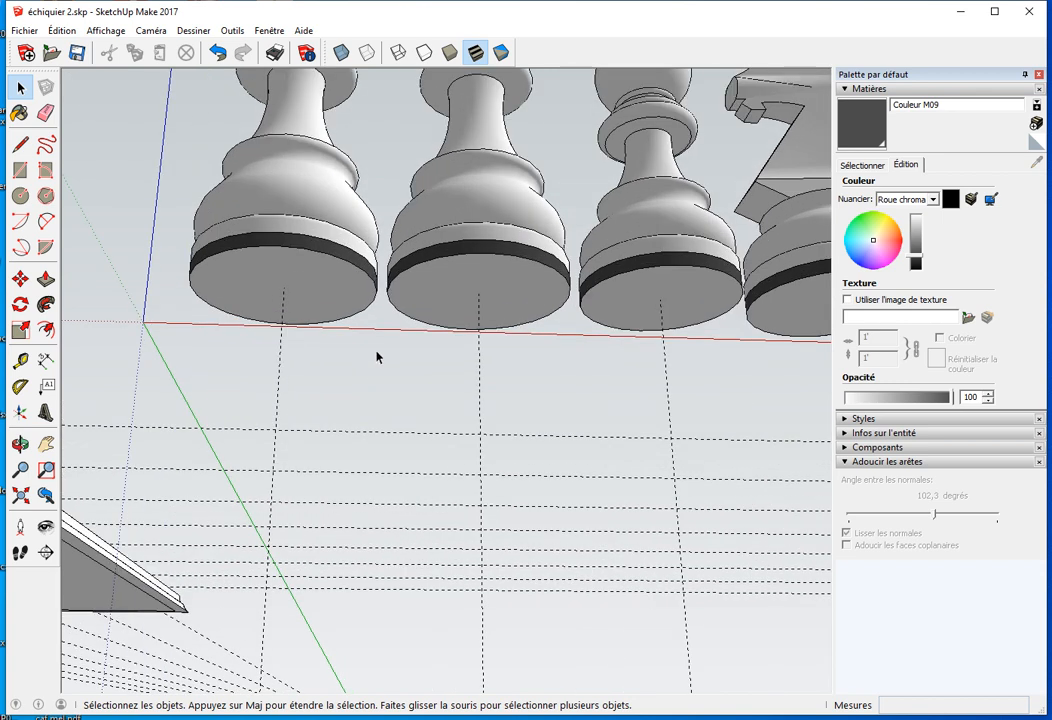
key("x")
middle_click_drag(370, 333, 364, 356)
key("l")
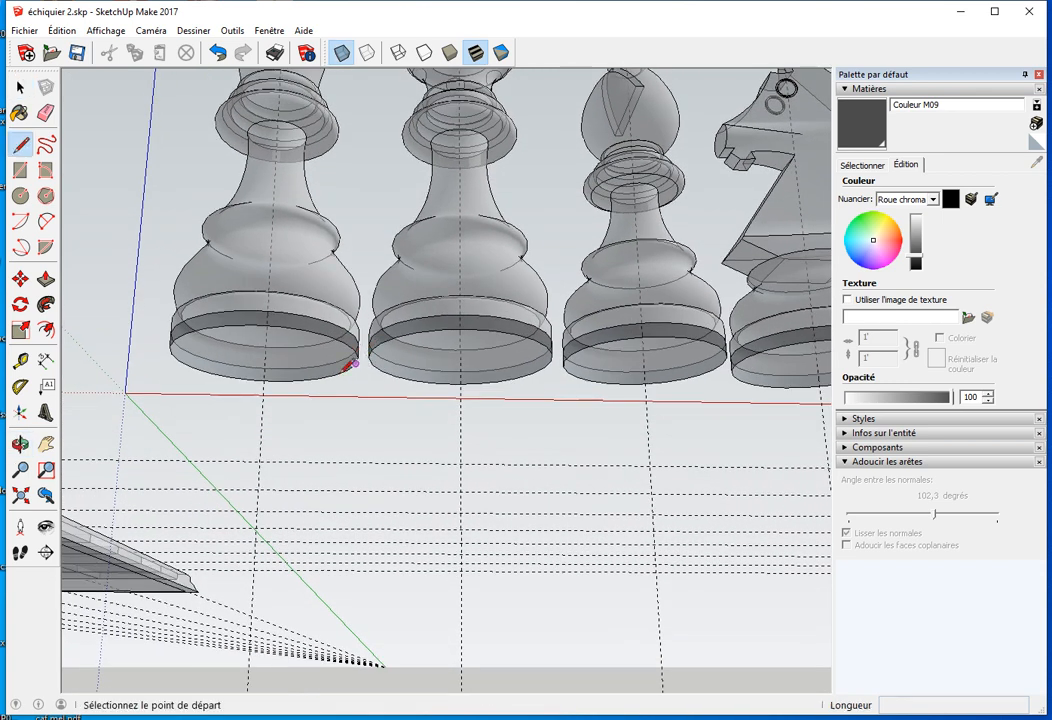
left_click(266, 354)
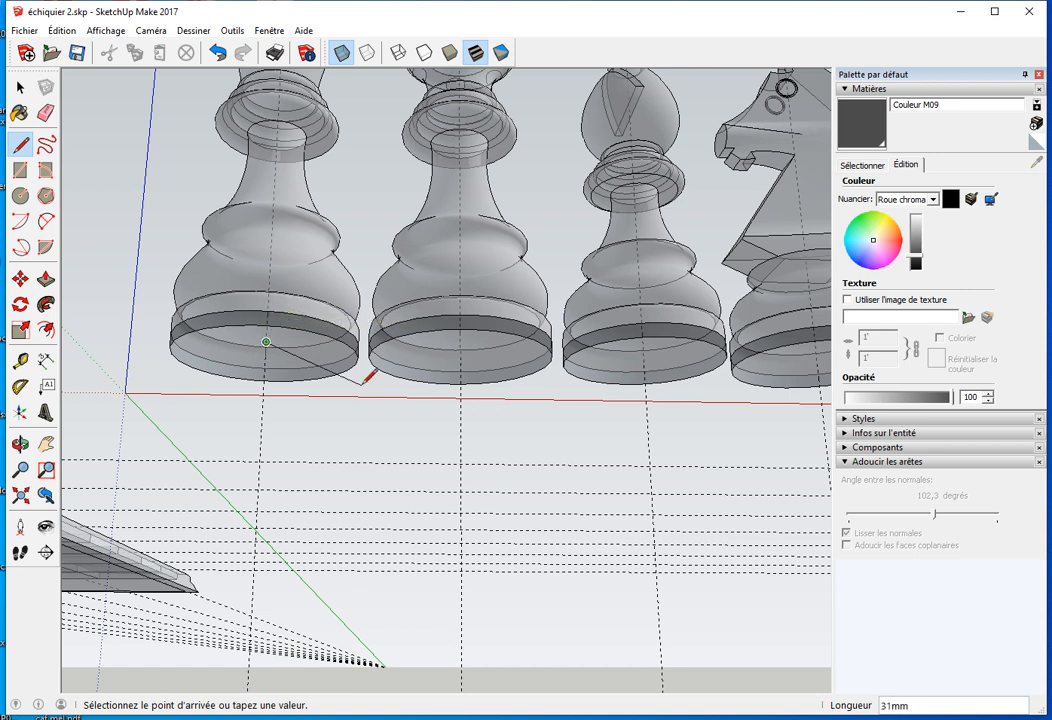
key("space")
key("x")
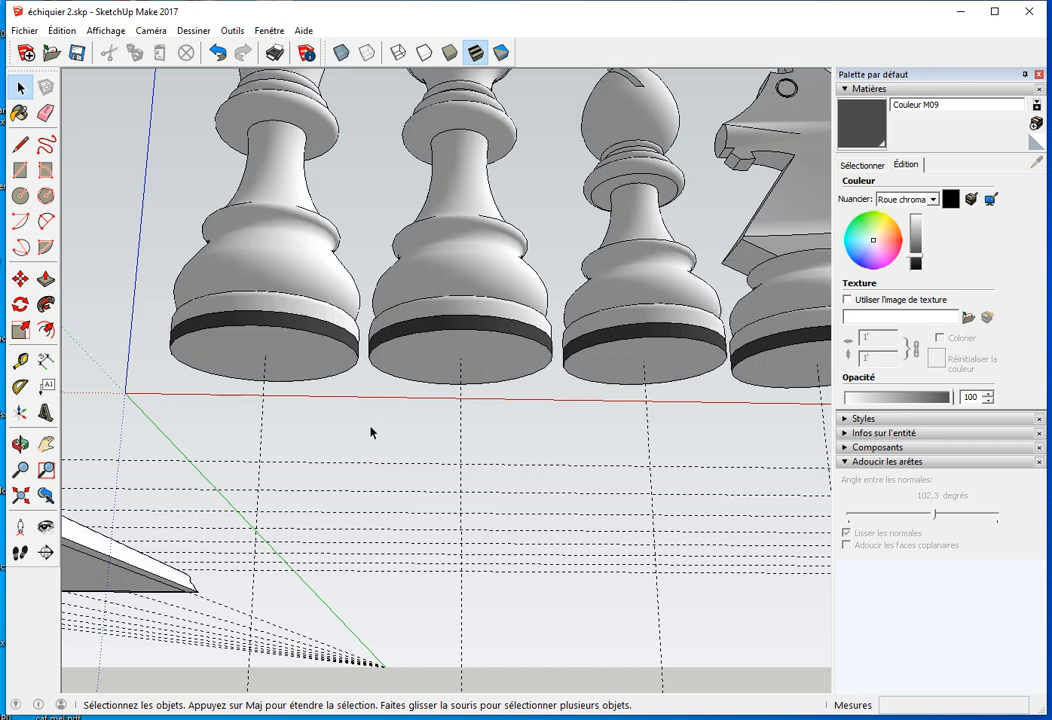
Move the king aside to check whether the centre line follows it, select the line, and undo the test
key("m")
left_click(300, 272)
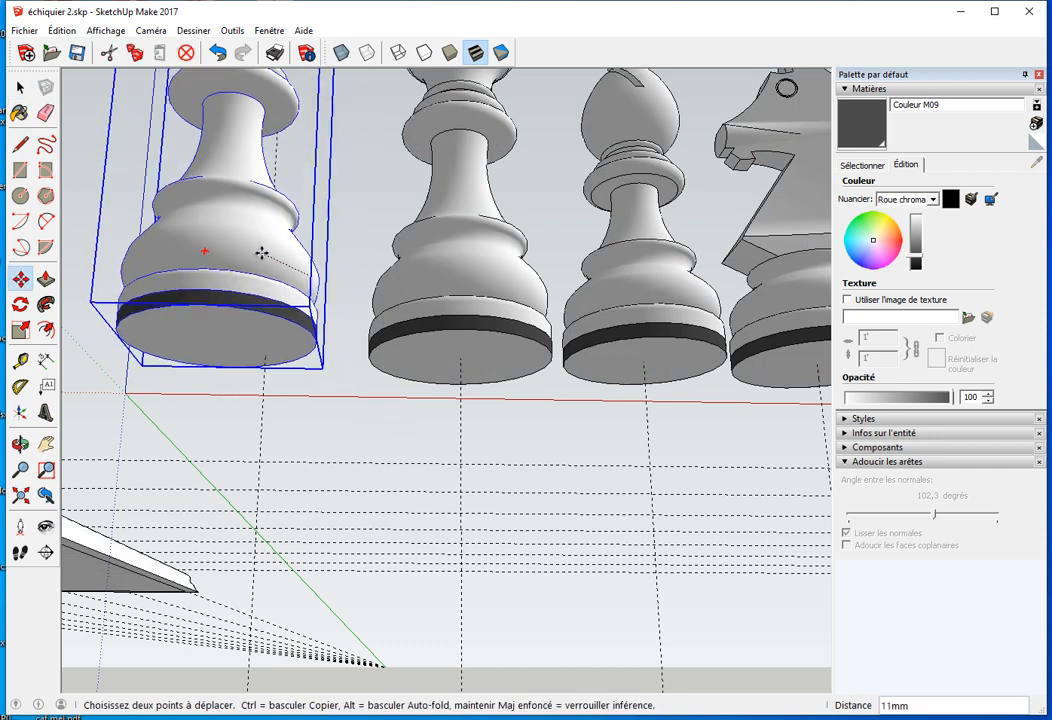
left_click(162, 223)
key("space")
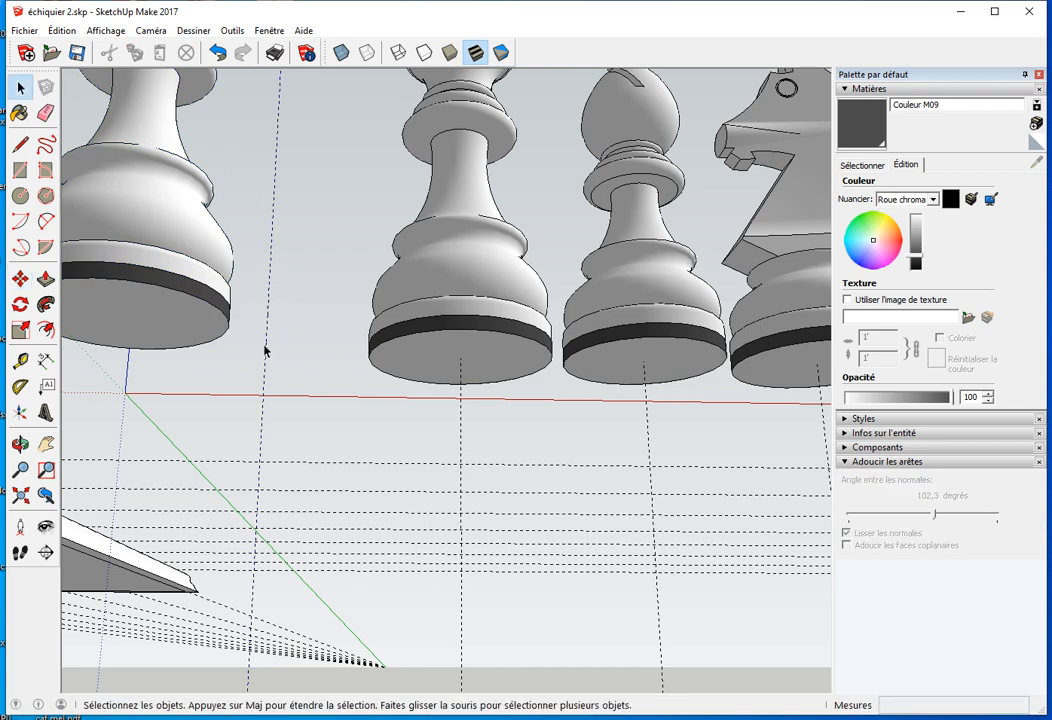
left_click(265, 352)
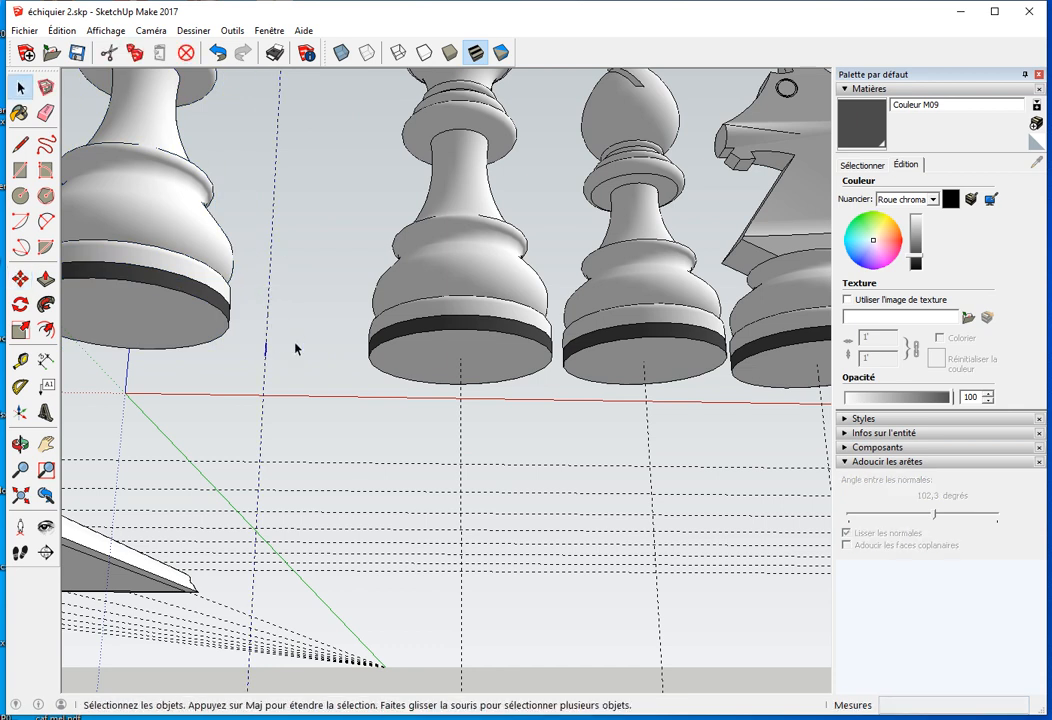
left_click(303, 365)
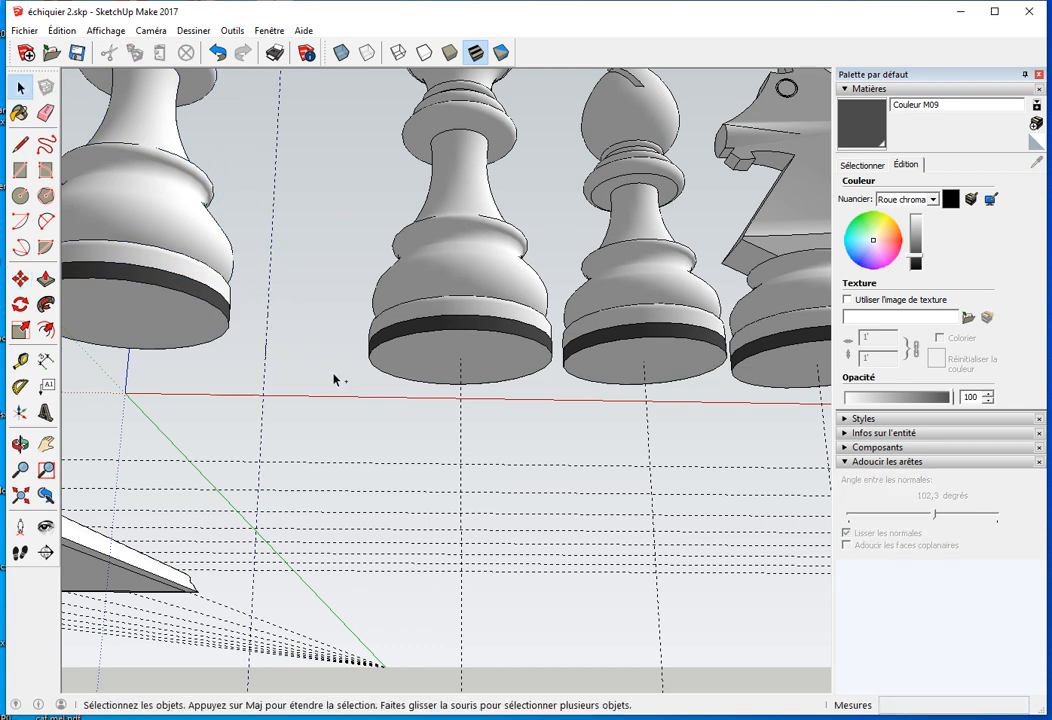
key("ctrl+z")
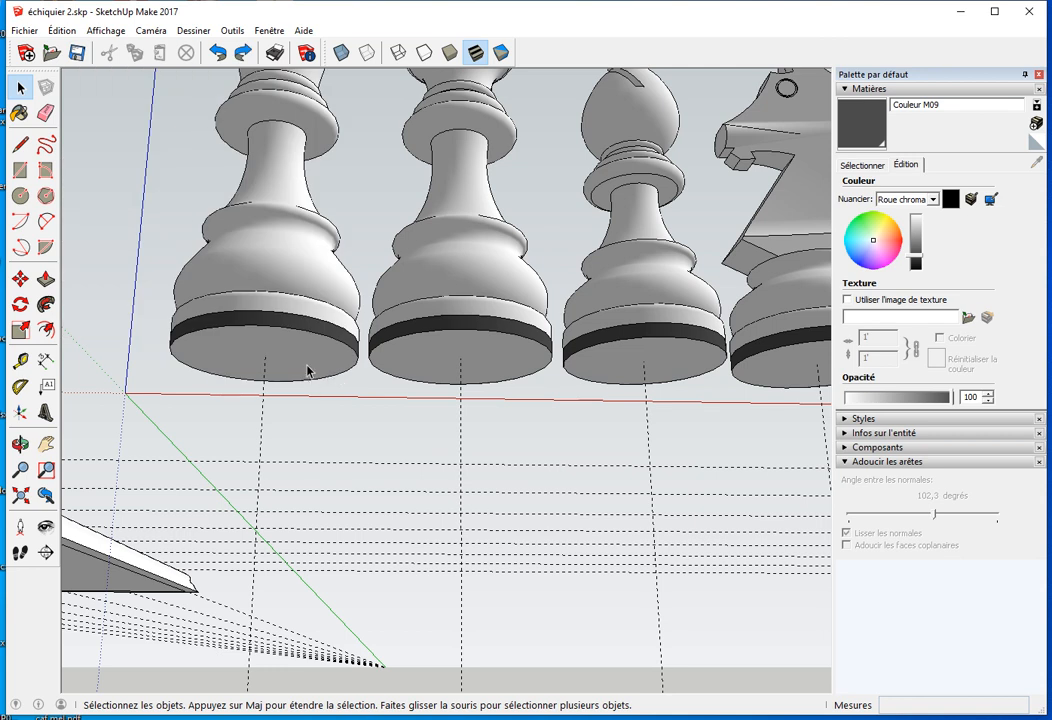
Inside the king's group, draw a vertical line about 2 mm long up from the centre of its base, and leave the group
double_click(270, 285)
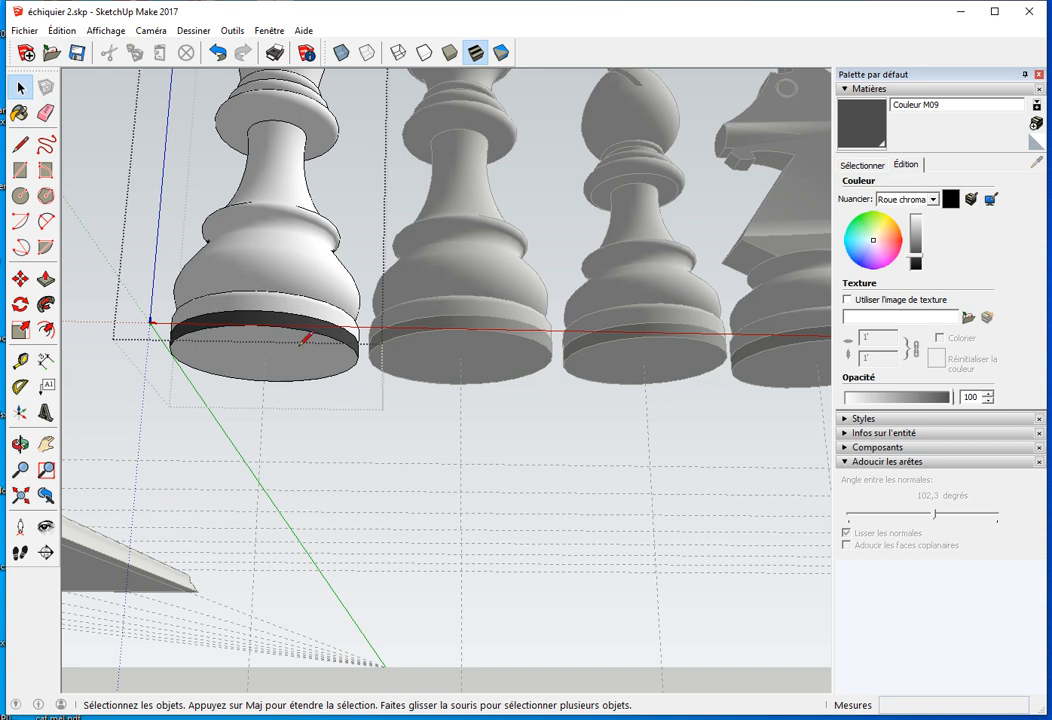
key("l")
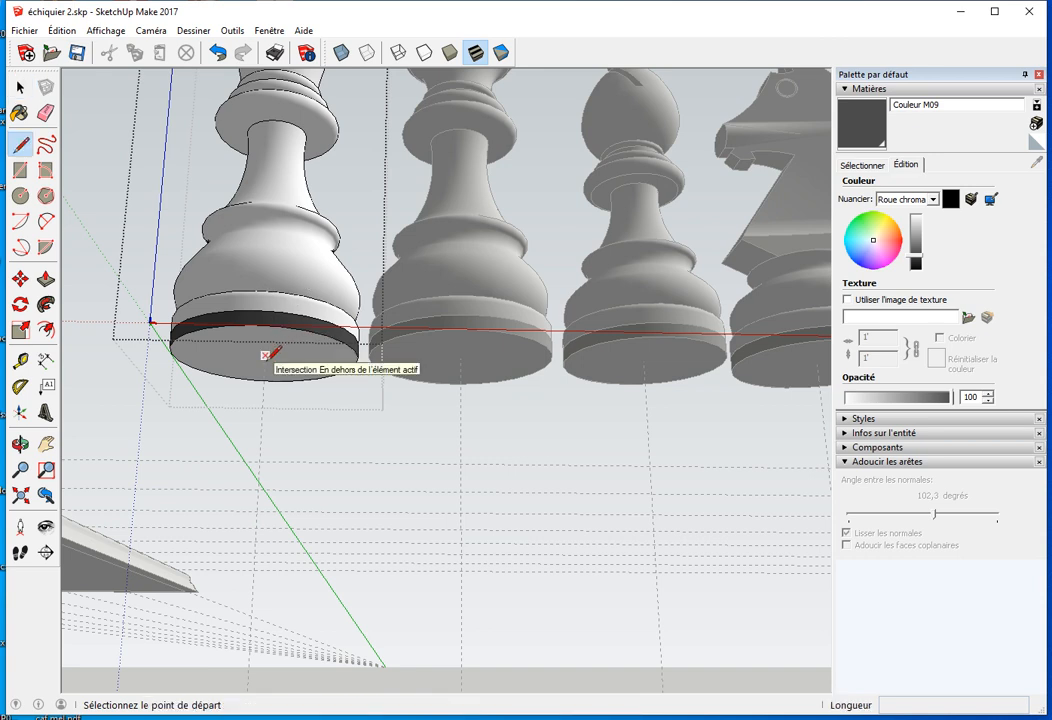
left_click(266, 355)
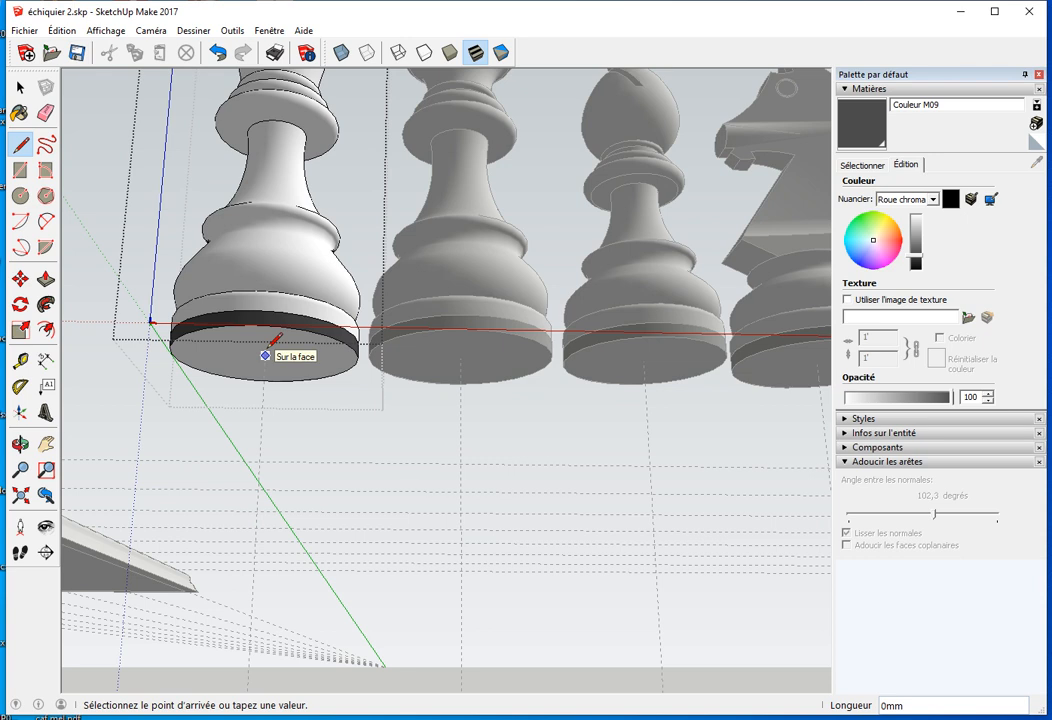
key("x")
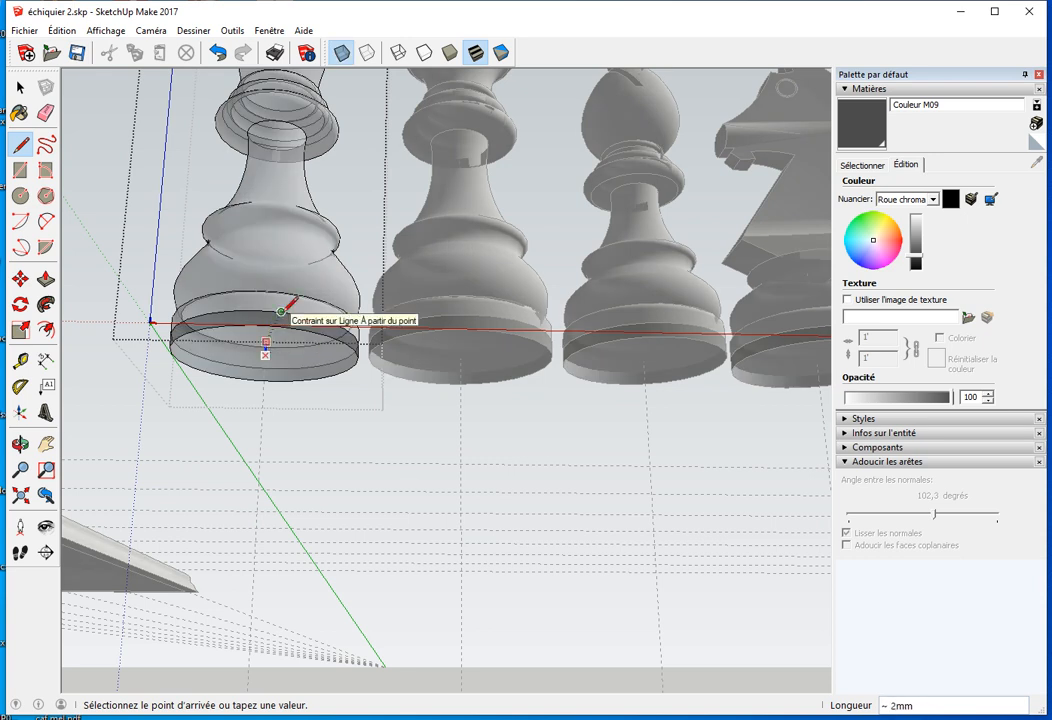
left_click(282, 312)
key("space")
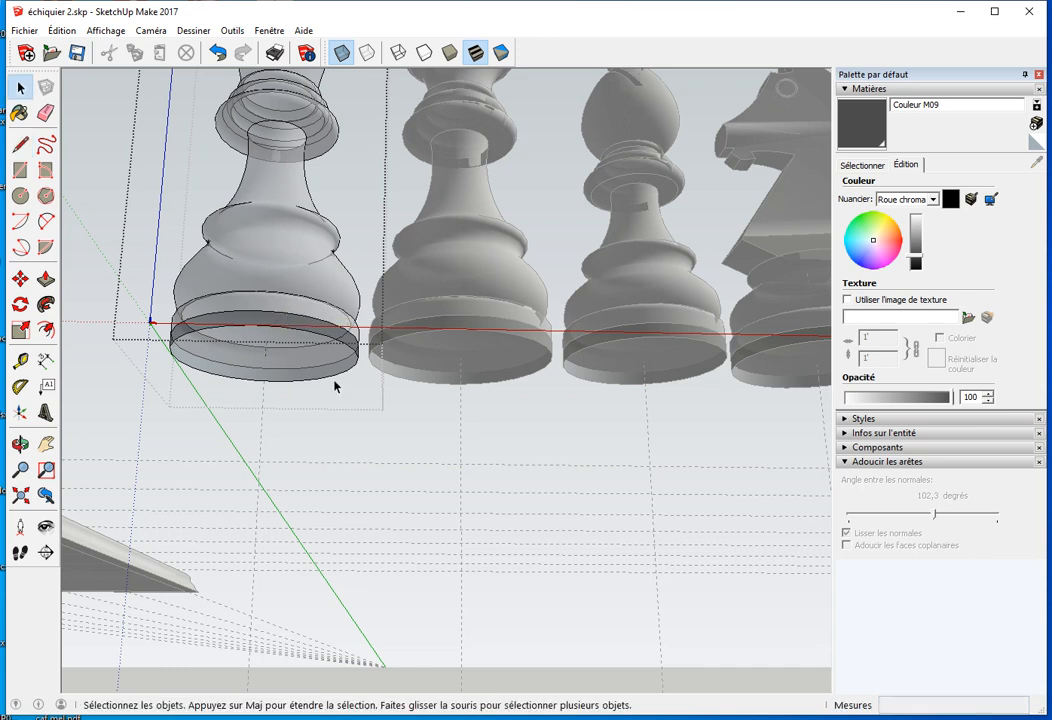
left_click(386, 424)
middle_click_drag(508, 380, 427, 397)
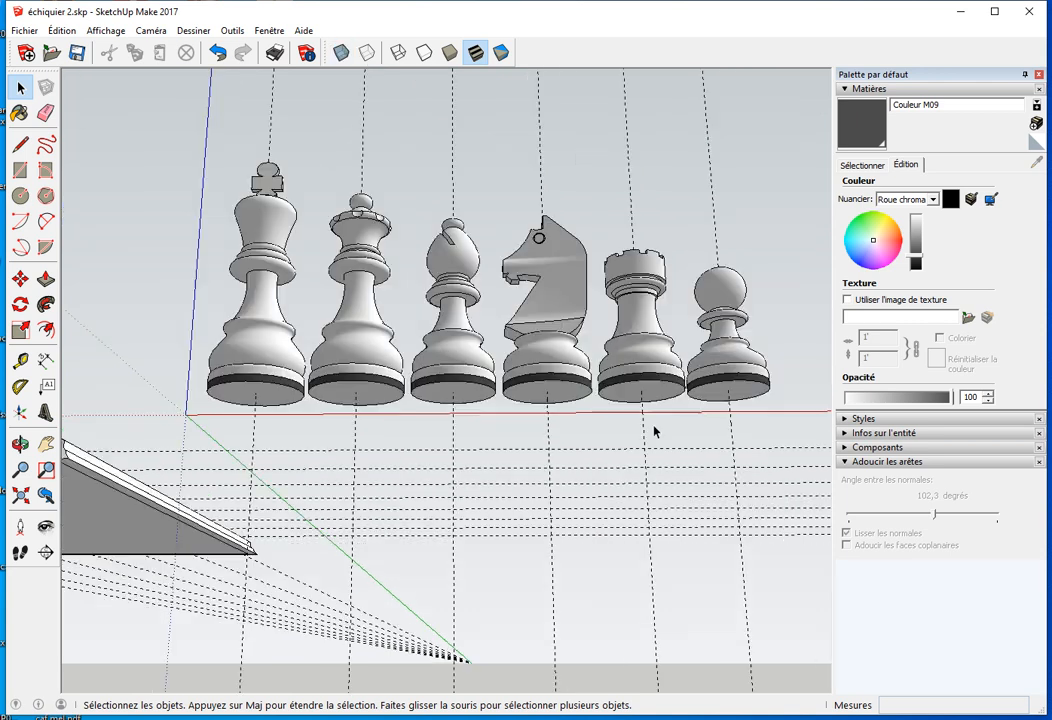
Delete all the vertical guides running through the row of chess pieces
left_click_drag(731, 419, 238, 446)
key("Delete")
Move the pawn aside to check whether its centre line follows it, and undo the move
key("m")
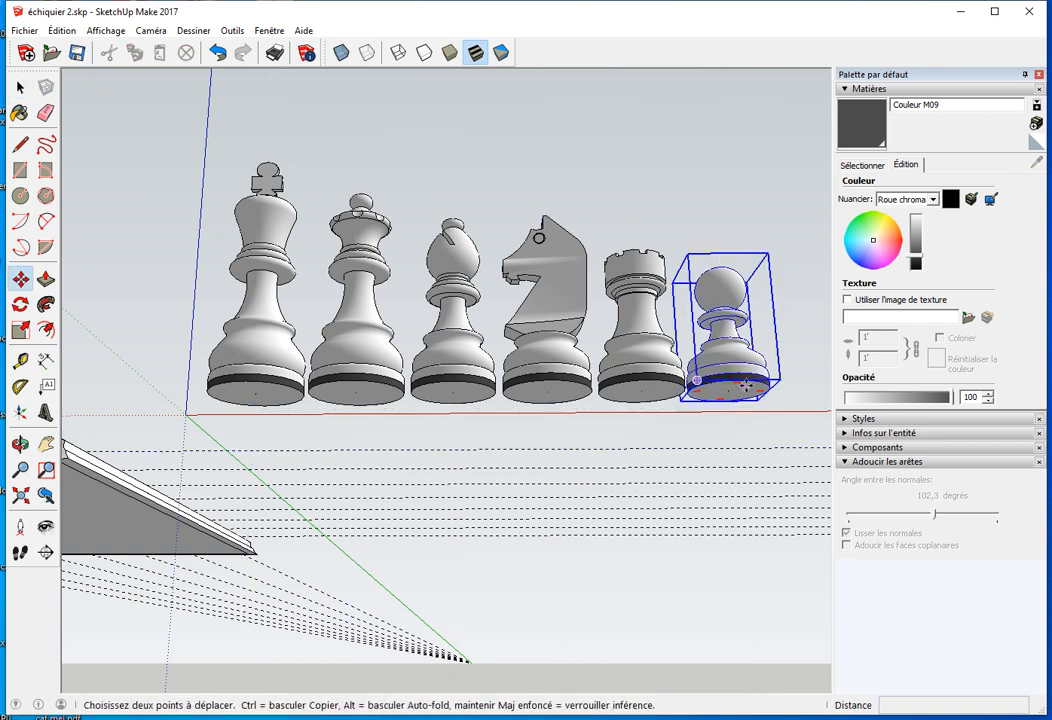
left_click_drag(753, 363, 764, 317)
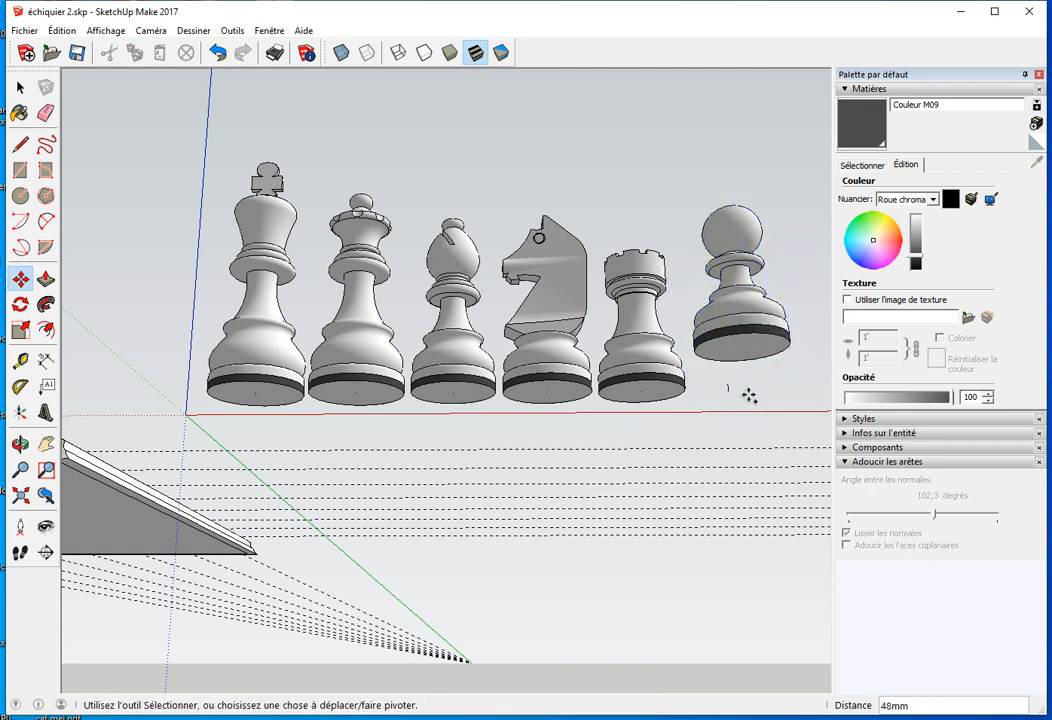
key("ctrl+z")
key("space")
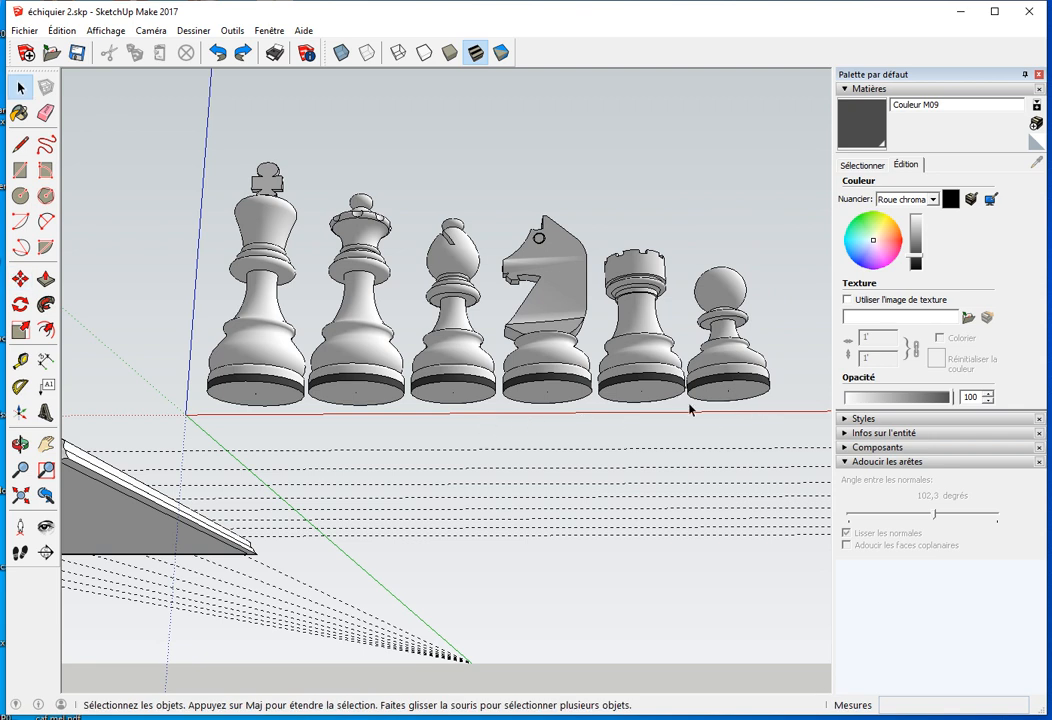
middle_click_drag(657, 420, 655, 434)
key("t")
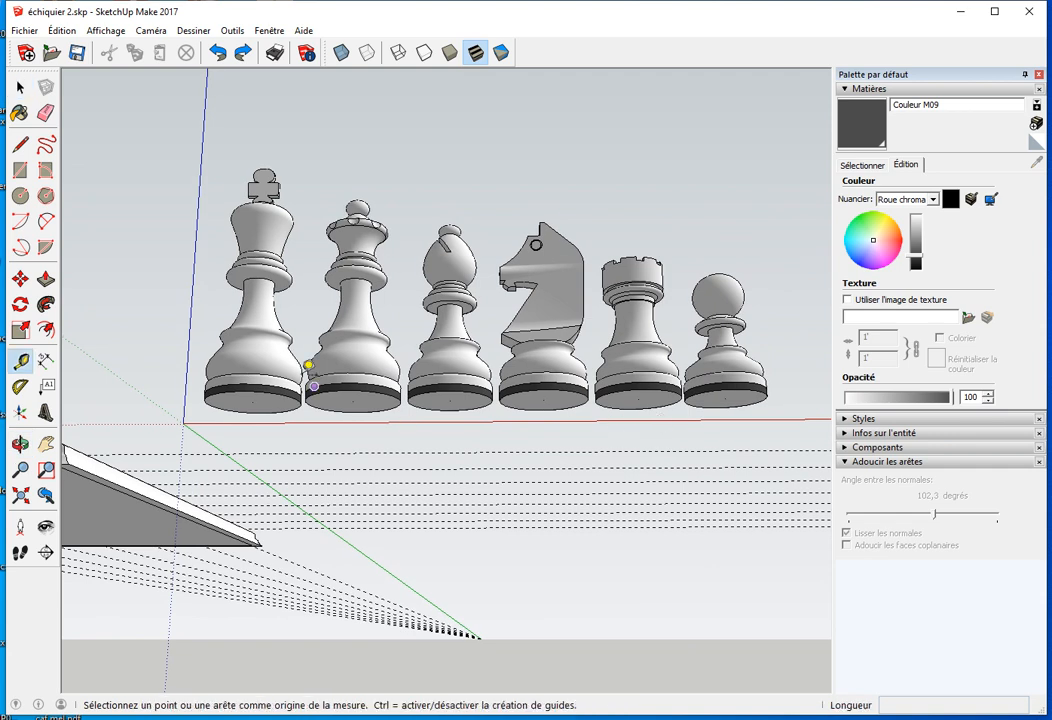
left_click(187, 351)
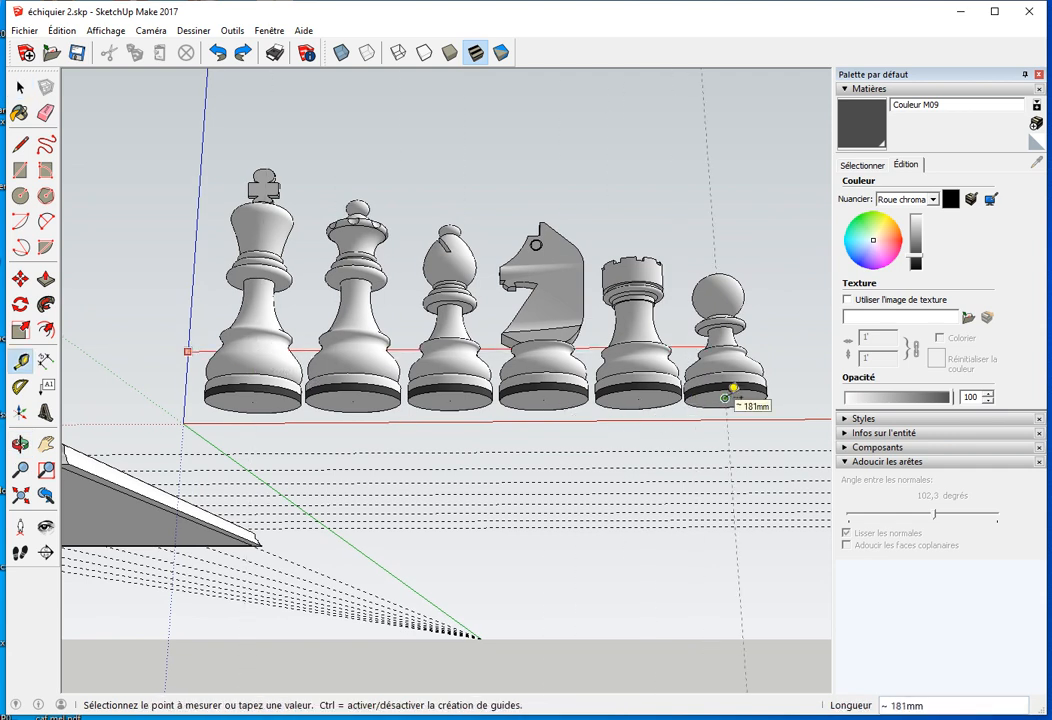
key("space")
middle_click_drag(636, 441, 674, 441)
key("m")
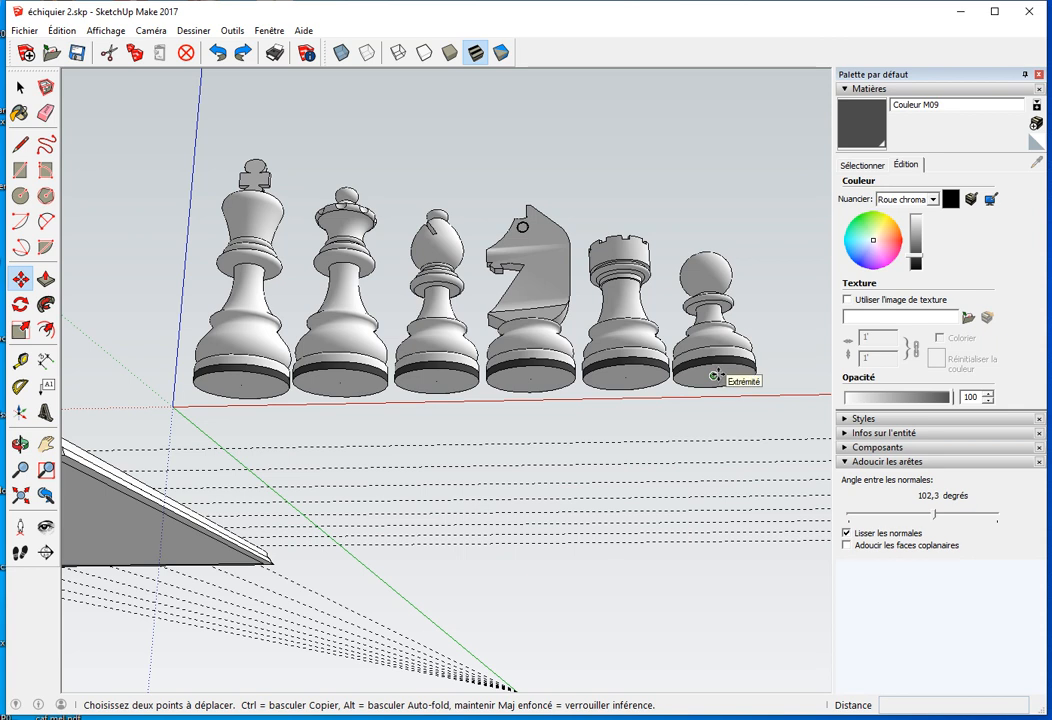
key("space")
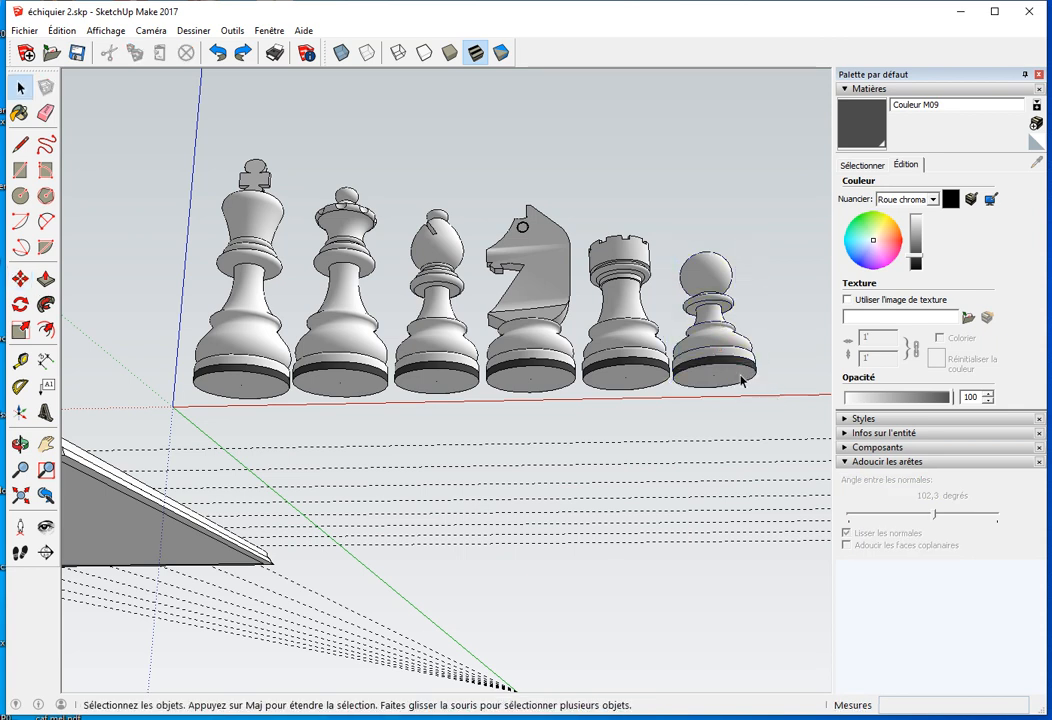
Place a guide parallel to the blue axis through the centre of the pawn's base
key("t")
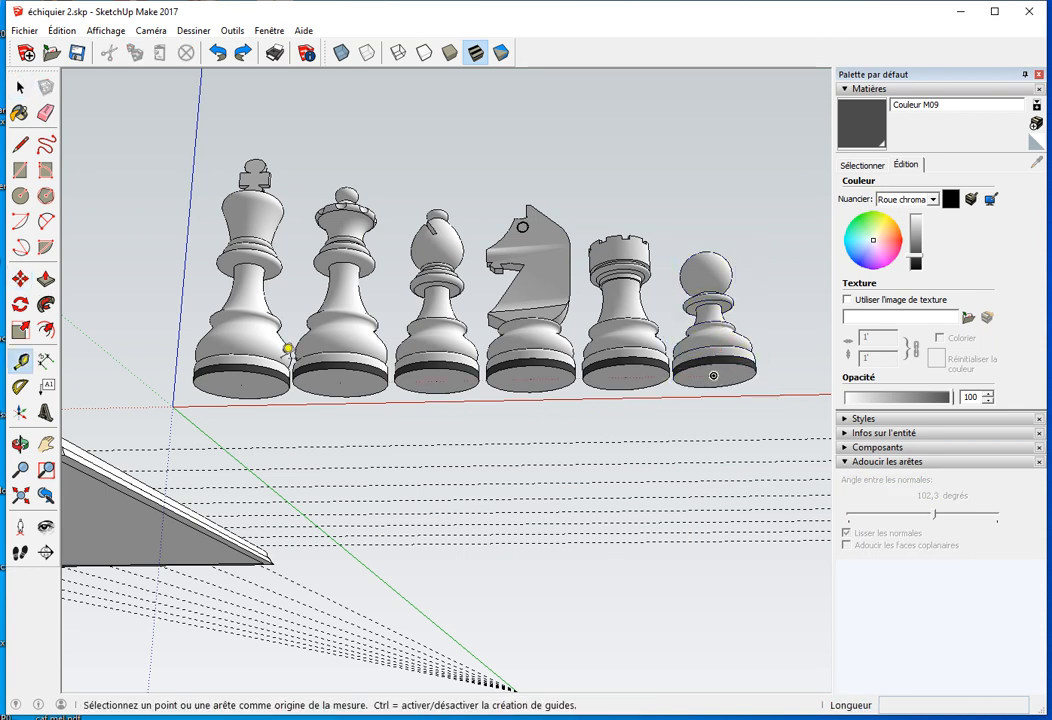
left_click(179, 328)
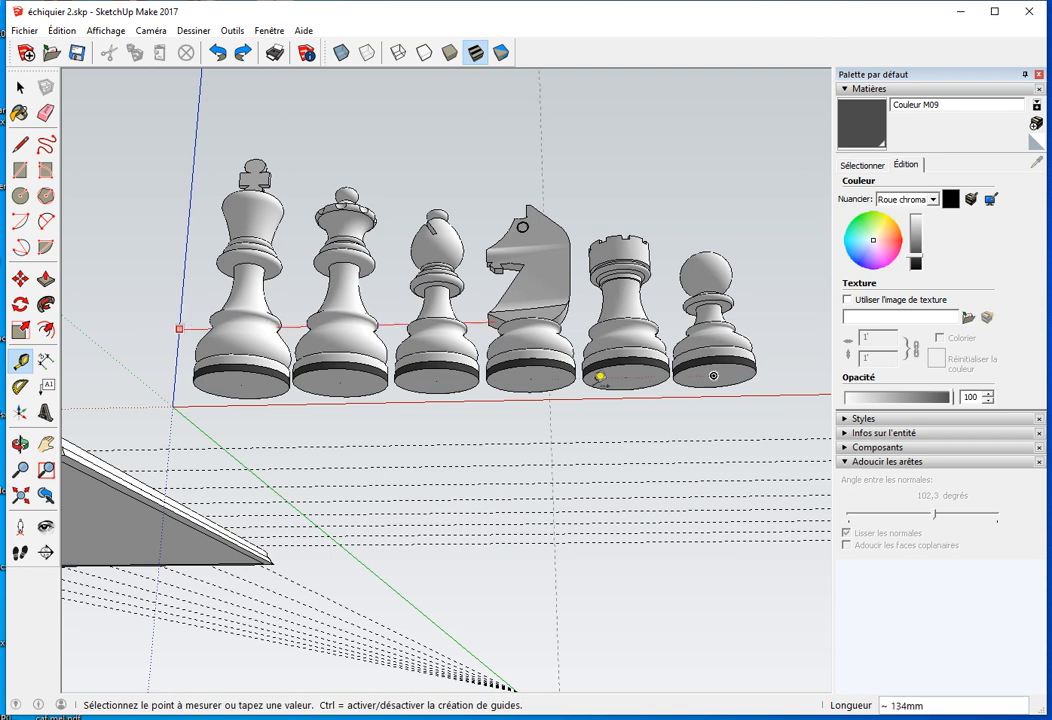
left_click(715, 376)
key("space")
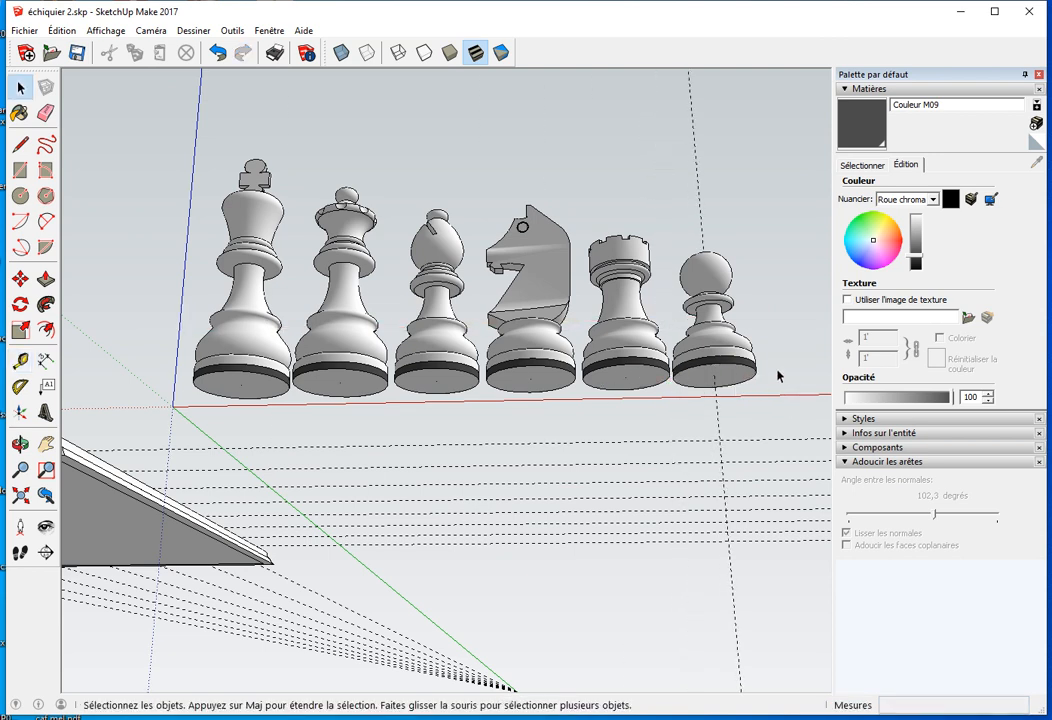
Inside the pawn's group in X-ray view, draw a vertical line about 2 mm long up from the base centre, and leave the group
scroll(770, 390, "up", 5)
key("x")
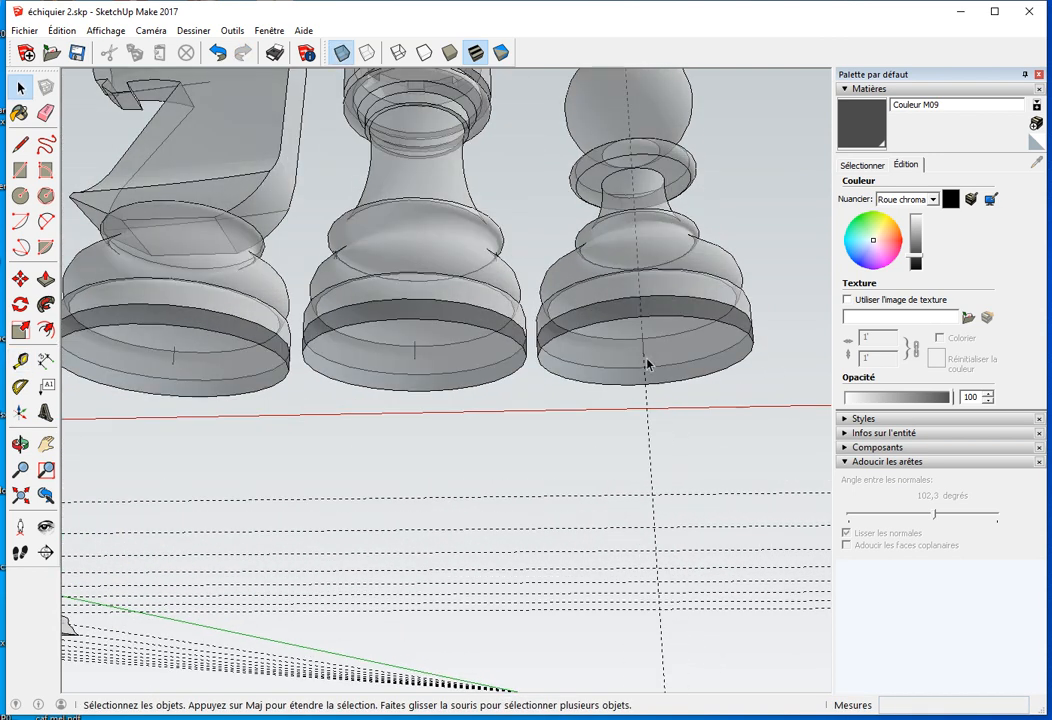
left_click(644, 345)
left_click(712, 396)
double_click(702, 303)
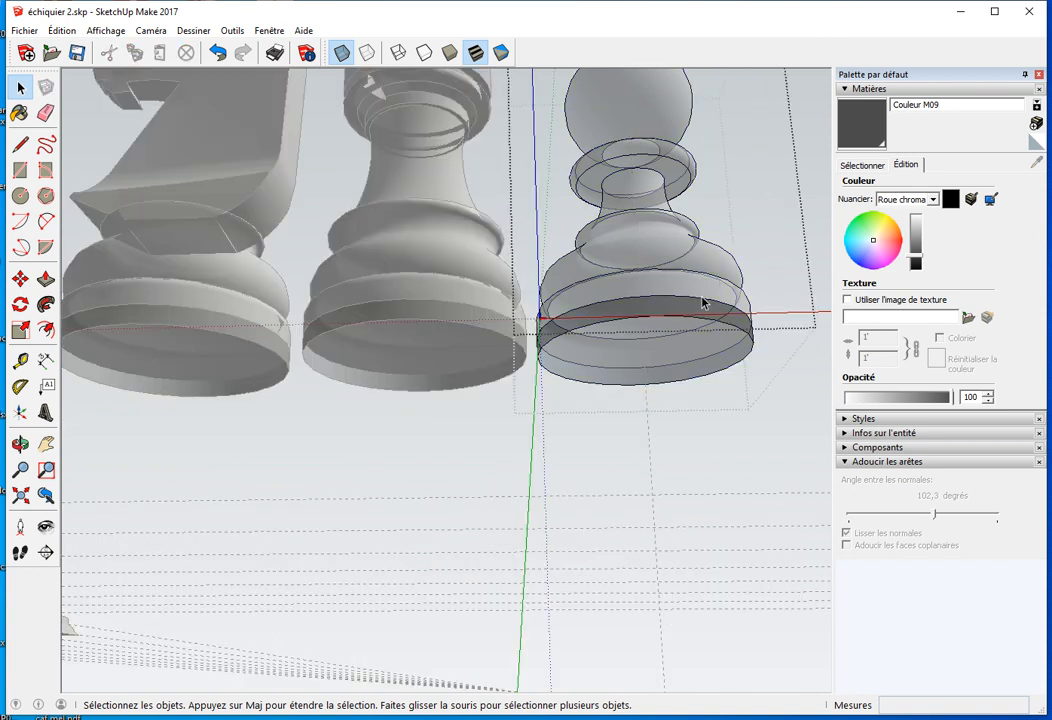
key("l")
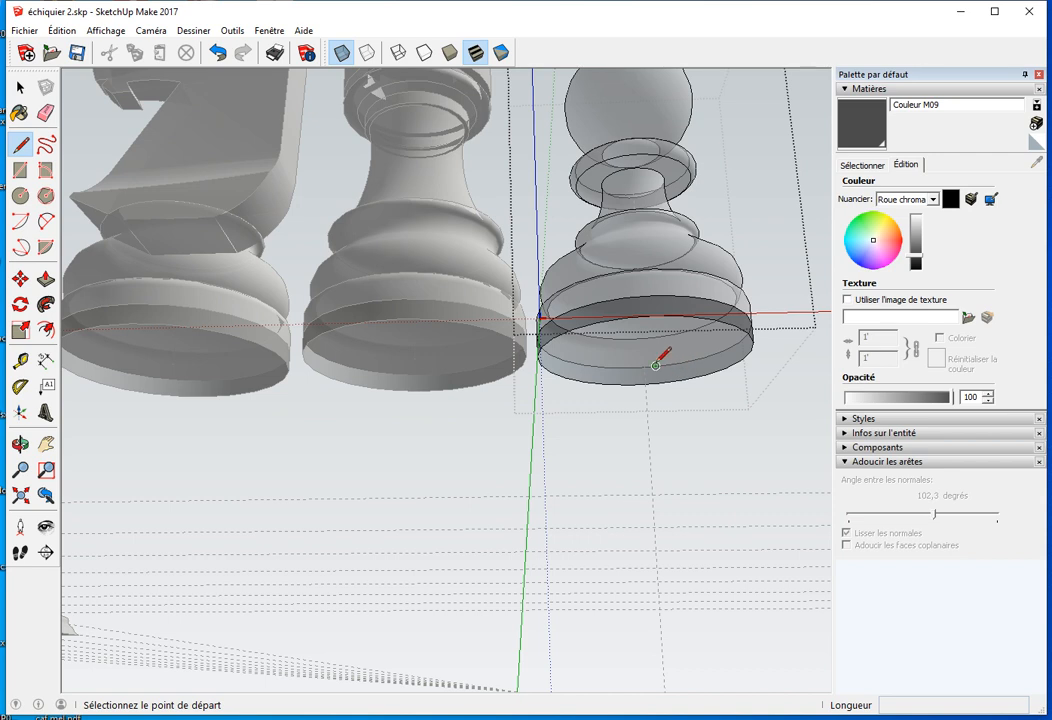
left_click(642, 352)
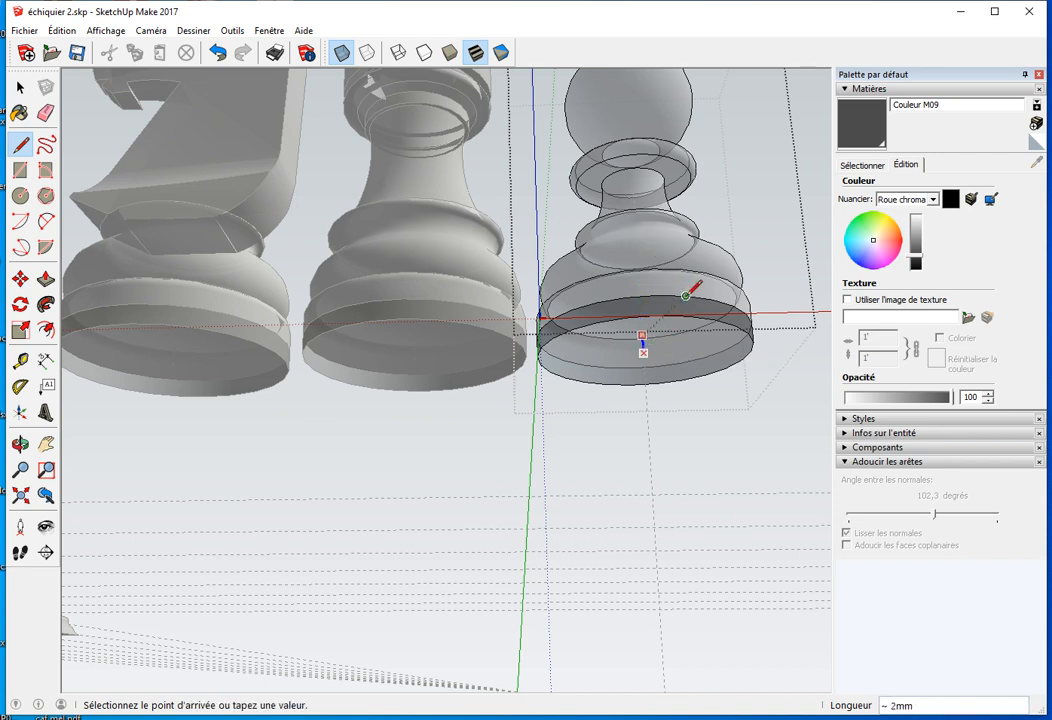
key("Escape")
key("space")
left_click(722, 454)
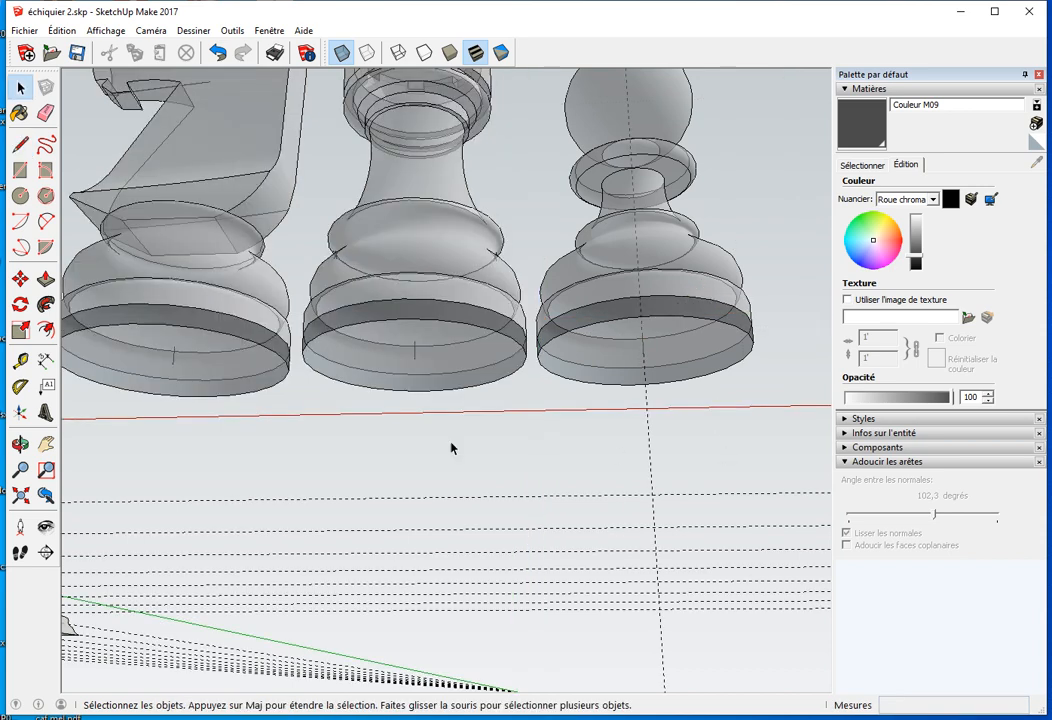
Delete the vertical guide through the pawn and turn off X-ray view
scroll(600, 450, "down", 2)
left_click(577, 449)
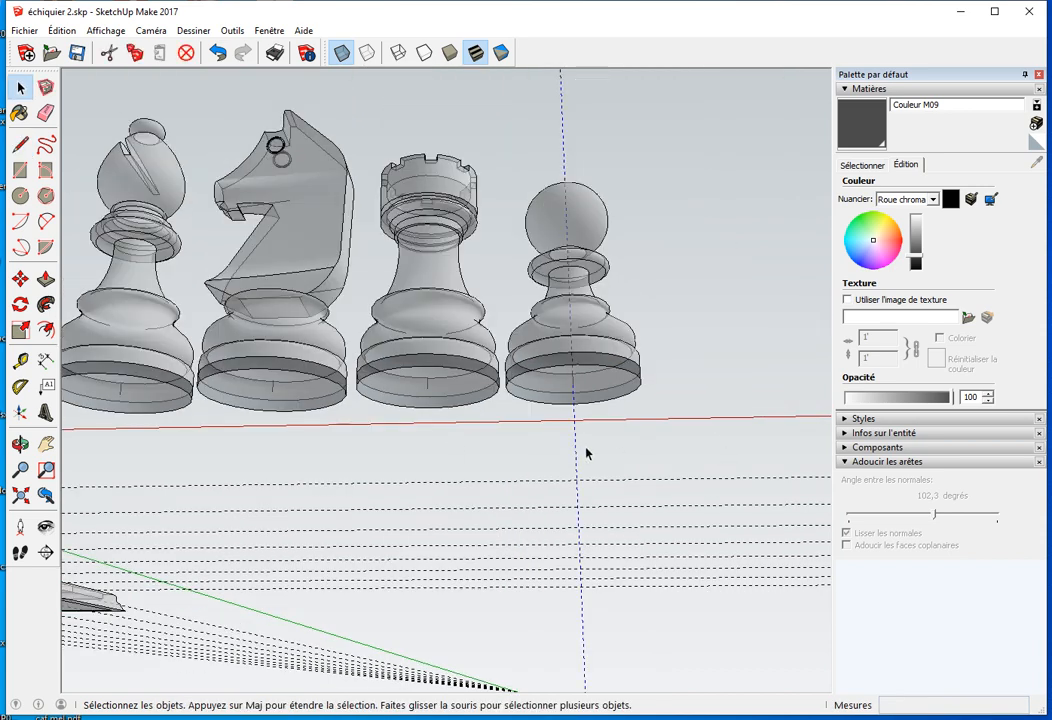
key("Delete")
scroll(448, 446, "down", 1)
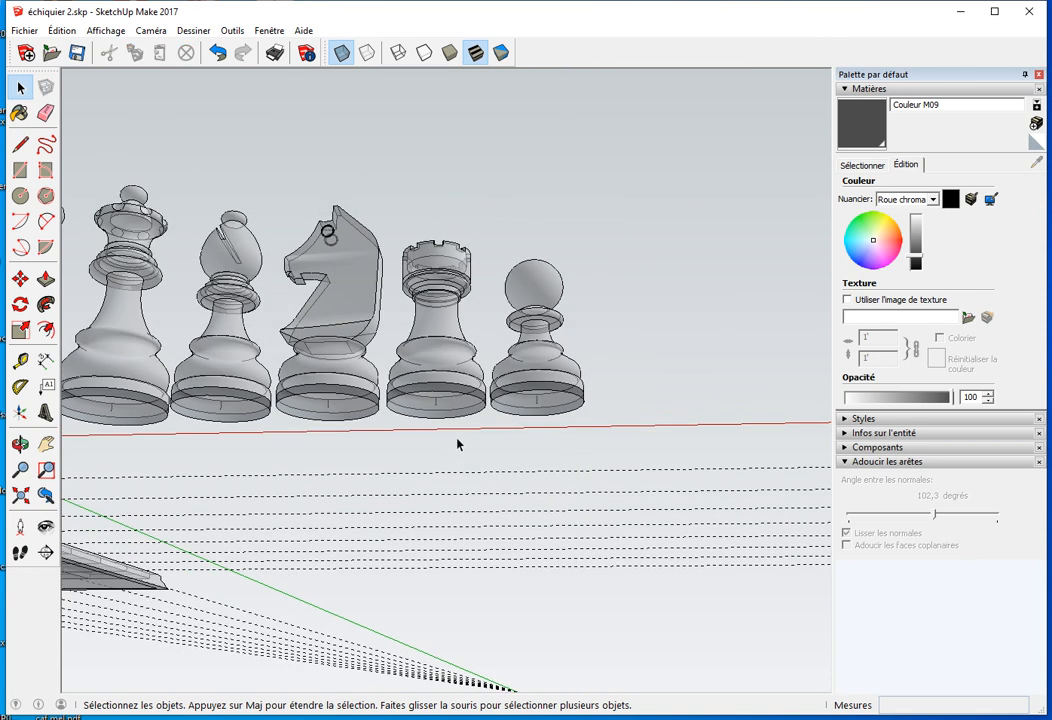
key("x")
Move the pawn by its base centre onto the guide intersection in the second-row square at the board's edge, using X-ray view
middle_click_drag(363, 452, 565, 400, "shift")
scroll(554, 449, "down", 2)
middle_click_drag(493, 455, 499, 413, "shift")
key("m")
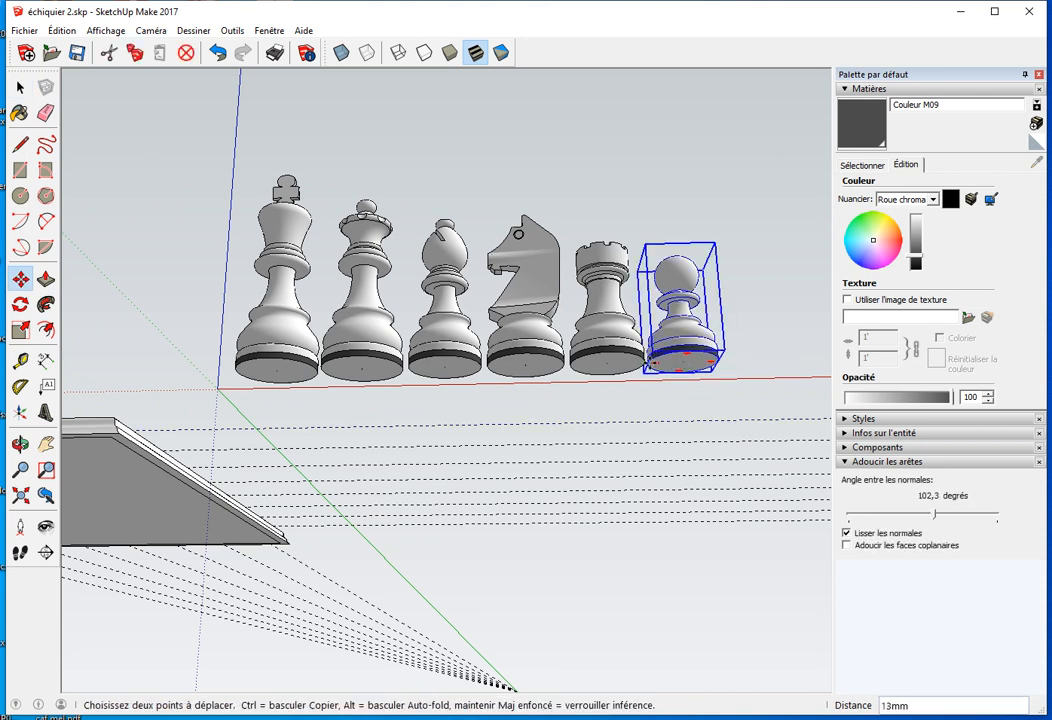
left_click(683, 362)
middle_click_drag(200, 477, 496, 540, "shift")
middle_click_drag(496, 540, 484, 688)
middle_click_drag(490, 482, 493, 559, "shift")
middle_click_drag(465, 657, 555, 488, "shift")
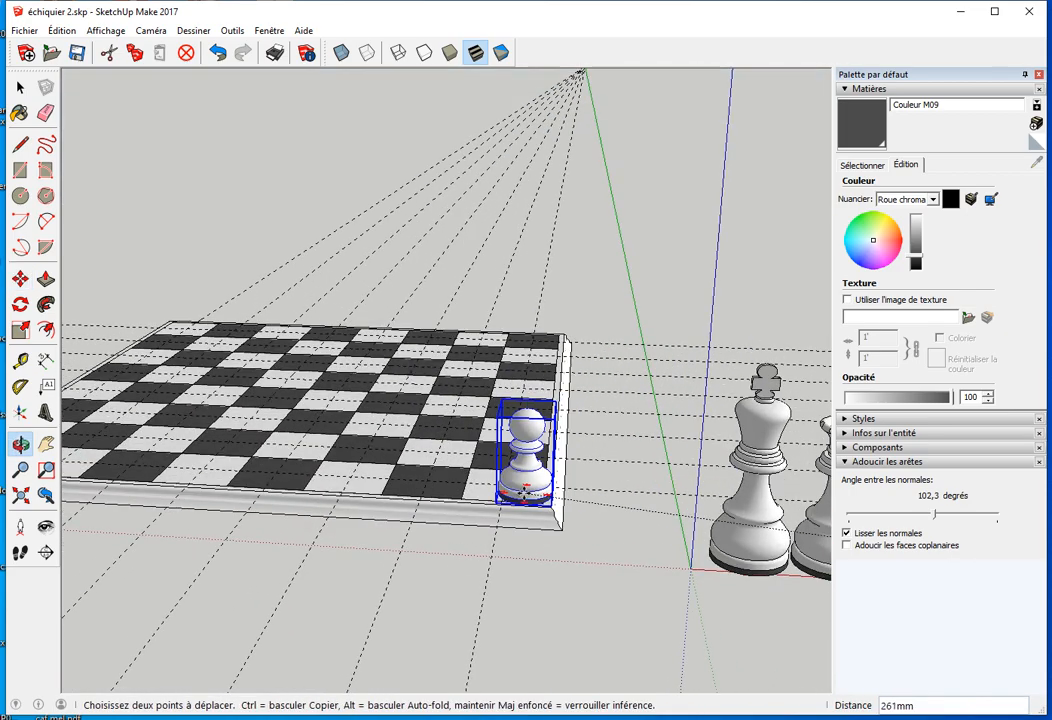
scroll(514, 440, "up", 5)
key("x")
middle_click_drag(535, 458, 487, 495)
scroll(485, 497, "up", 4)
scroll(482, 498, "up", 1)
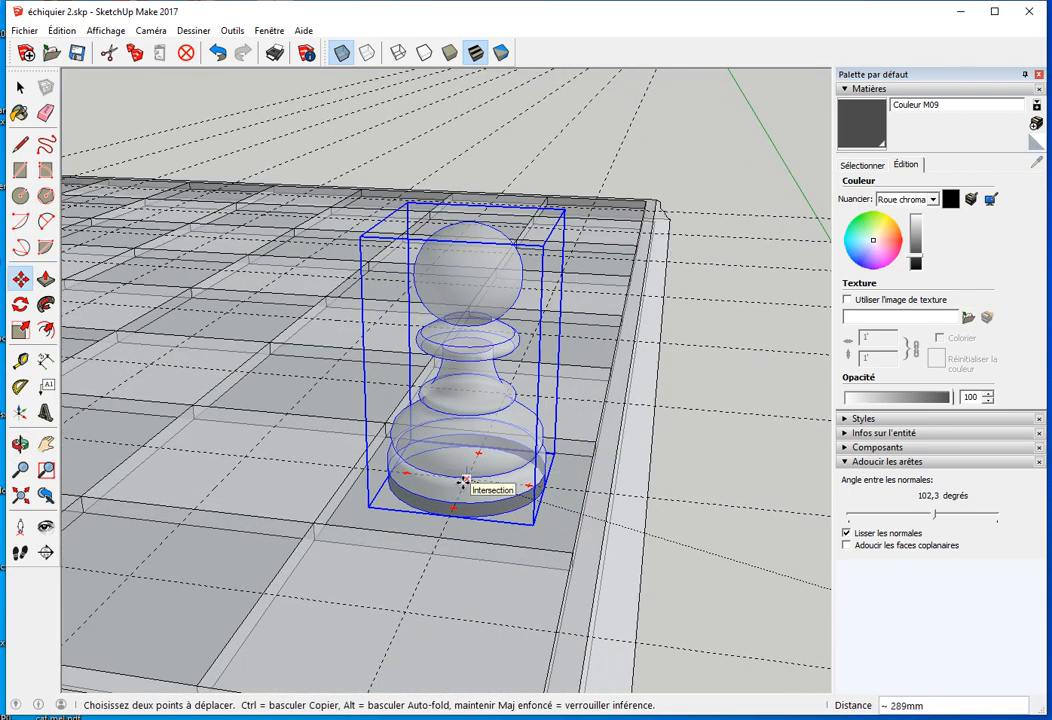
left_click(463, 483)
key("space")
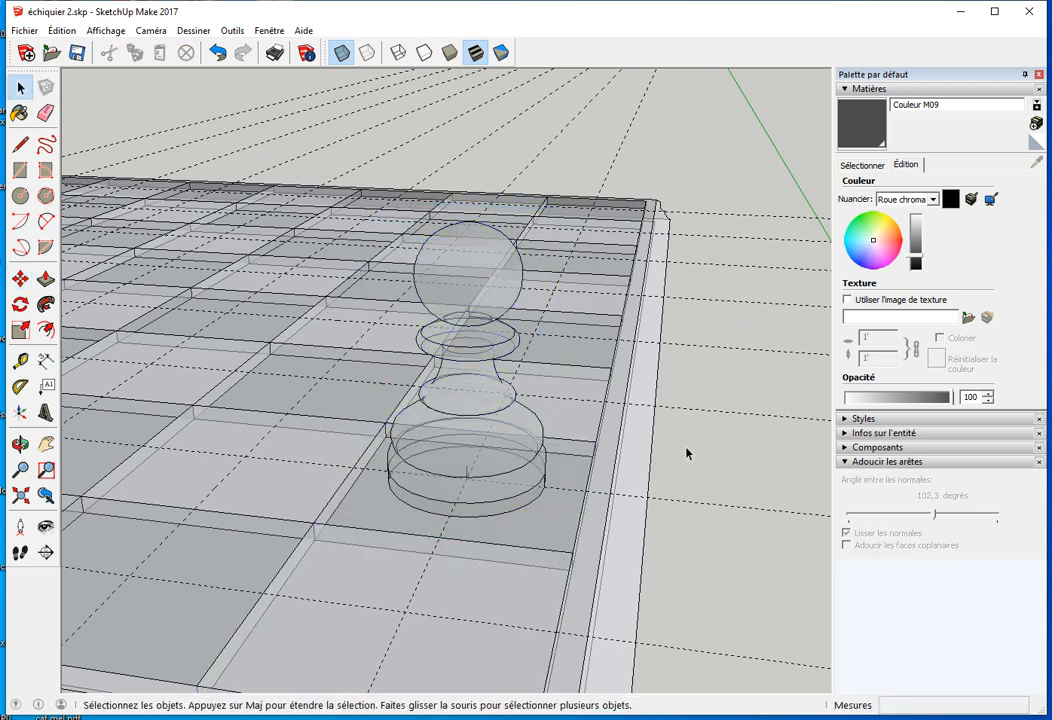
Copy the pawn 40 mm to the centre of the neighbouring square, multiply the copy by 7 along the row, and turn off X-ray view
left_click(536, 461)
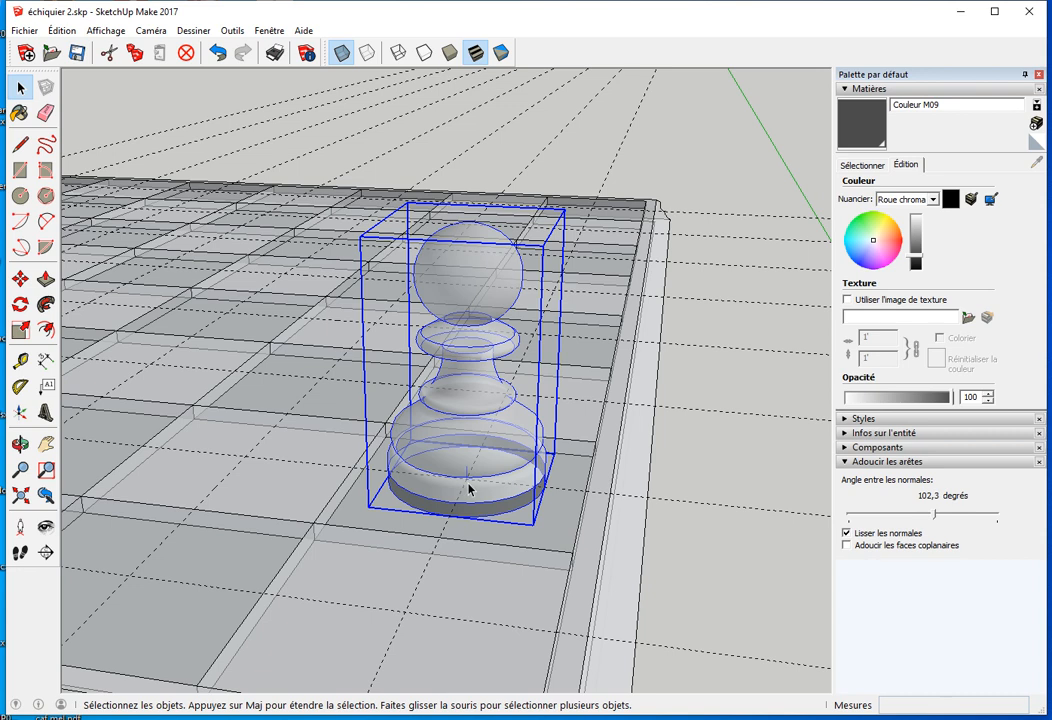
key("m")
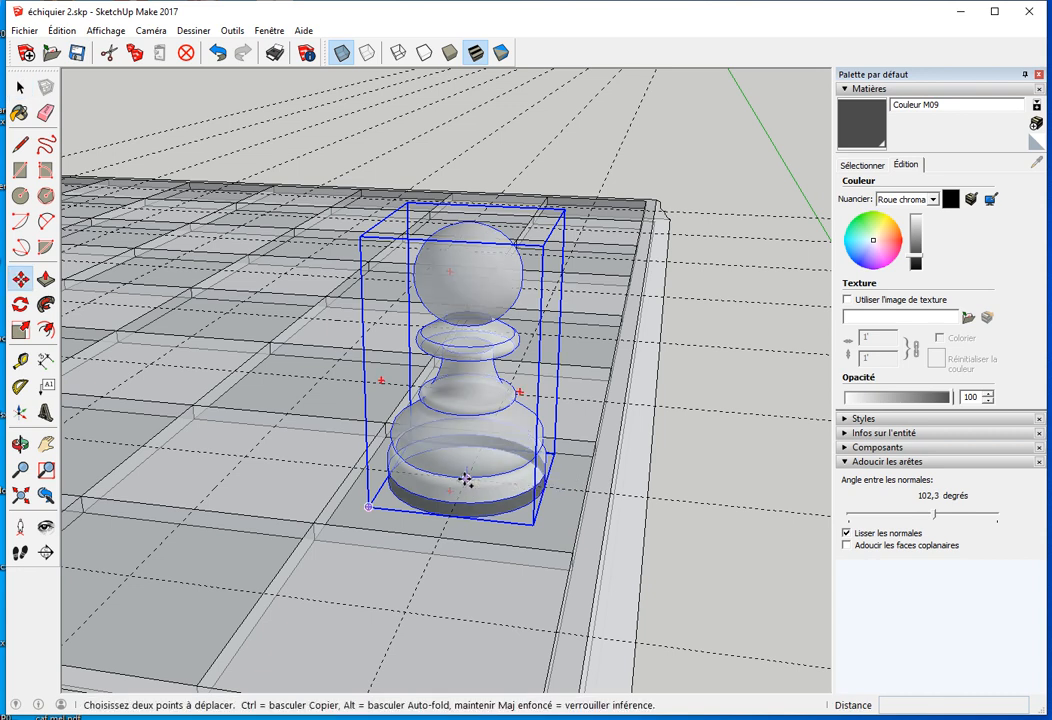
key("ctrl")
left_click(465, 480)
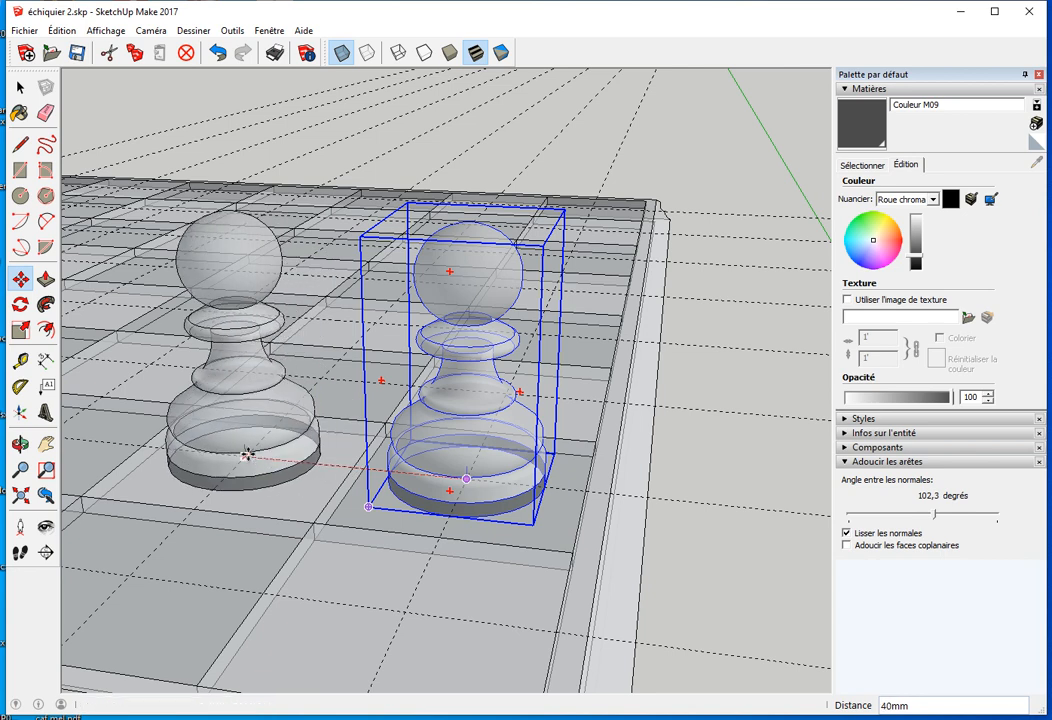
left_click(247, 455)
scroll(318, 502, "down", 2)
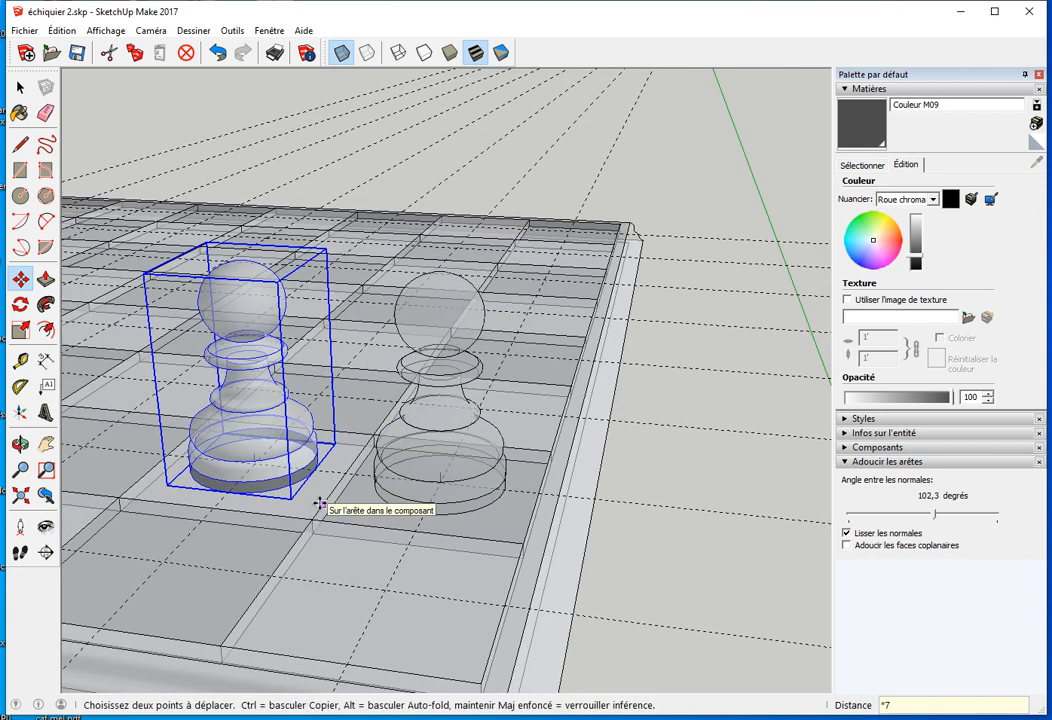
key("Return")
middle_click_drag(350, 491, 541, 528)
key("space")
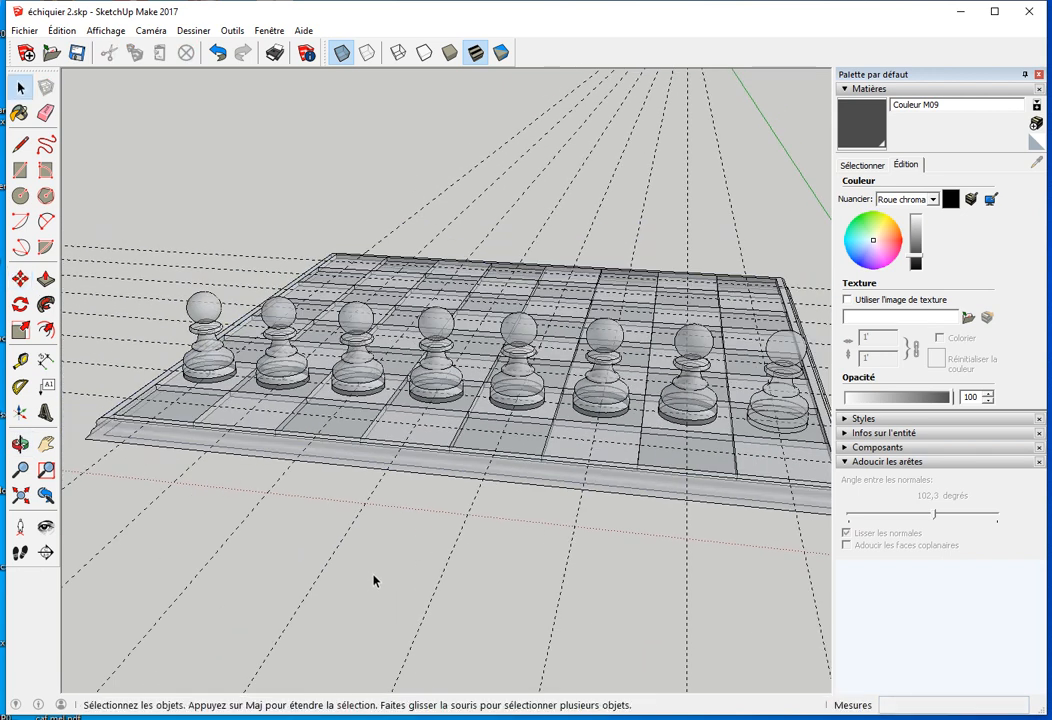
key("x")
Try to copy the row of pawns to the opposing pawn row on the far side of the board, and undo the copy
middle_click_drag(262, 398, 848, 320)
middle_click_drag(610, 296, 648, 268)
left_click_drag(484, 285, 482, 282)
middle_click_drag(490, 300, 512, 511)
key("m")
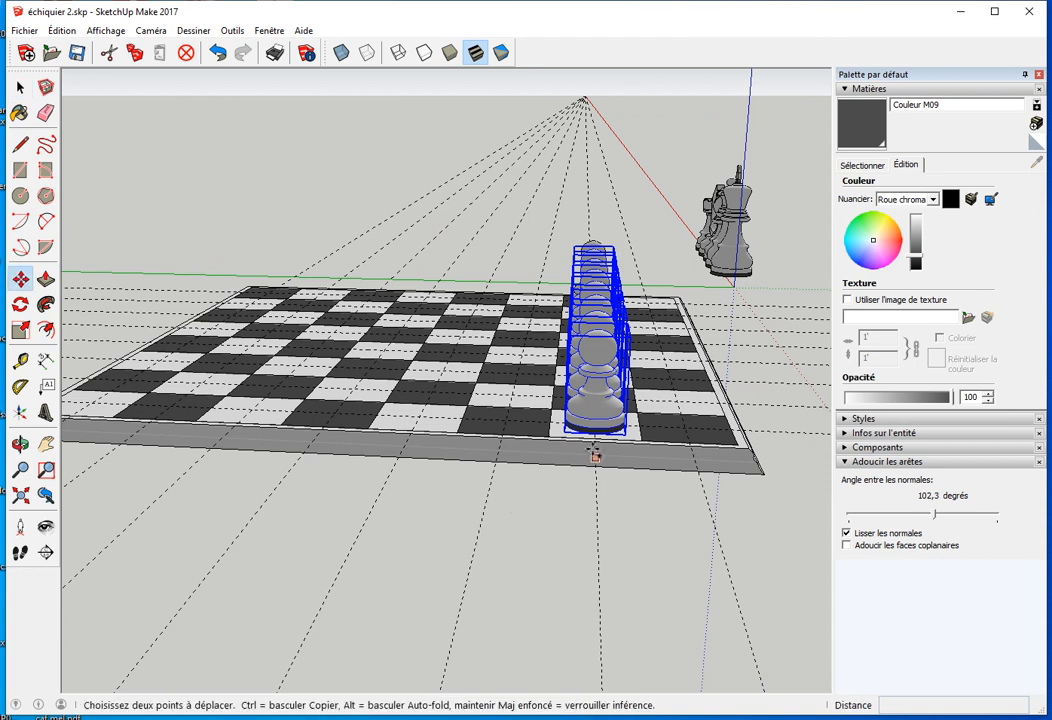
left_click(595, 422)
key("ctrl")
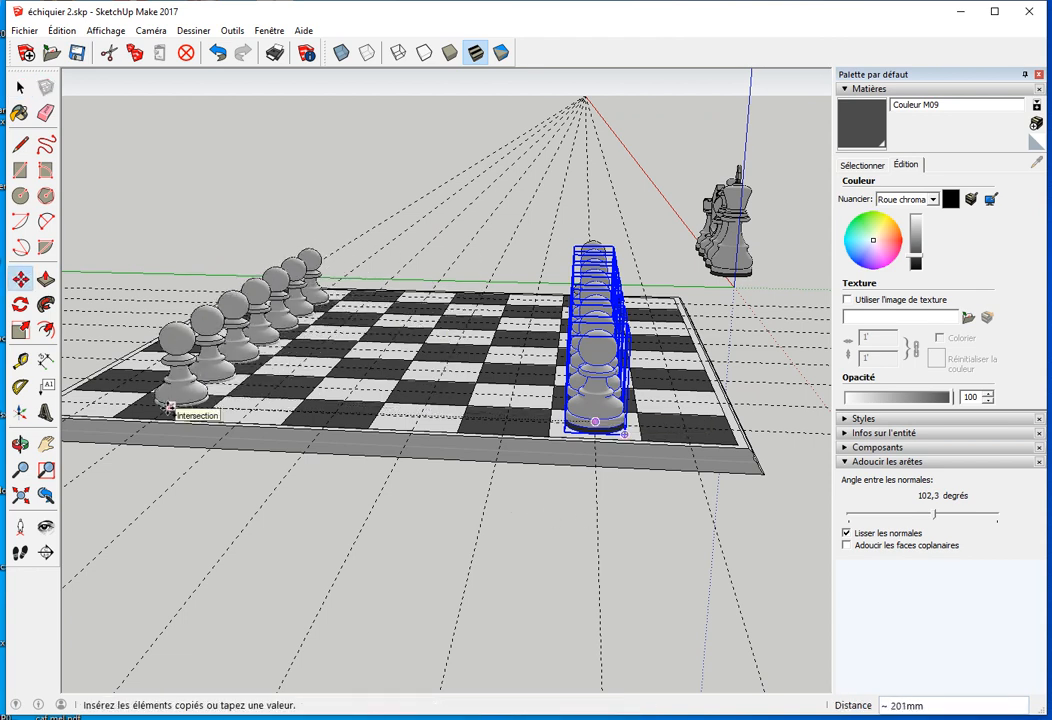
left_click(176, 404)
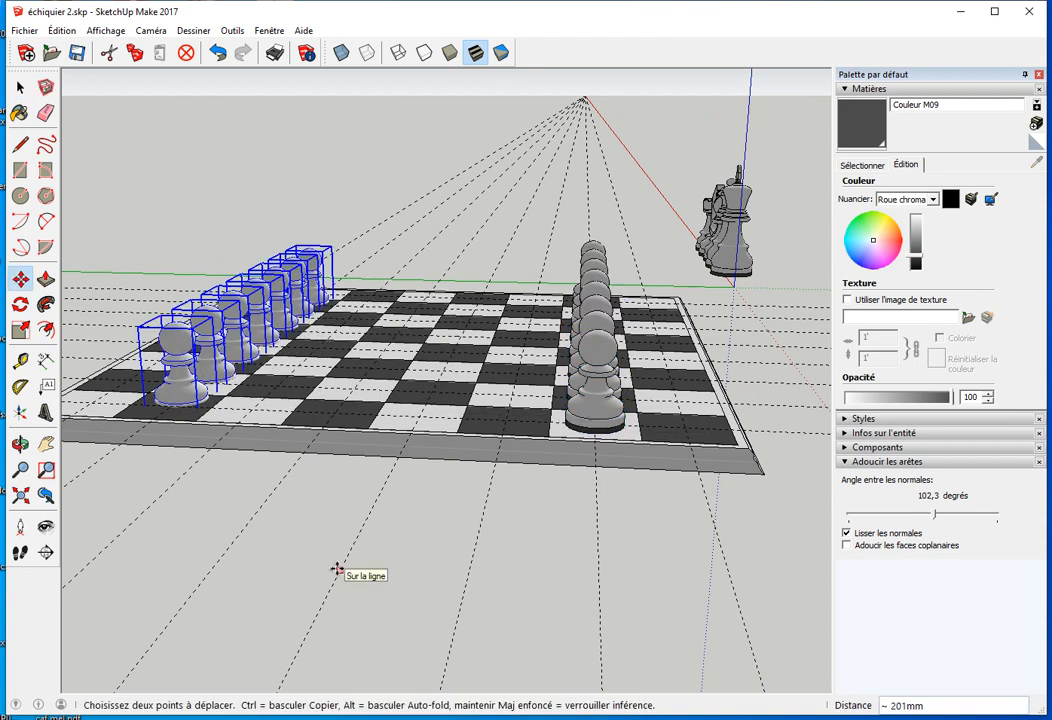
key("ctrl+z")
key("space")
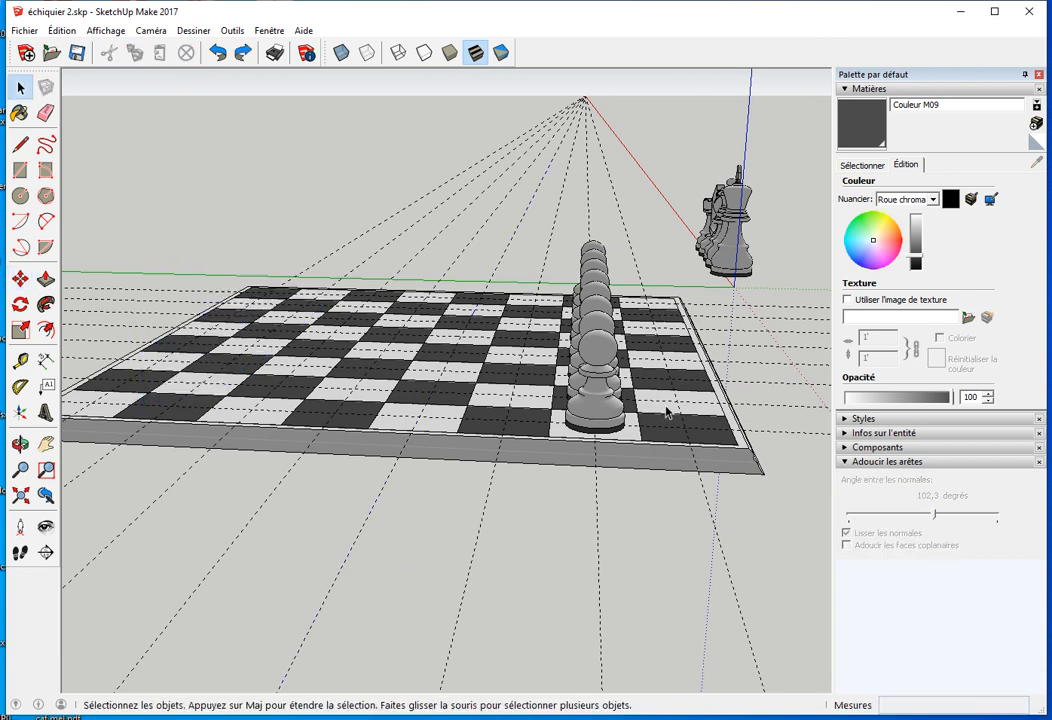
middle_click_drag(742, 398, 634, 346)
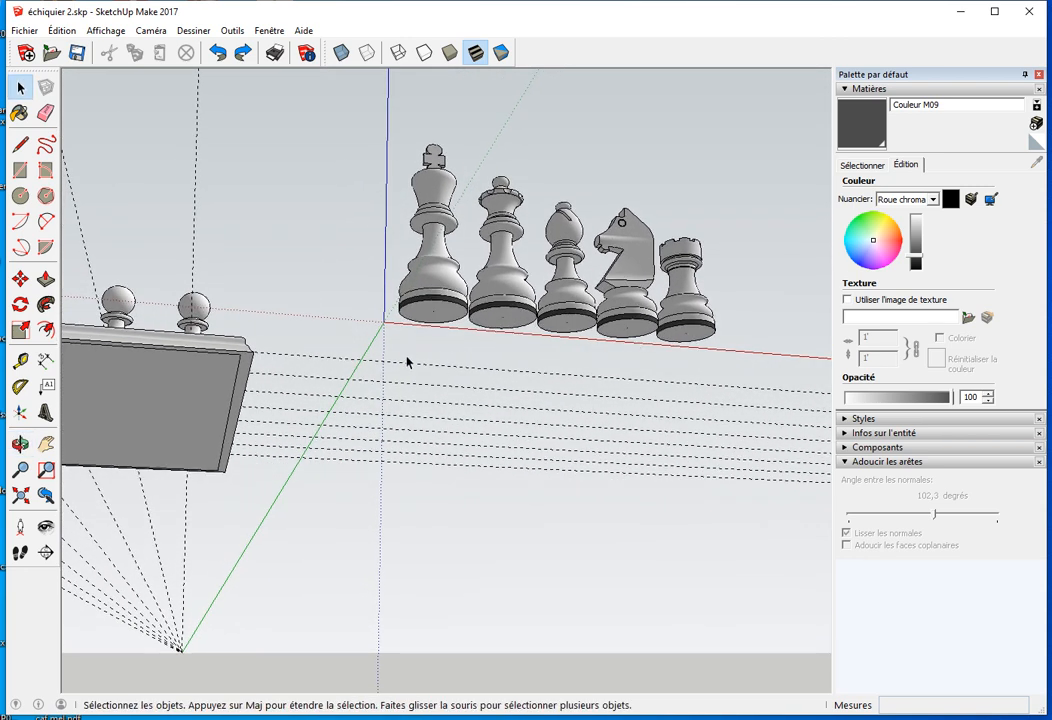
mouse_move(380, 399)
middle_mouse_down()
mouse_move(418, 368)
mouse_move(413, 400)
mouse_move(394, 380)
mouse_move(395, 390)
middle_mouse_up()
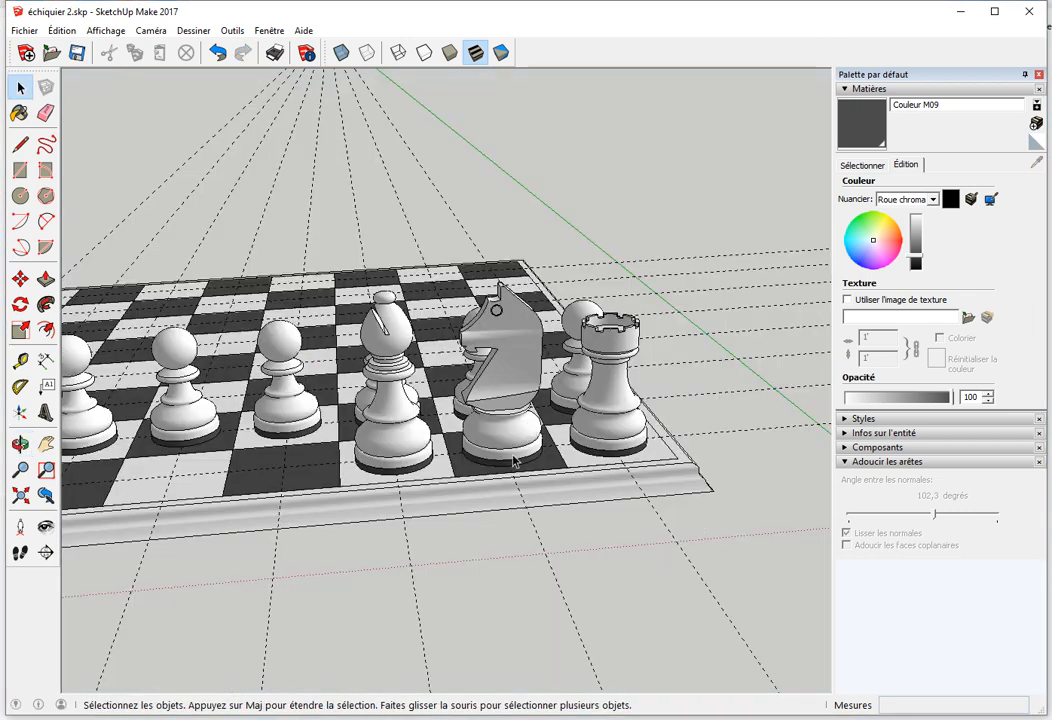
Group the bishop, knight and rook standing together at one end of the back row
scroll(407, 452, "down", 1)
middle_click_drag(342, 464, 655, 436, "shift")
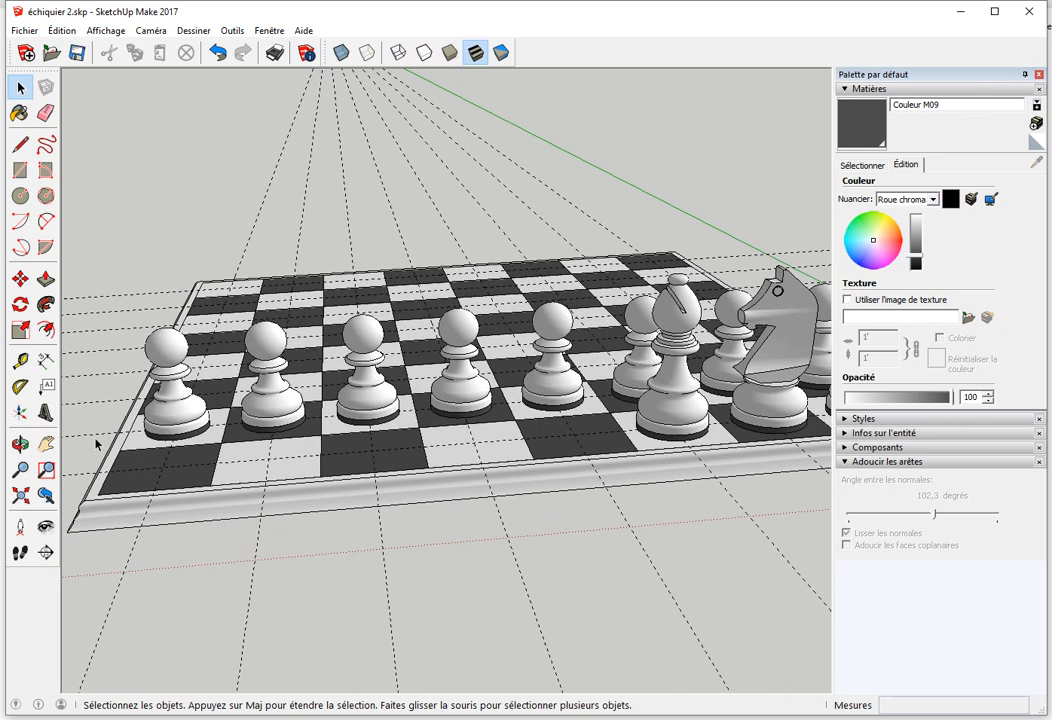
middle_click_drag(422, 467, 464, 350)
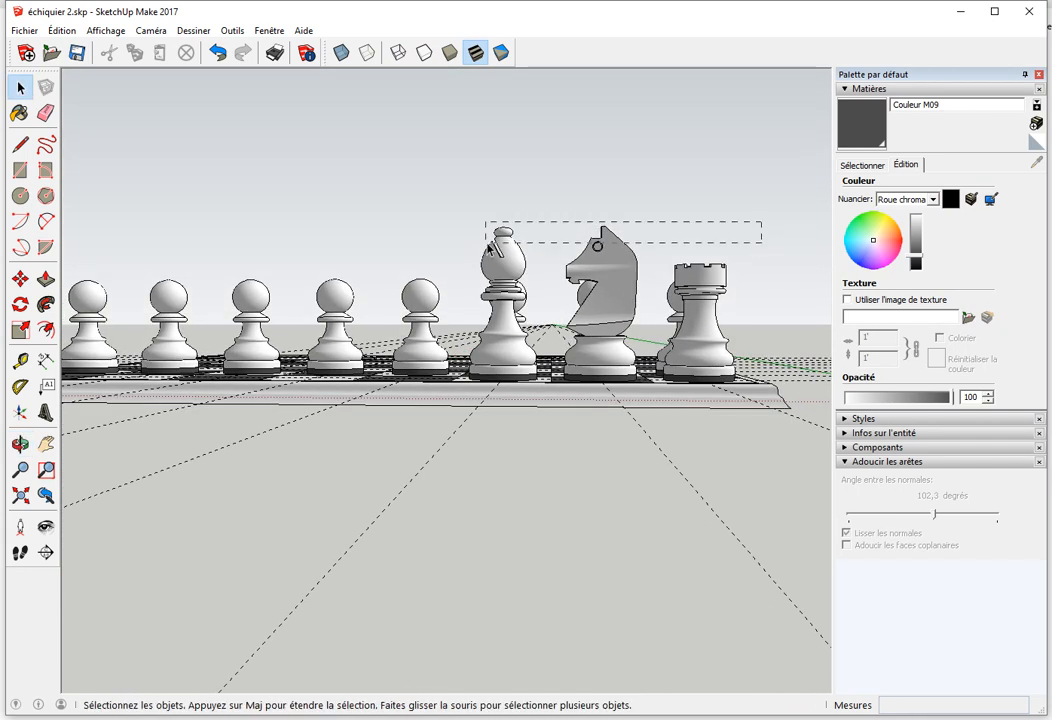
left_click_drag(444, 270, 437, 275)
middle_click_drag(437, 275, 421, 318)
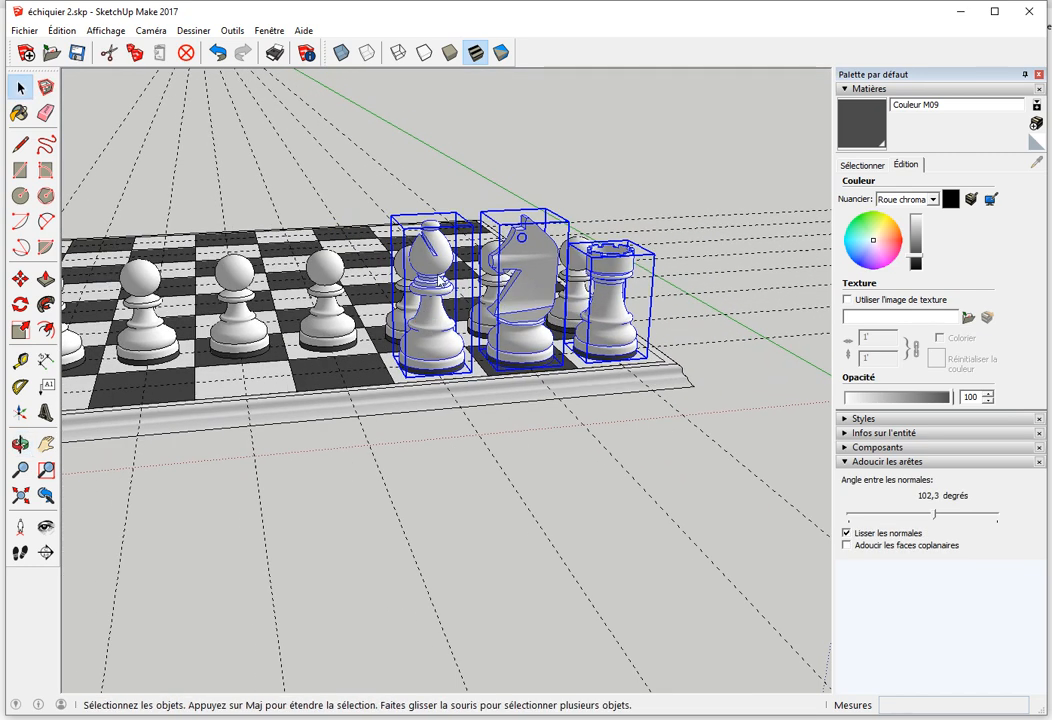
right_click(437, 265)
left_click(508, 423)
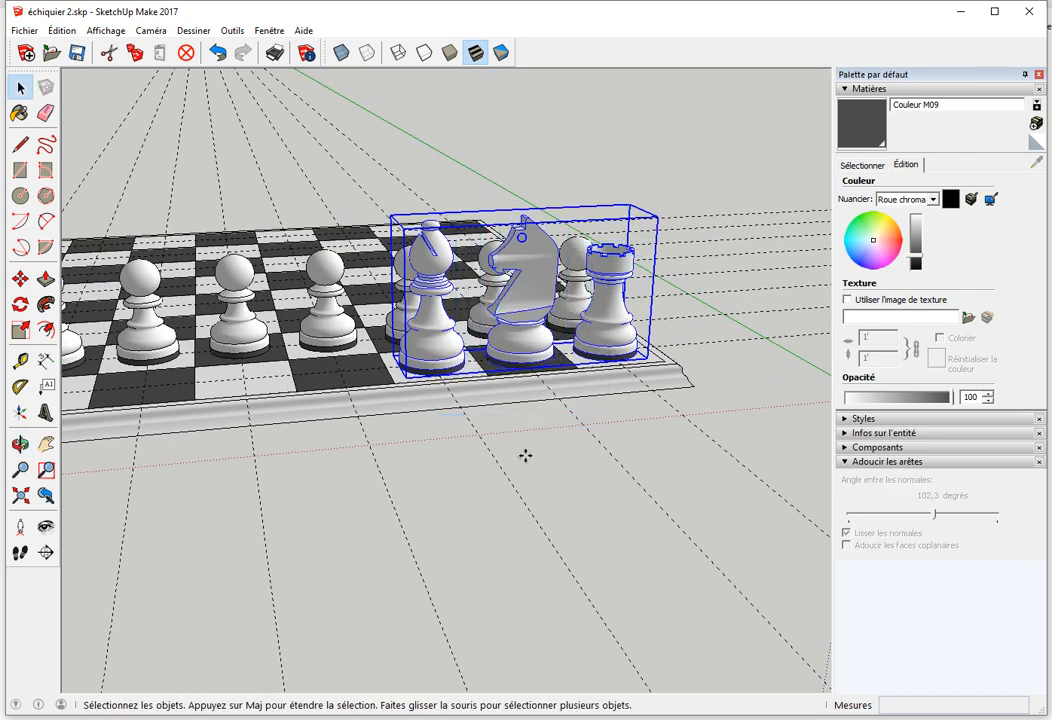
Copy the bishop-knight-rook group by the bishop's base centre onto the corner square's guide intersection at the other end of the back row, using X-ray view
key("m")
middle_click_drag(486, 397, 465, 474)
key("x")
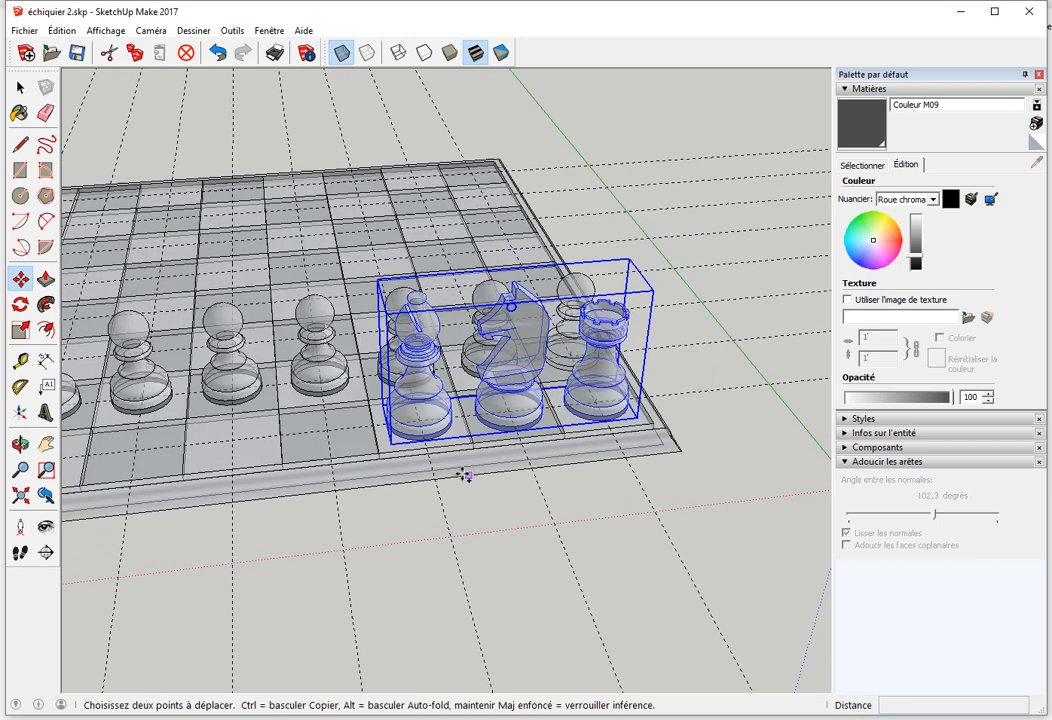
key("ctrl")
left_click(419, 421)
middle_click_drag(248, 424, 585, 446, "shift")
left_click(300, 493)
Rotate the copied group -180 degrees about its vertical axis so the rook stands in the corner square, and clear the selection
middle_click_drag(399, 486, 410, 509)
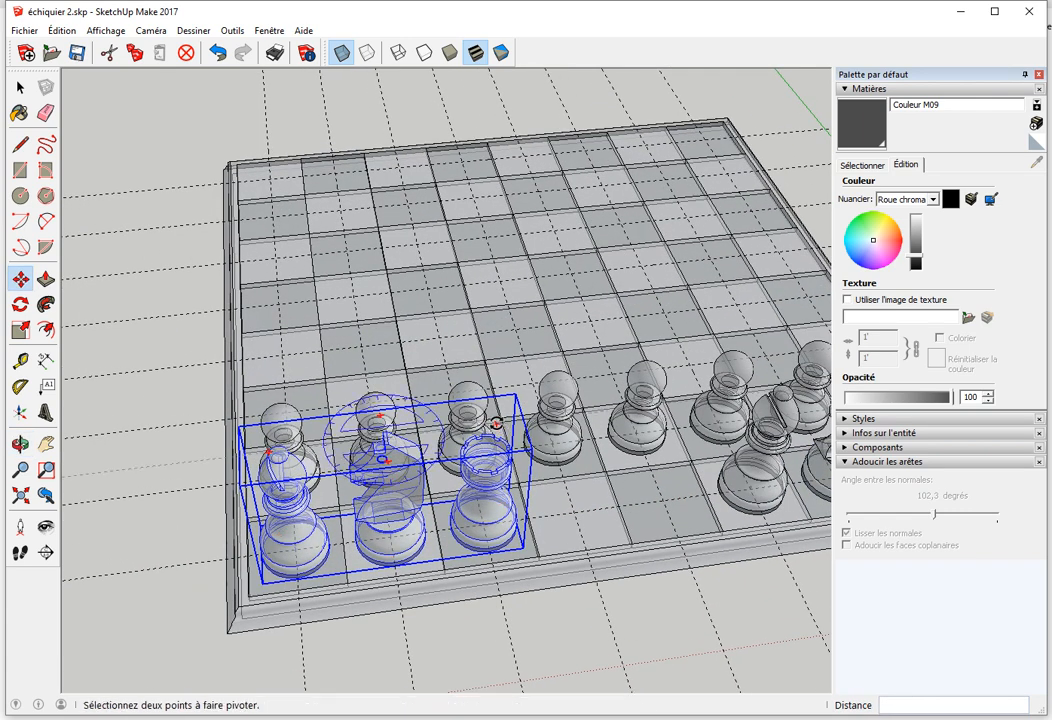
left_click(497, 427)
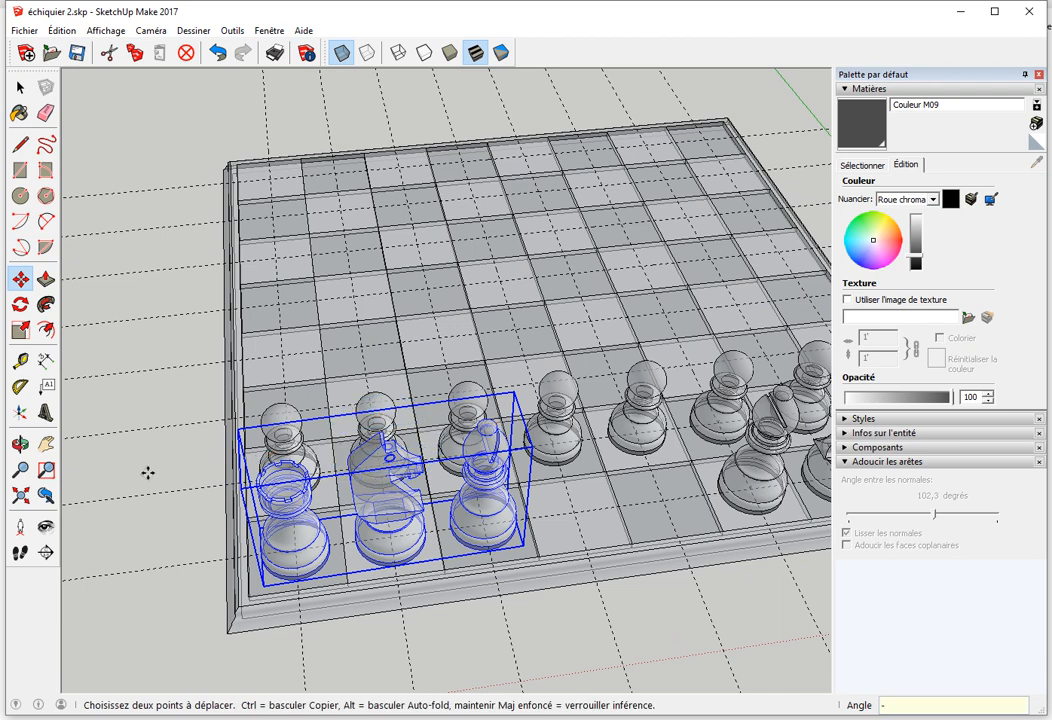
key("Return")
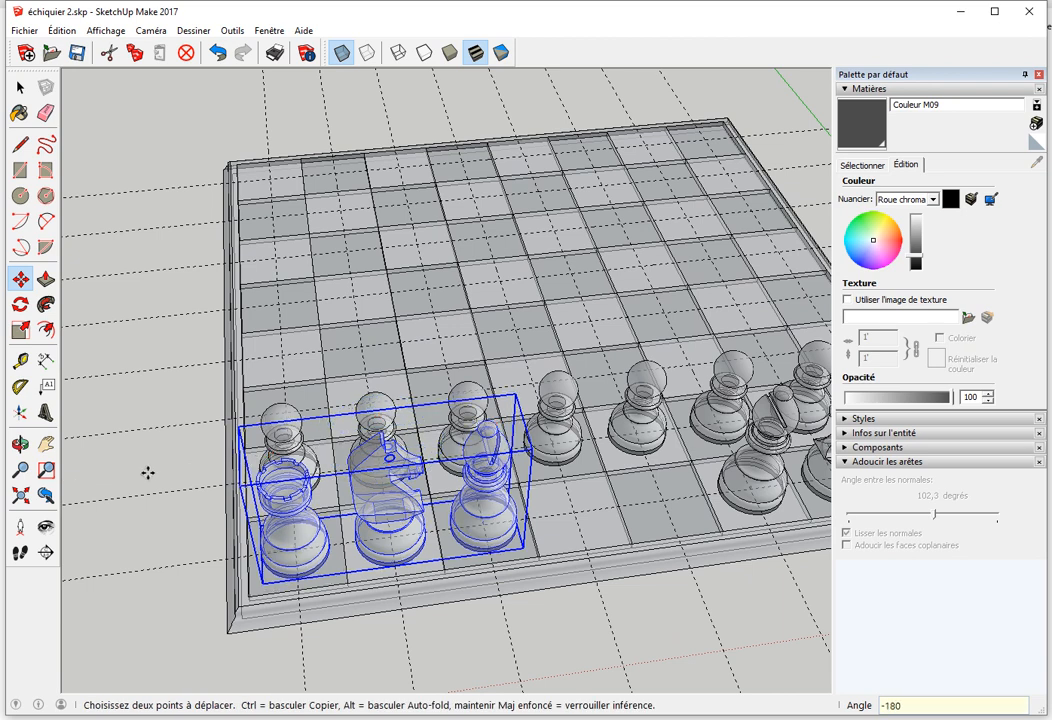
key("space")
left_click(174, 620)
Try to move the queen into the empty back-row square beside the copied bishop, and undo the move
middle_click_drag(366, 593, 442, 550)
scroll(418, 511, "down", 1)
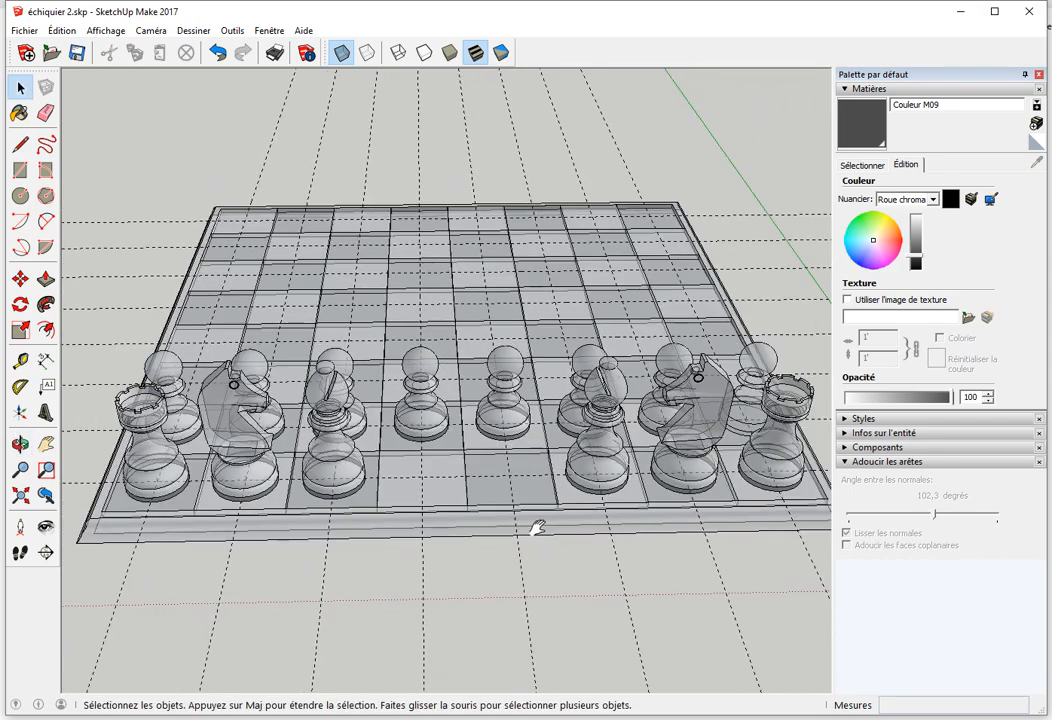
middle_click_drag(538, 531, 139, 496, "shift")
middle_click_drag(435, 562, 397, 555, "shift")
middle_click_drag(673, 596, 718, 595)
key("m")
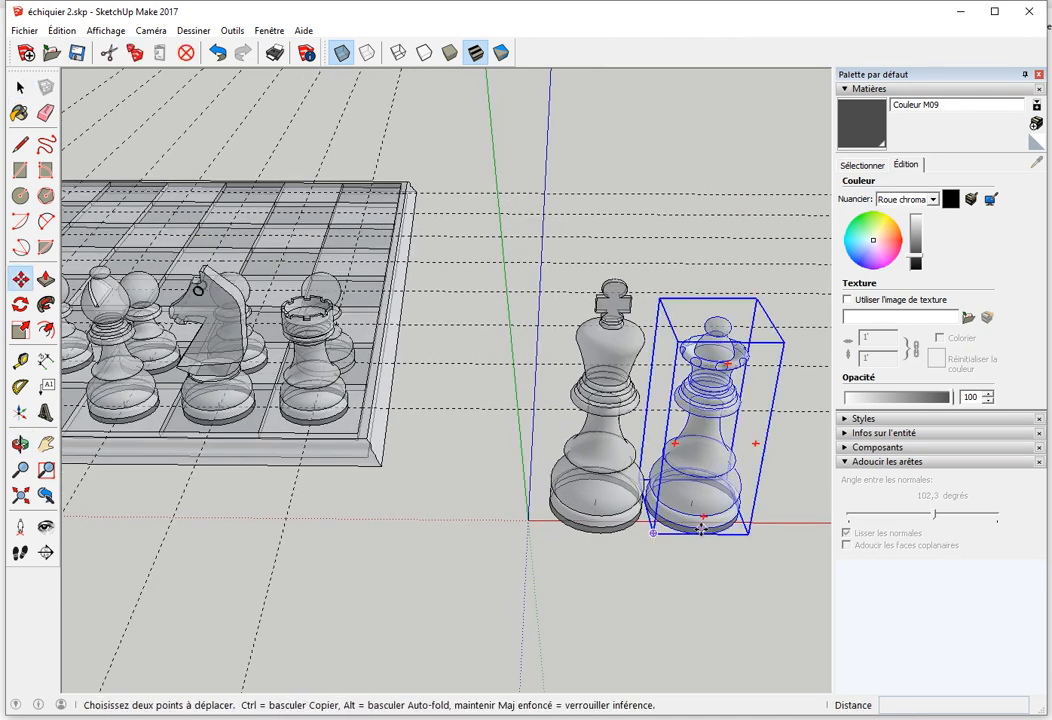
left_click(693, 509)
middle_click_drag(373, 526, 935, 625, "shift")
left_click(389, 485)
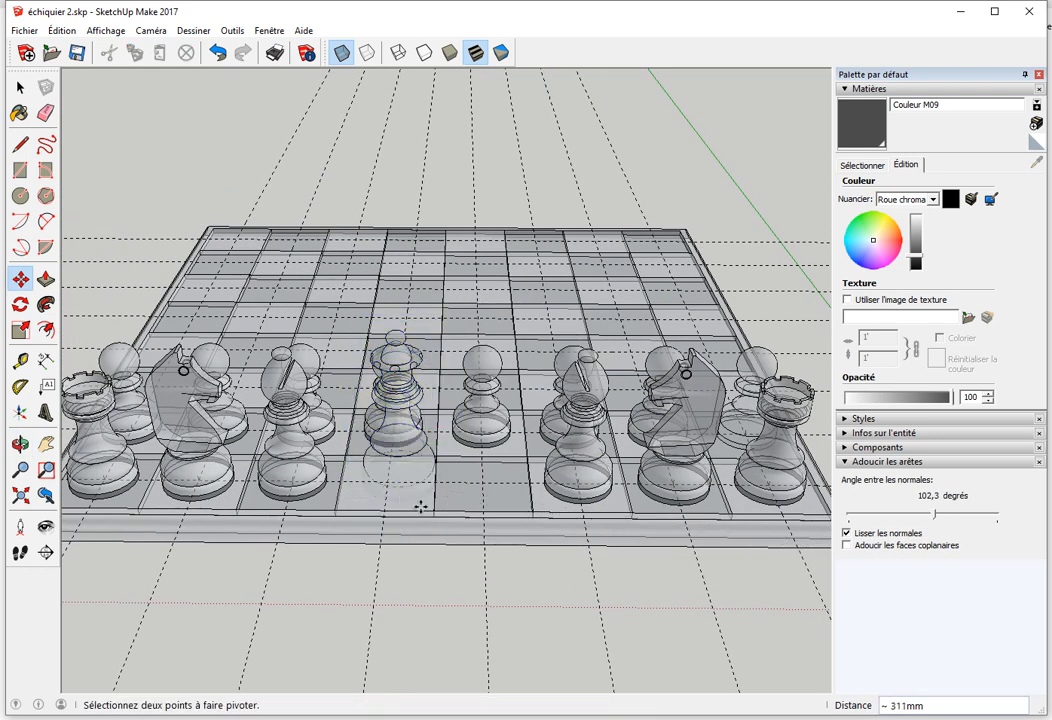
key("ctrl+t")
key("ctrl+z")
Try to place the queen again by its base marker line in the same square, check it without X-ray view, and undo the move
middle_click_drag(704, 636, 300, 550)
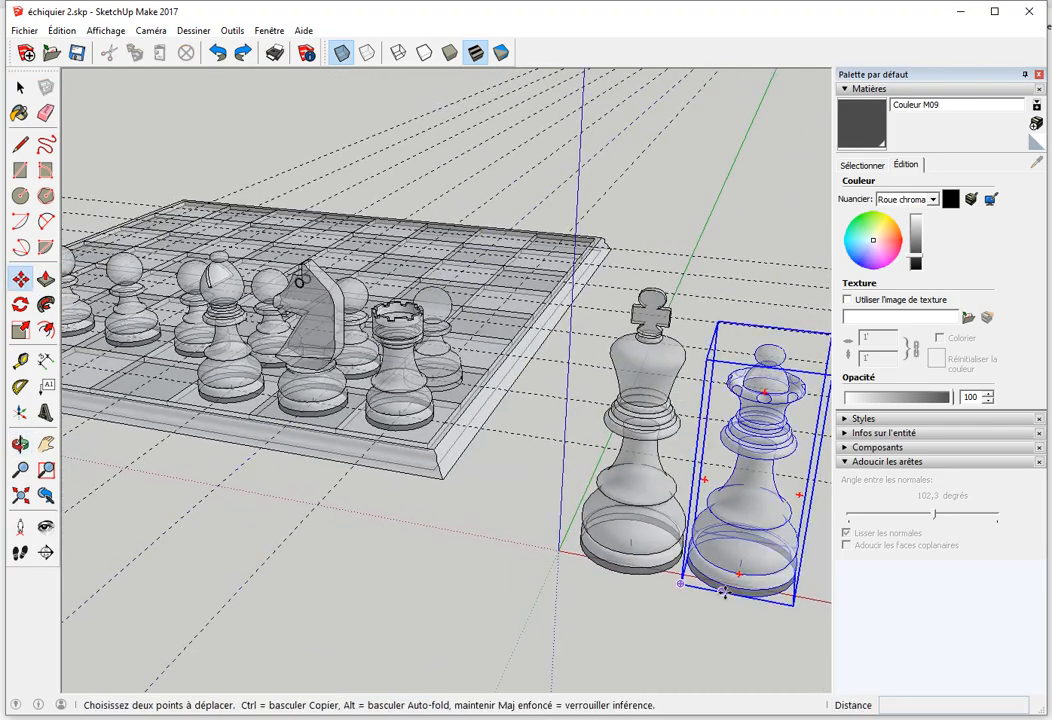
scroll(721, 592, "up", 3)
left_click(737, 564)
middle_click_drag(330, 503, 862, 643)
middle_click_drag(310, 470, 630, 615)
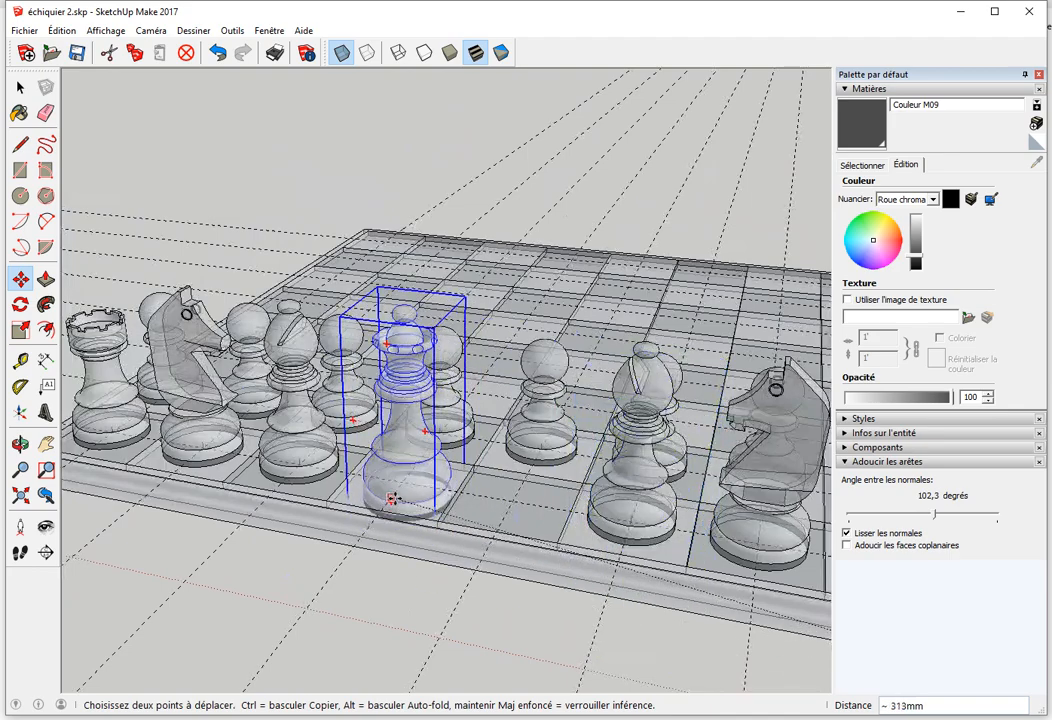
left_click(401, 485)
mouse_move(422, 616)
middle_mouse_down()
mouse_move(524, 528)
mouse_move(456, 552)
mouse_move(479, 608)
mouse_move(302, 639)
middle_mouse_up()
key("x")
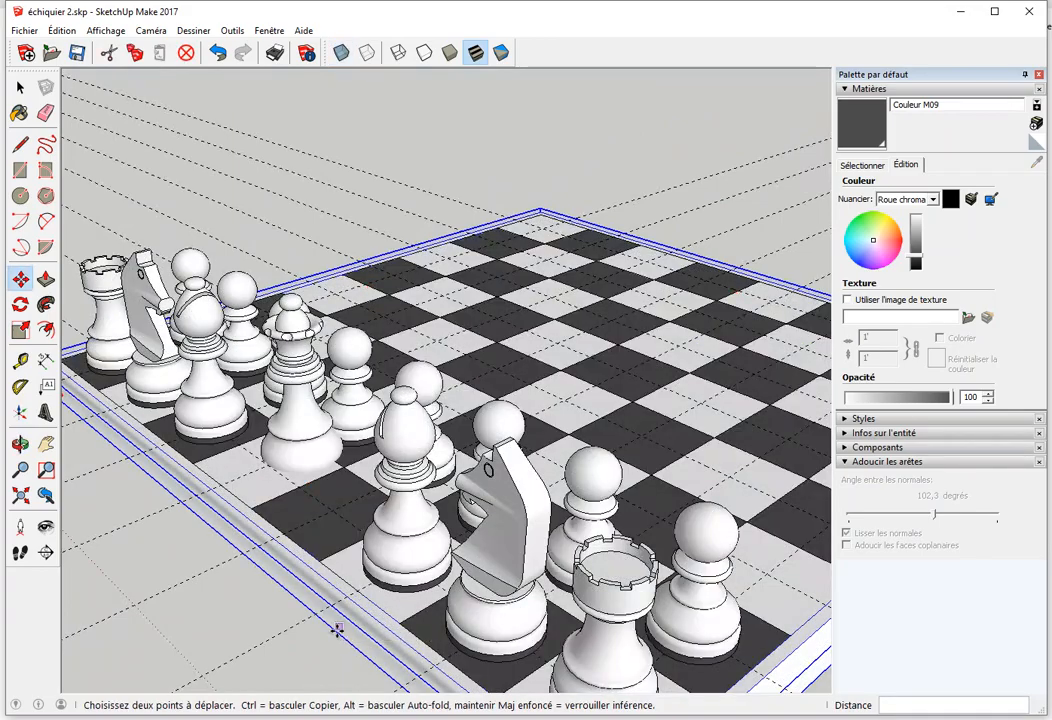
key("ctrl+z")
Move the queen by its underside centre onto the guide intersection beside the copied bishop, using X-ray view, then turn X-ray off
mouse_move(340, 638)
middle_mouse_down()
mouse_move(334, 594)
mouse_move(493, 571)
mouse_move(235, 512)
mouse_move(303, 498)
mouse_move(266, 505)
mouse_move(275, 298)
mouse_move(209, 467)
mouse_move(293, 406)
middle_mouse_up()
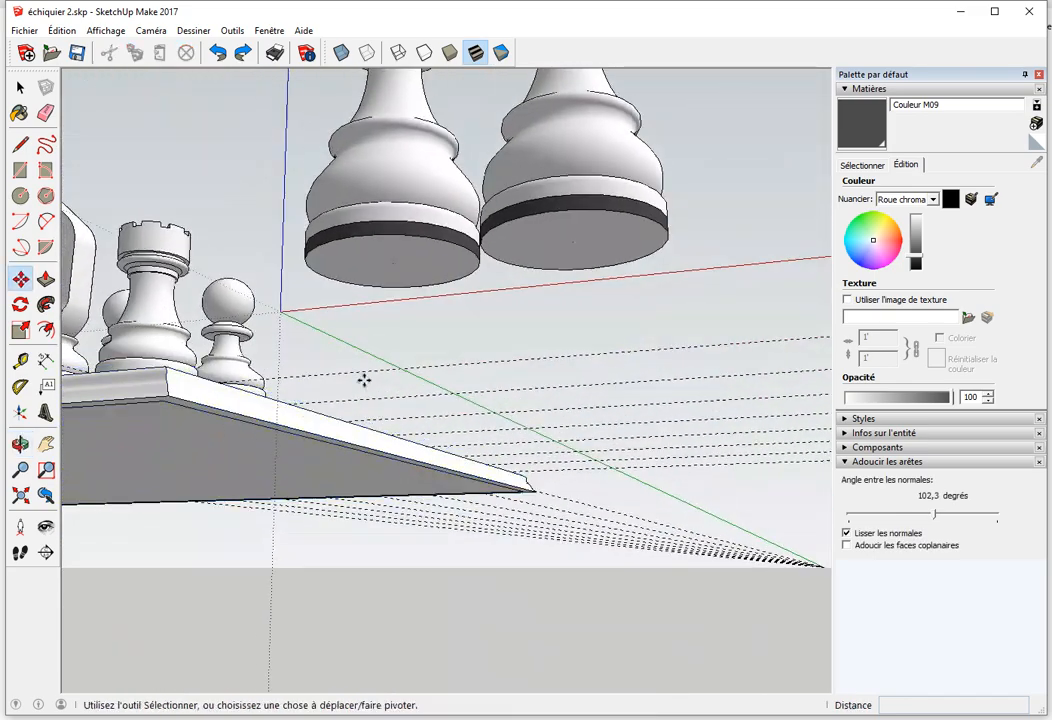
left_click(575, 241)
middle_click_drag(238, 350, 615, 490)
middle_click_drag(147, 553, 362, 621)
key("x")
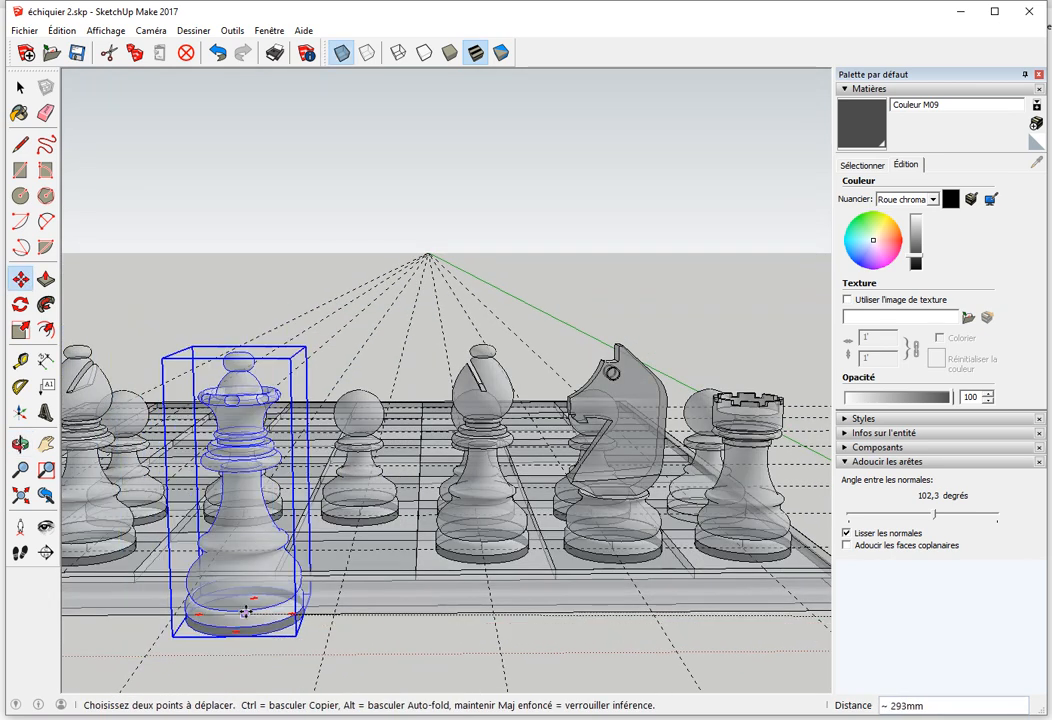
middle_click_drag(247, 613, 230, 643)
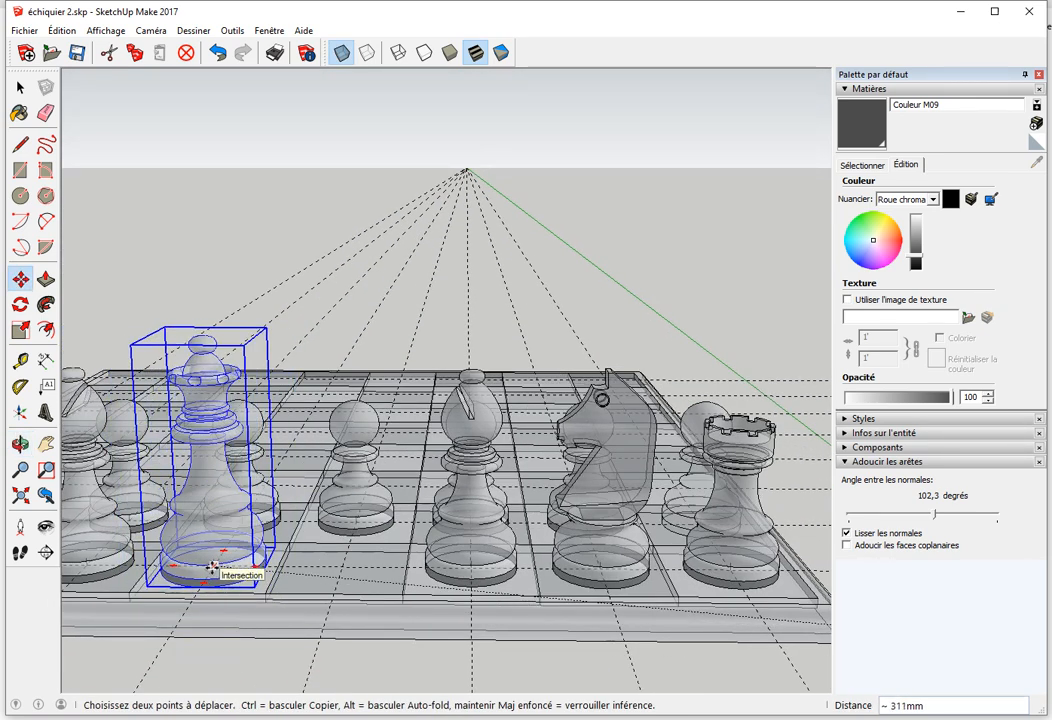
left_click(212, 567)
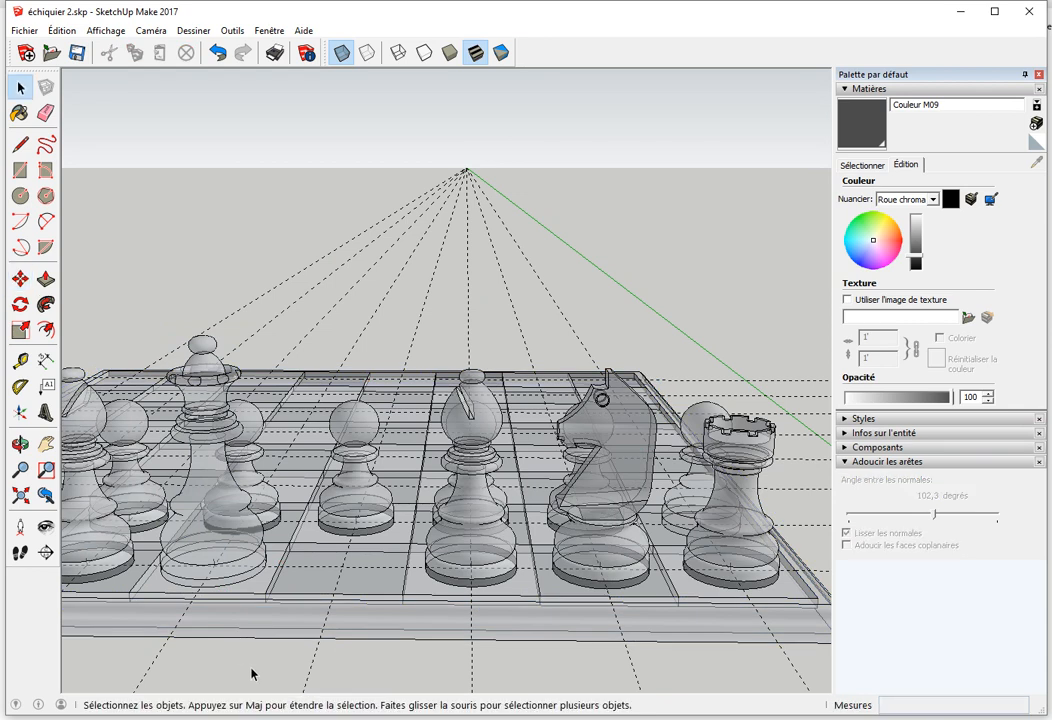
key("x")
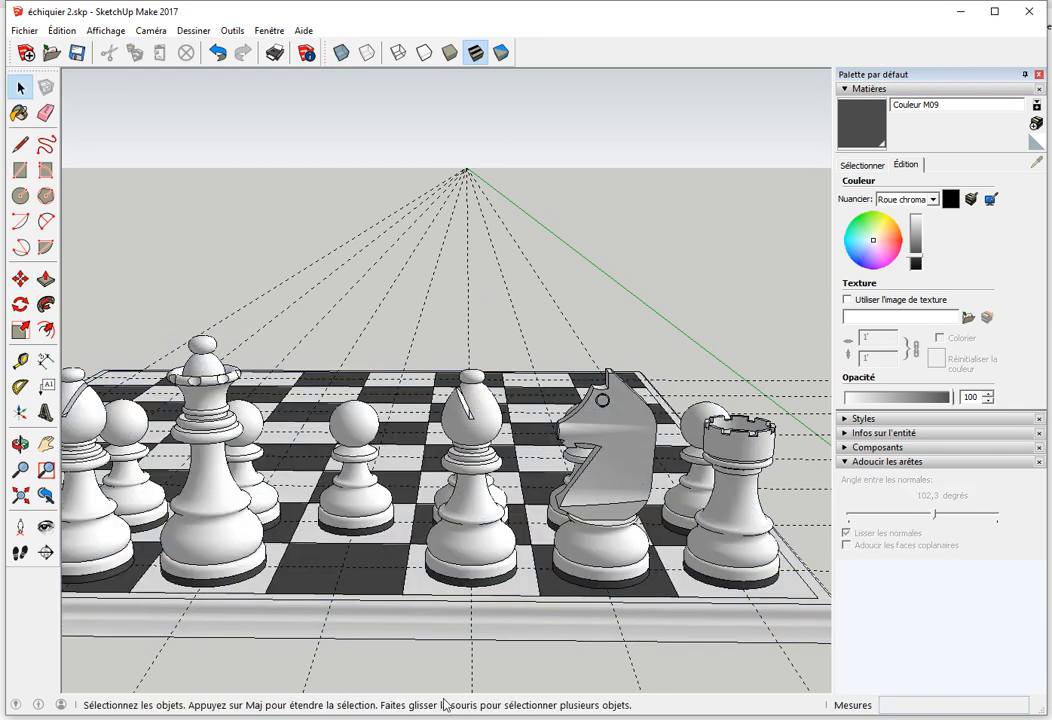
Move the king by its underside centre onto the guide intersection of the remaining back-row square, using X-ray view, then turn X-ray off
middle_click_drag(611, 636, 500, 446)
key("m")
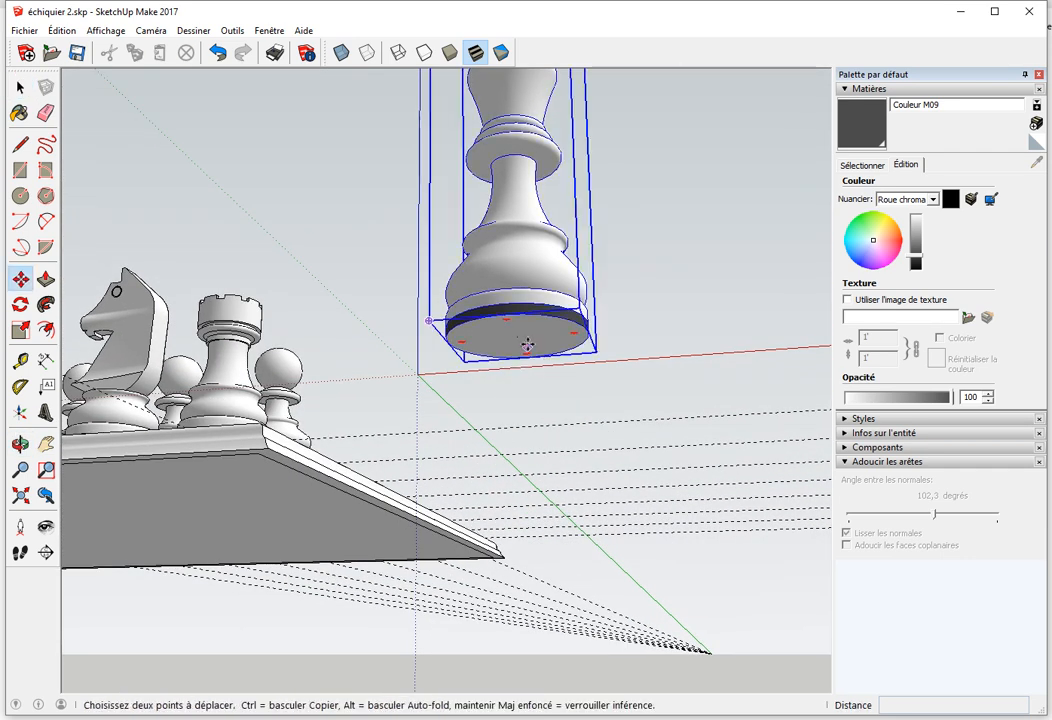
left_click(519, 337)
middle_click_drag(235, 446, 378, 548)
scroll(375, 543, "up", 1)
key("x")
scroll(376, 527, "up", 2)
left_click(374, 512)
key("space")
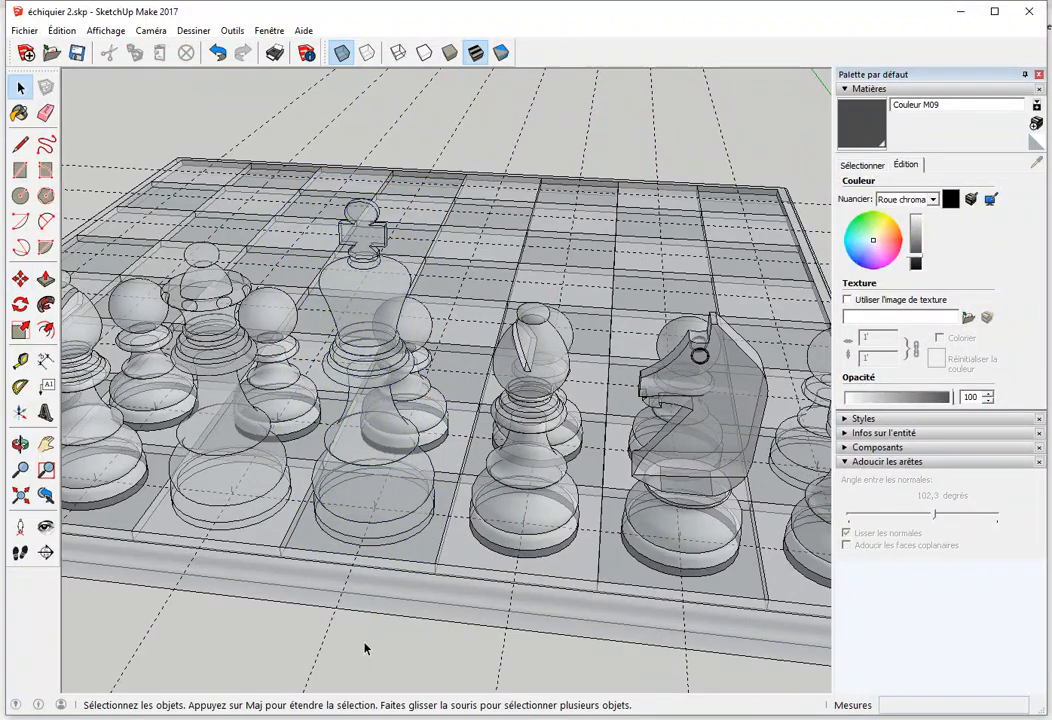
key("x")
Explode the two bishop-knight-rook groups at both ends of the back row
scroll(363, 648, "down", 2)
middle_click_drag(369, 655, 640, 362)
left_click(640, 362)
right_click(641, 360)
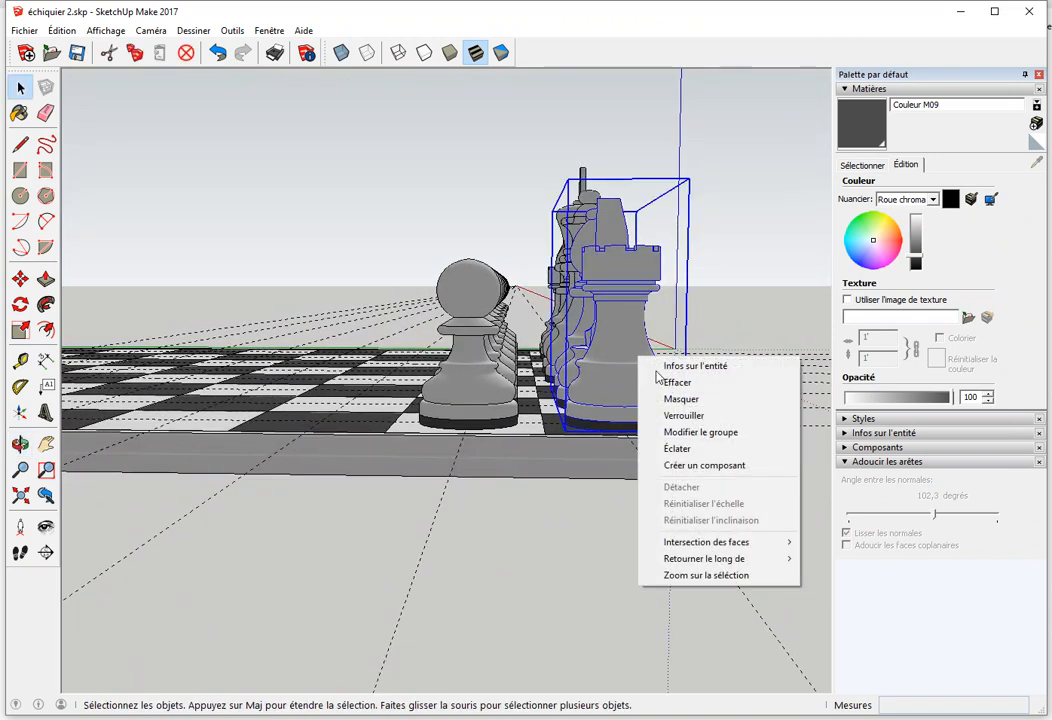
left_click(712, 450)
middle_click_drag(702, 482, 500, 560)
right_click(729, 277)
left_click(766, 367)
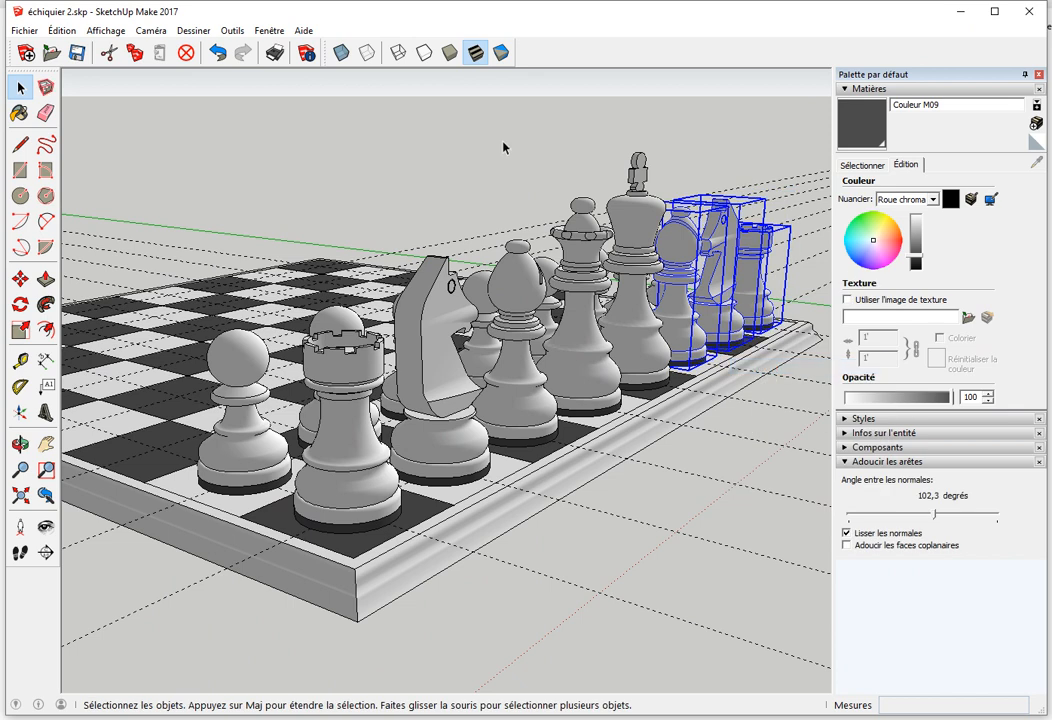
left_click(510, 136)
Group all the pawns and back-row pieces of this side together
middle_click_drag(229, 353, 566, 181)
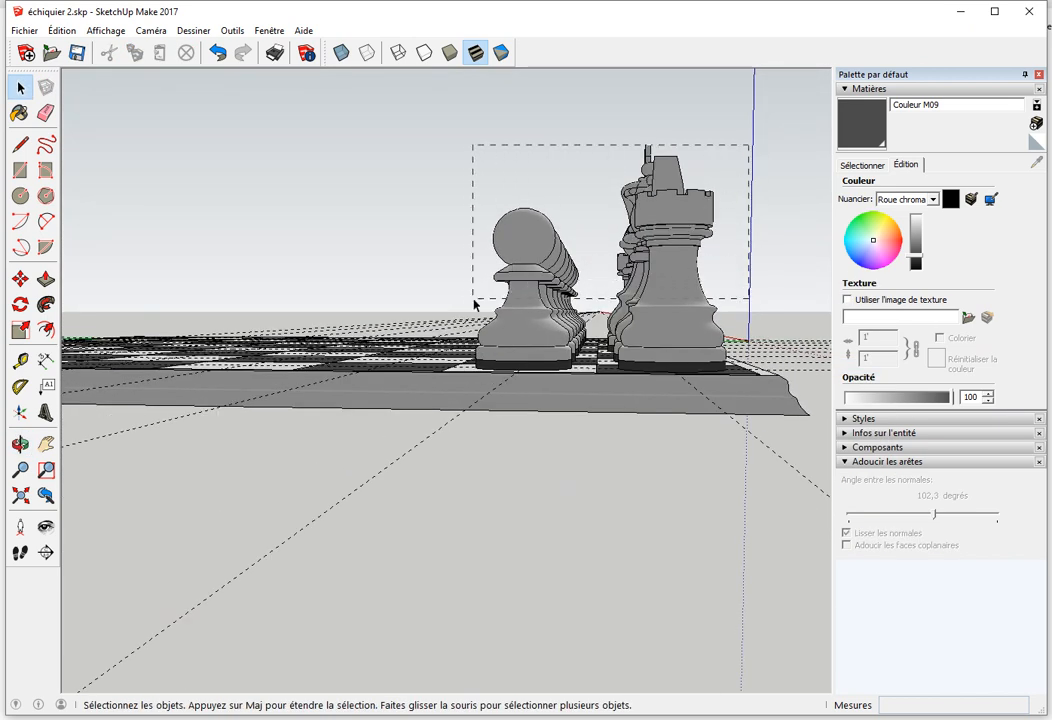
left_click_drag(459, 298, 411, 211)
middle_click_drag(411, 211, 568, 410)
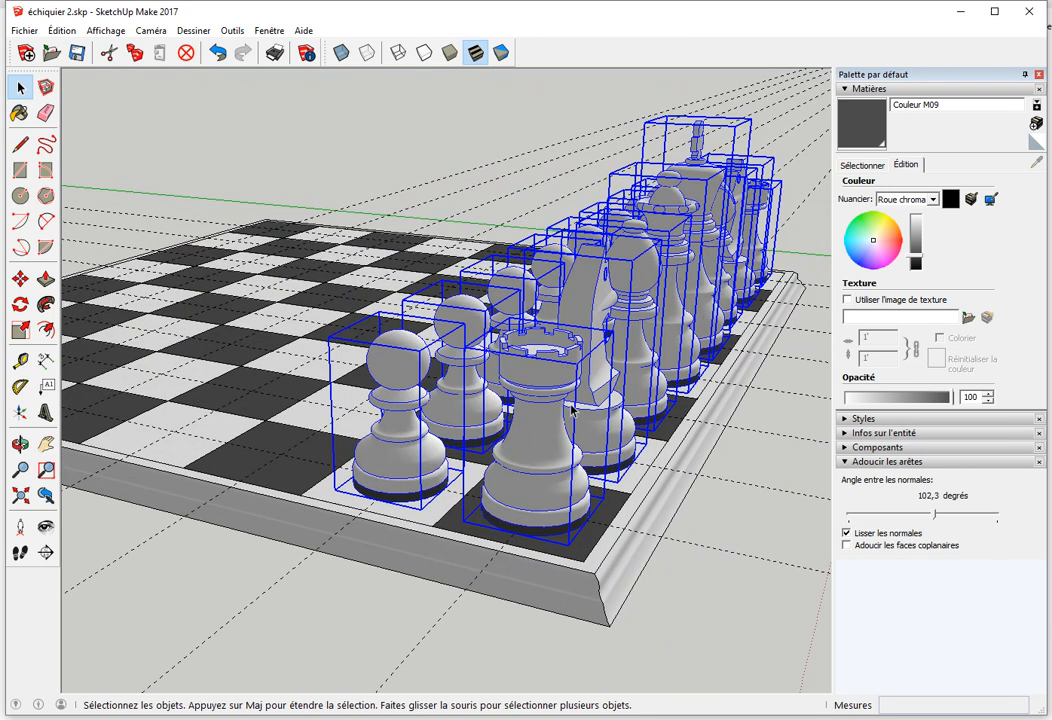
right_click(533, 425)
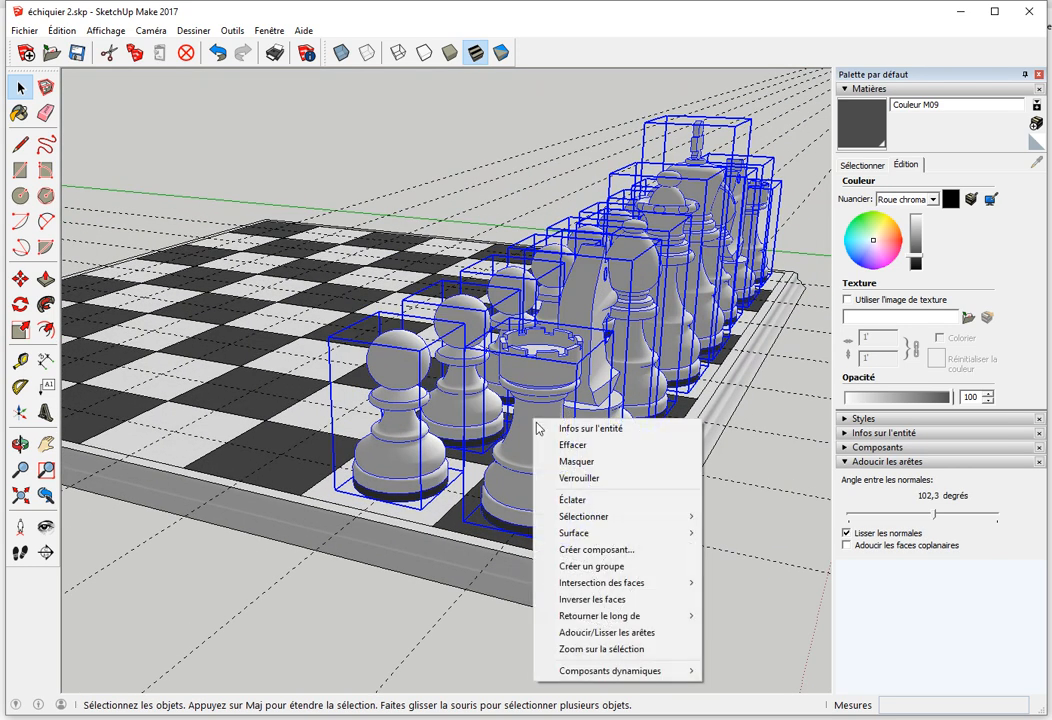
left_click(598, 567)
Copy the grouped set 240 mm across the board to the opposite two rows from the corner rook's base centre, using X-ray view
key("m")
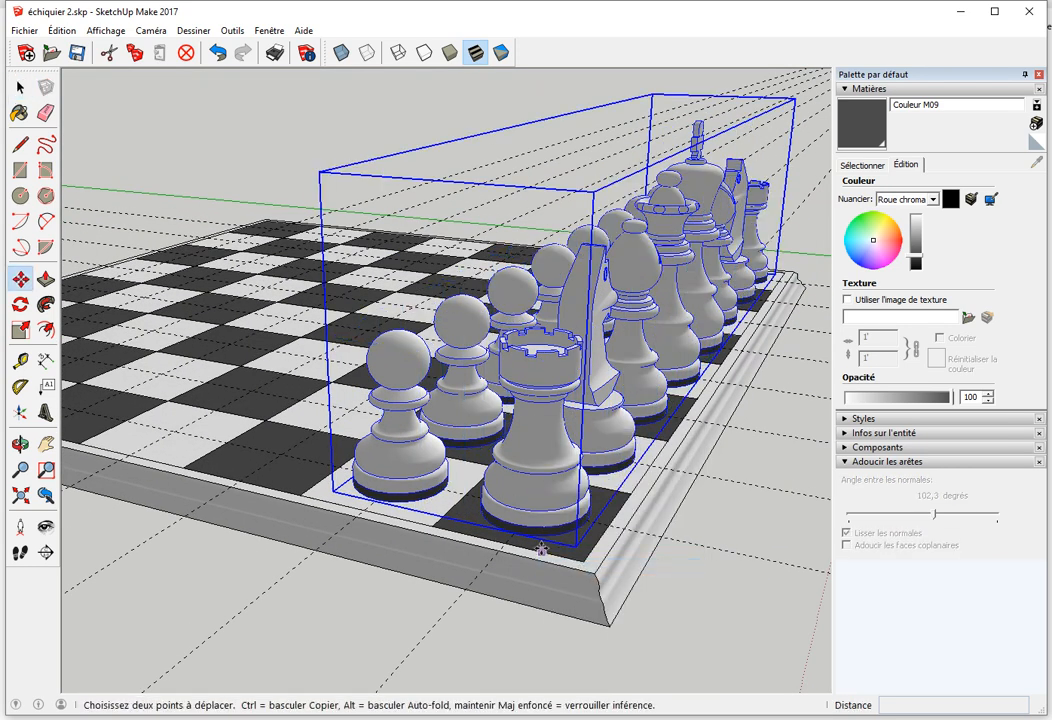
key("x")
middle_click_drag(517, 557, 546, 558)
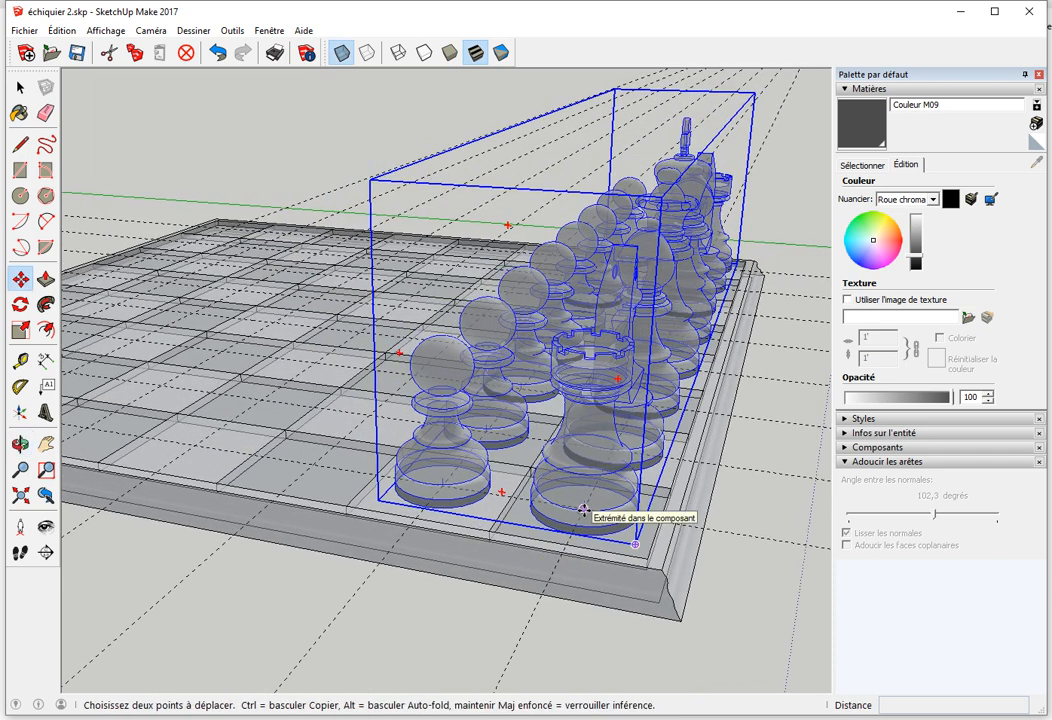
middle_click_drag(429, 487, 667, 583)
key("ctrl")
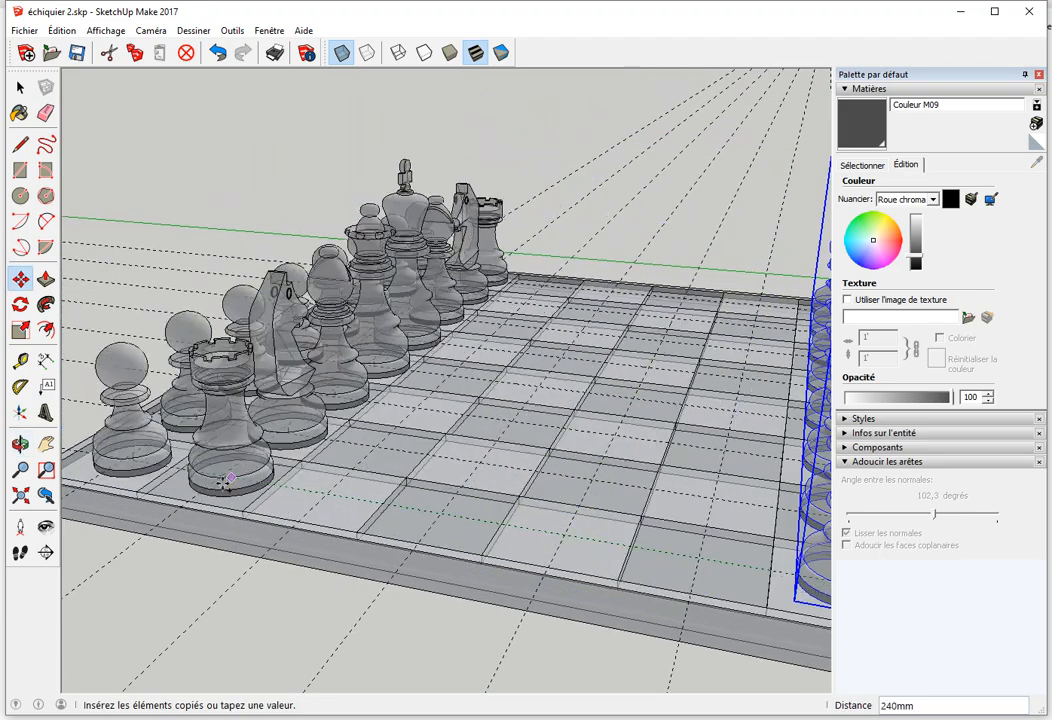
left_click(220, 478)
Rotate the copied set half a turn about its vertical axis so its pawns face the board's centre, and turn off X-ray view
middle_click_drag(421, 447, 551, 604)
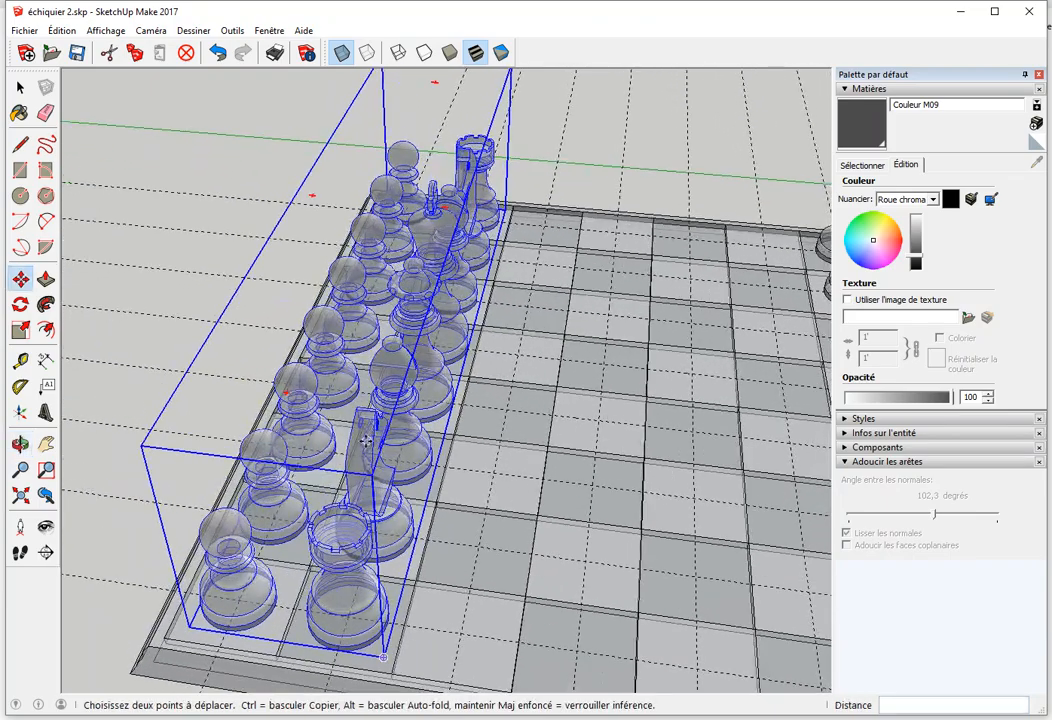
scroll(287, 400, "down", 3)
key("q")
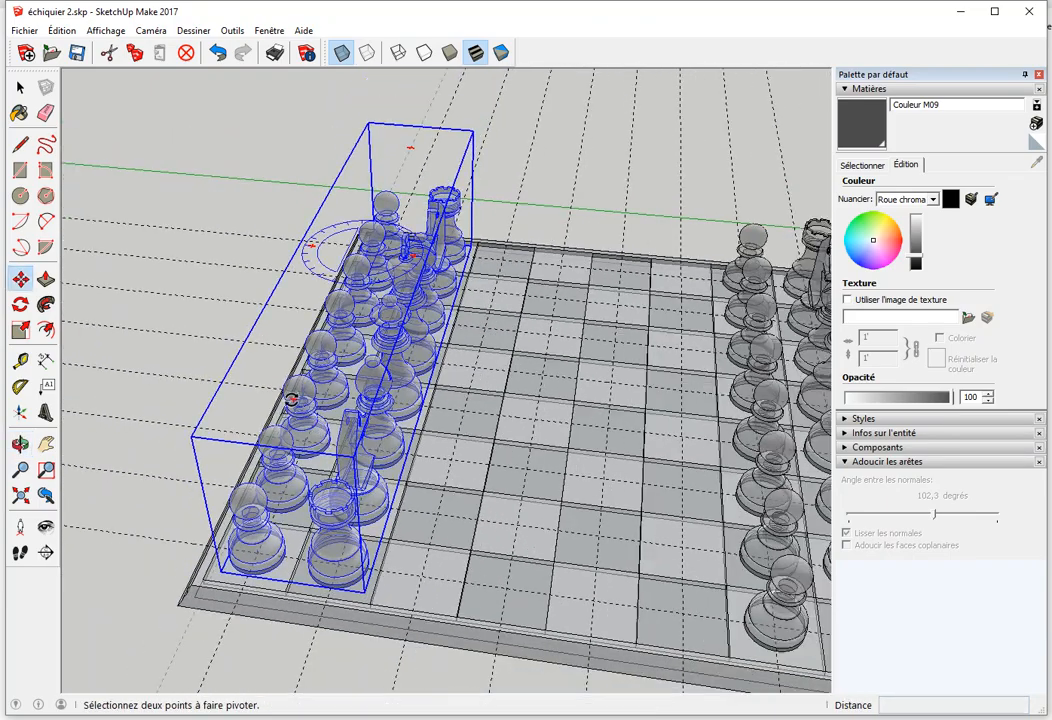
left_click(291, 399)
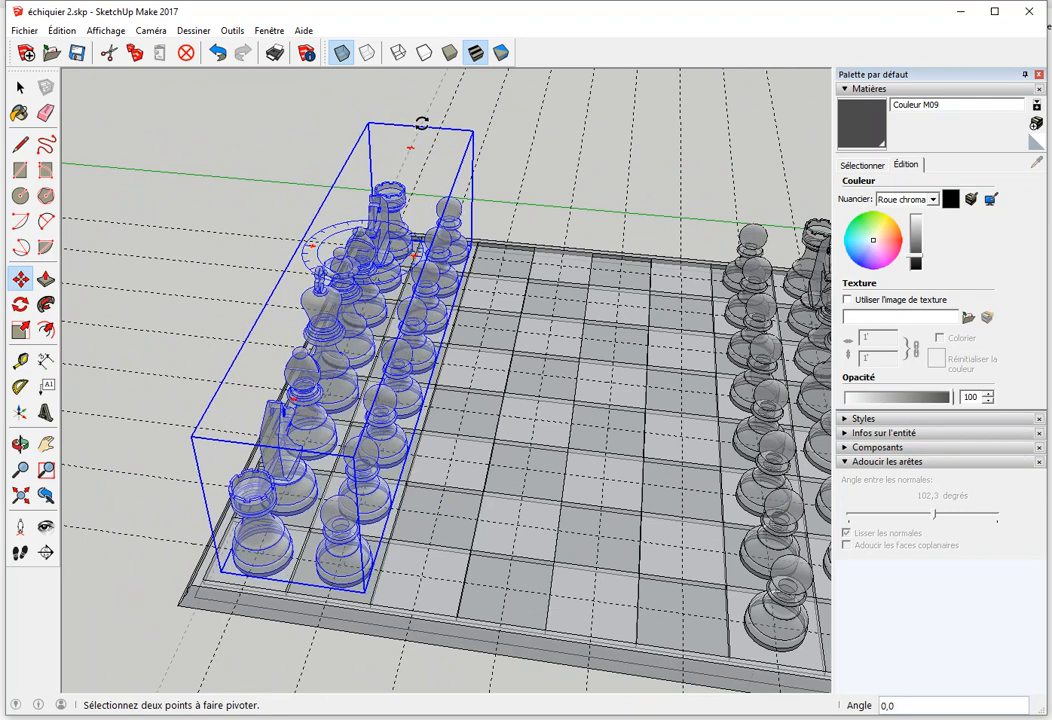
key("m")
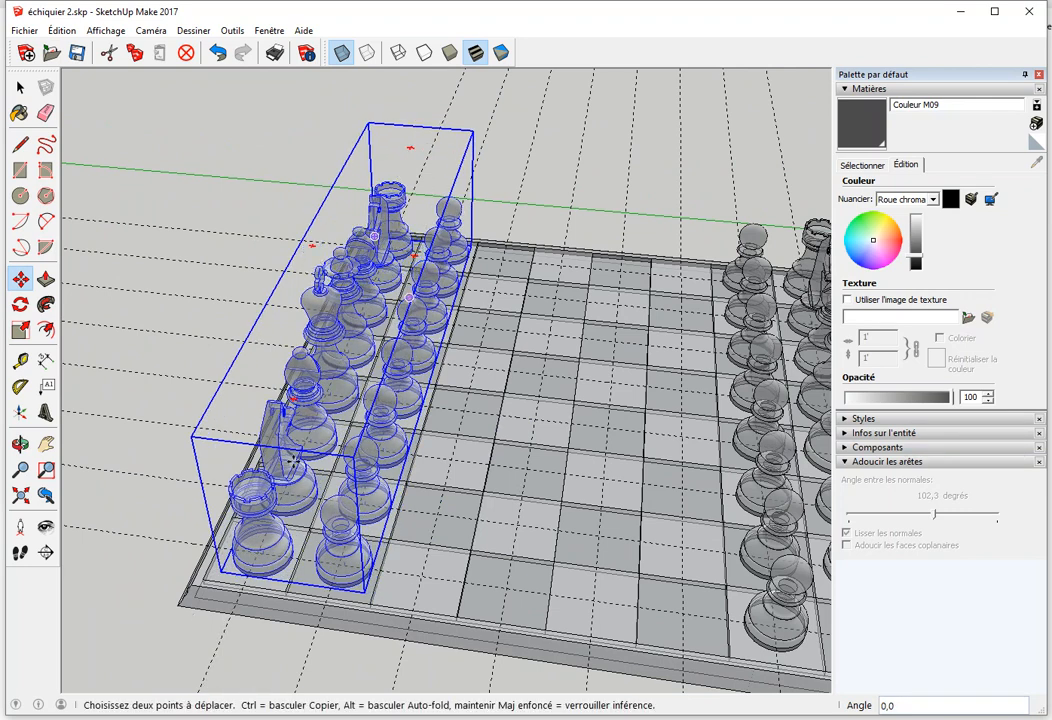
key("space")
left_click(136, 582)
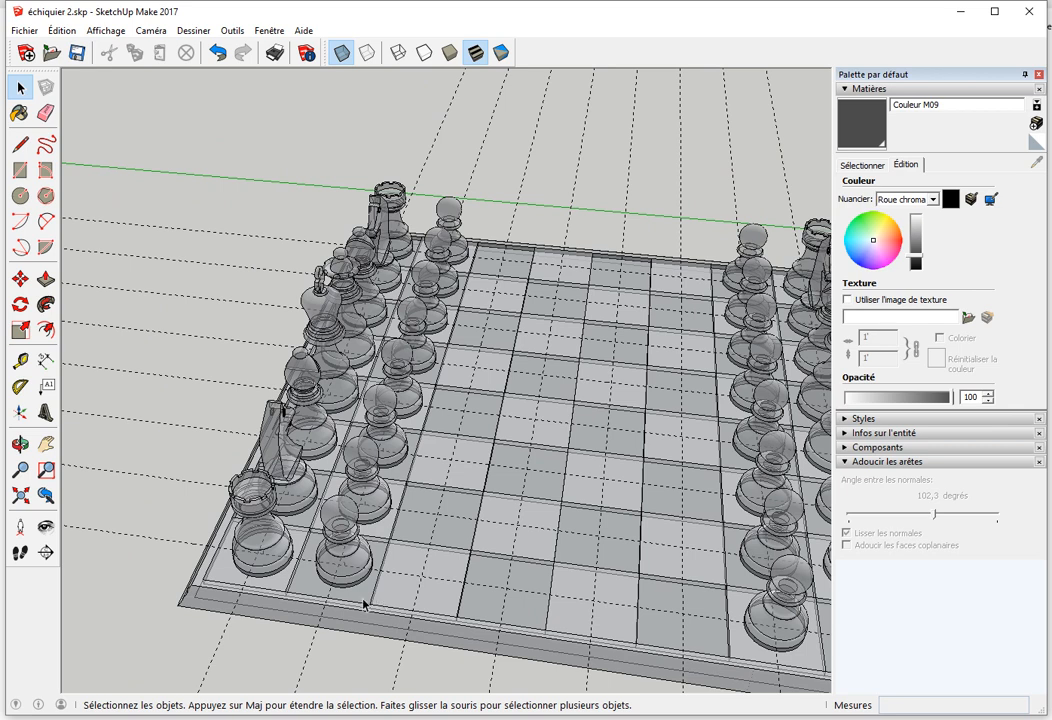
key("x")
scroll(328, 608, "down", 2)
middle_click_drag(537, 554, 491, 422)
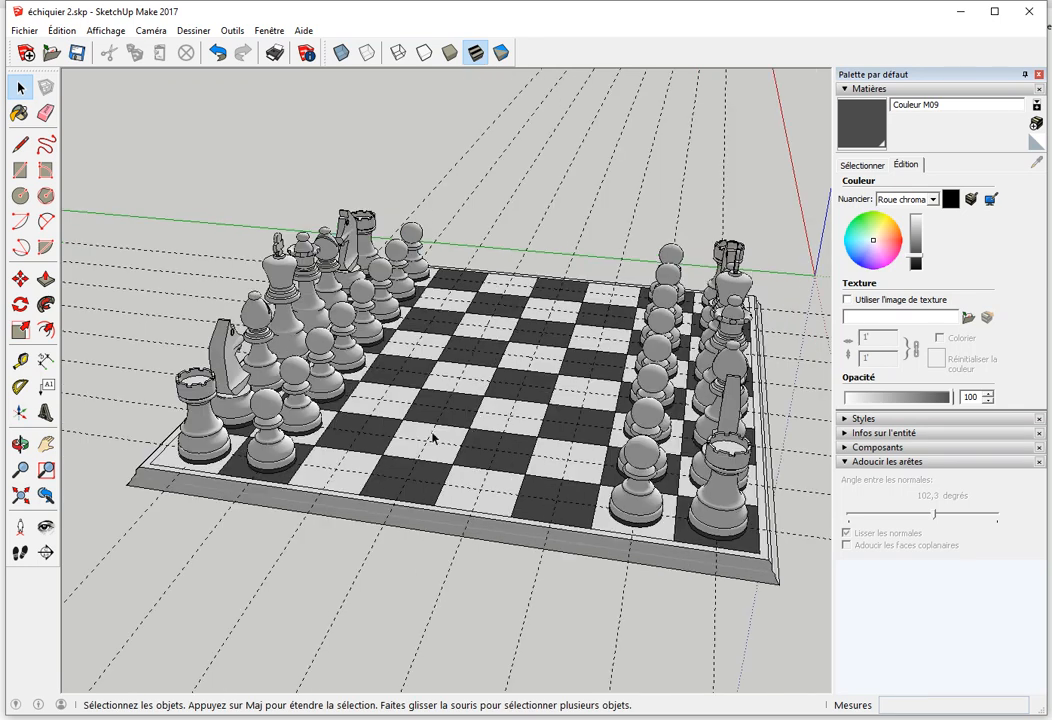
Check in X-ray view how the corner pawn's base centre in the set farther from the origin lines up with the guides
left_click(307, 390)
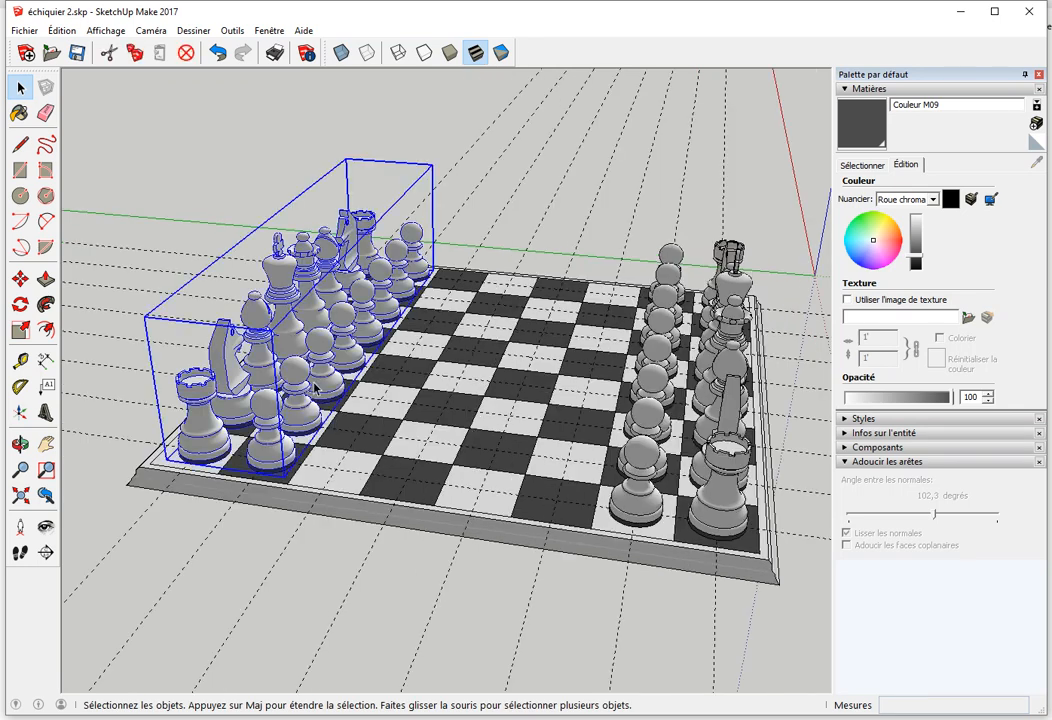
scroll(278, 461, "up", 3)
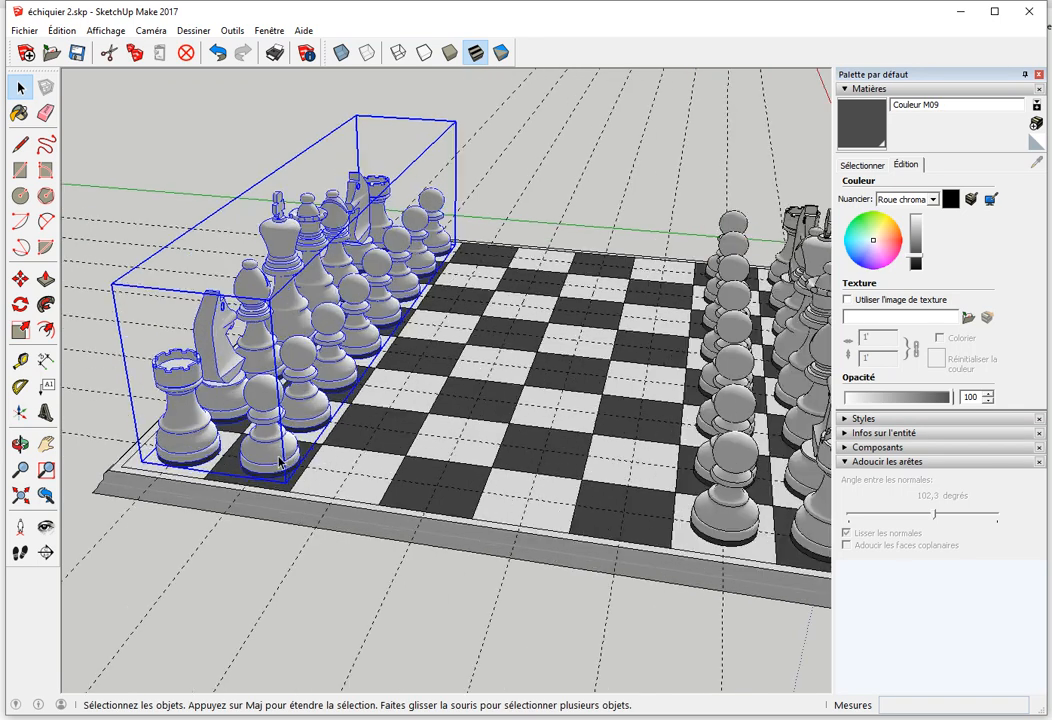
key("x")
scroll(277, 474, "up", 5)
scroll(270, 470, "up", 2)
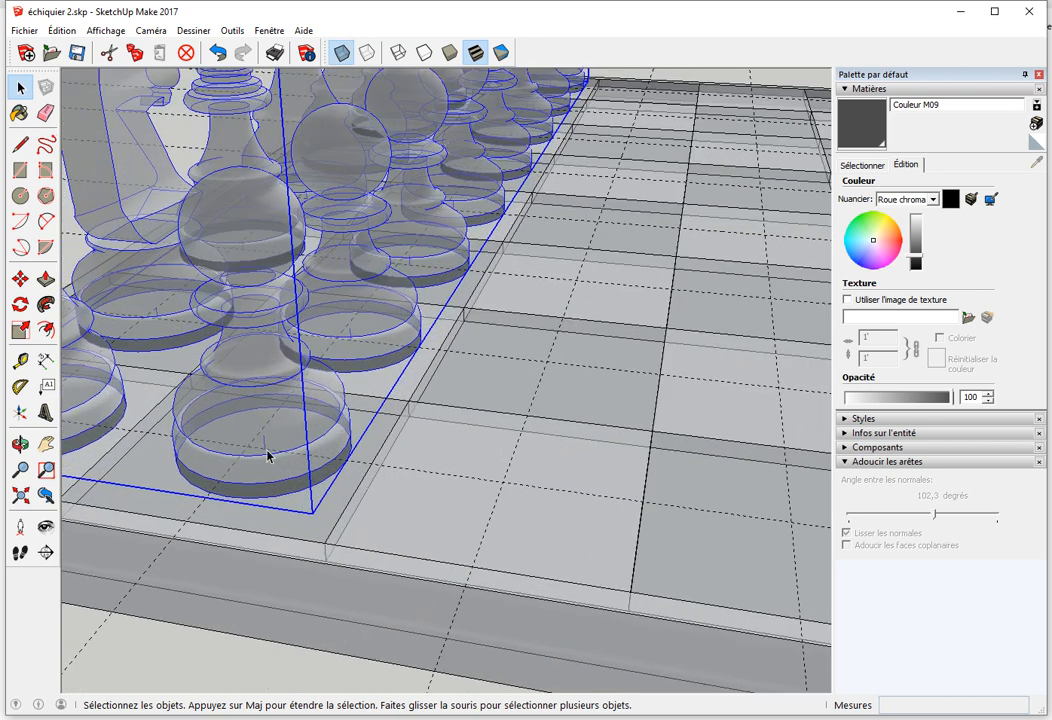
scroll(265, 457, "up", 1)
key("m")
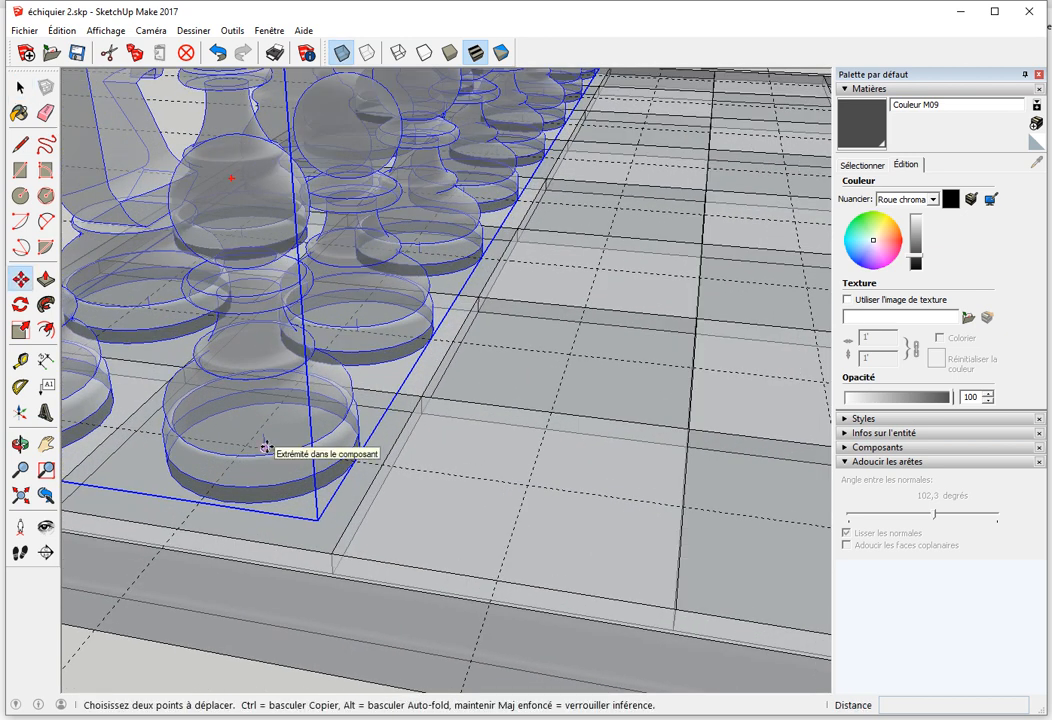
left_click(265, 447)
key("space")
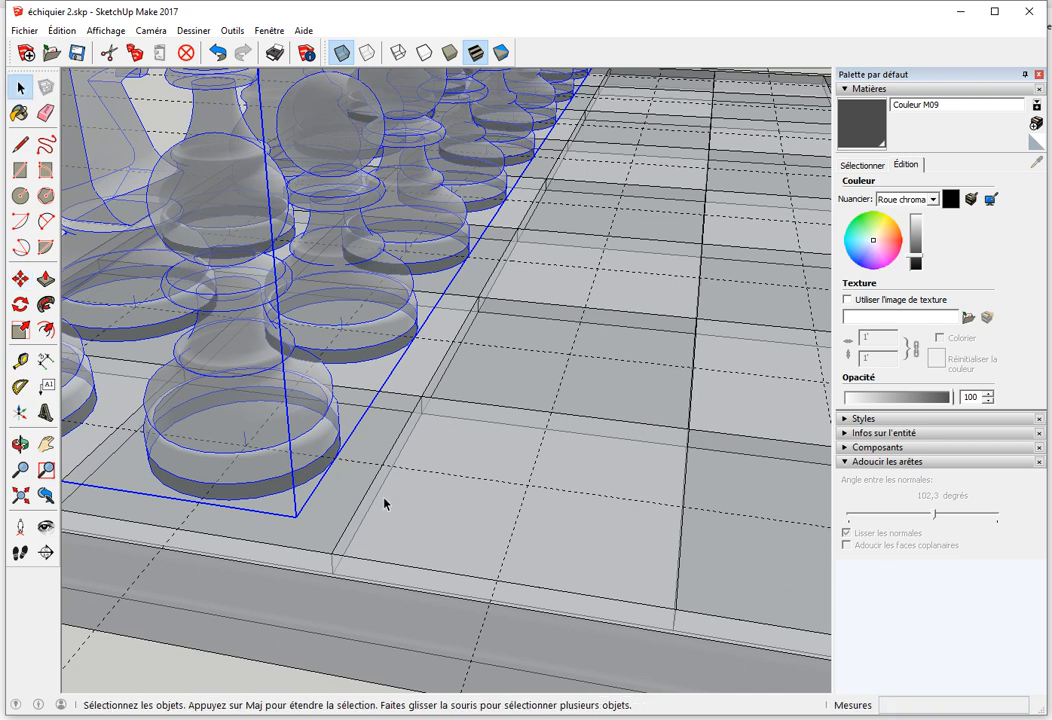
left_click(409, 509)
scroll(409, 509, "down", 3)
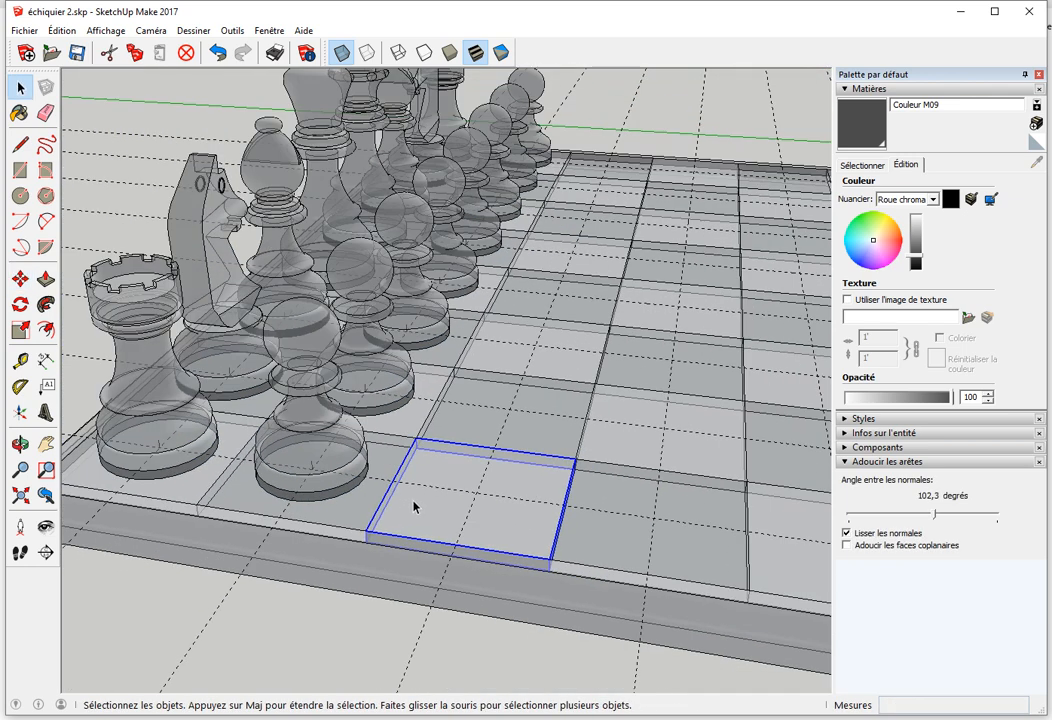
scroll(411, 507, "down", 4)
key("x")
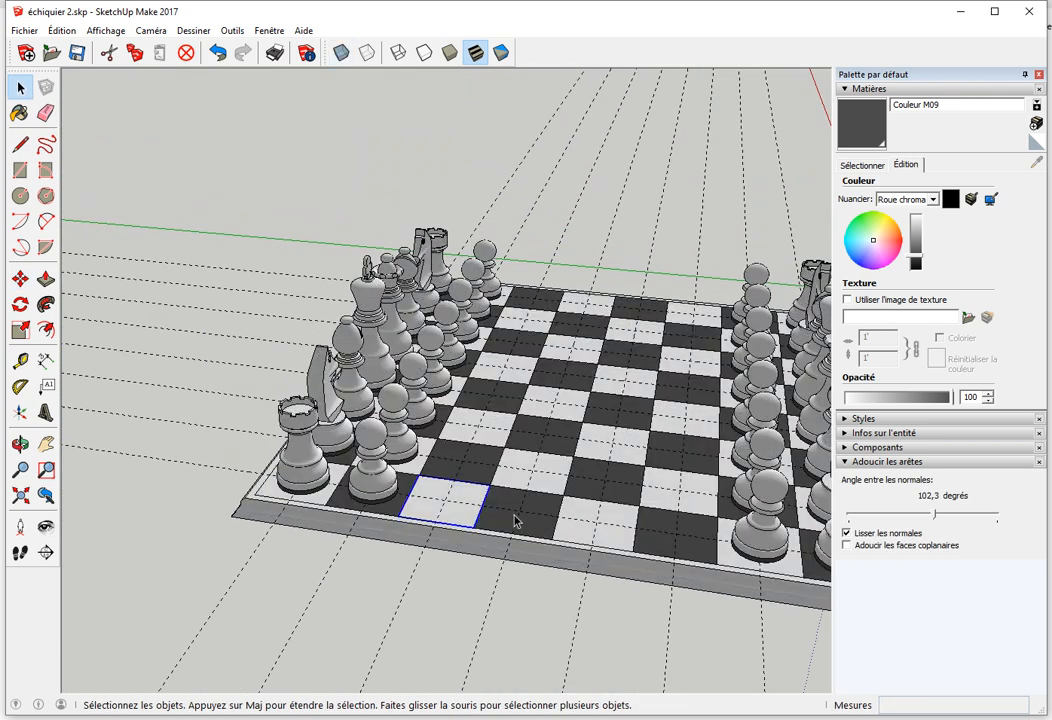
Explode the two grouped chess sets on opposite sides of the board
middle_click_drag(524, 509, 302, 330)
left_click(302, 330)
right_click(299, 328)
left_click(356, 421)
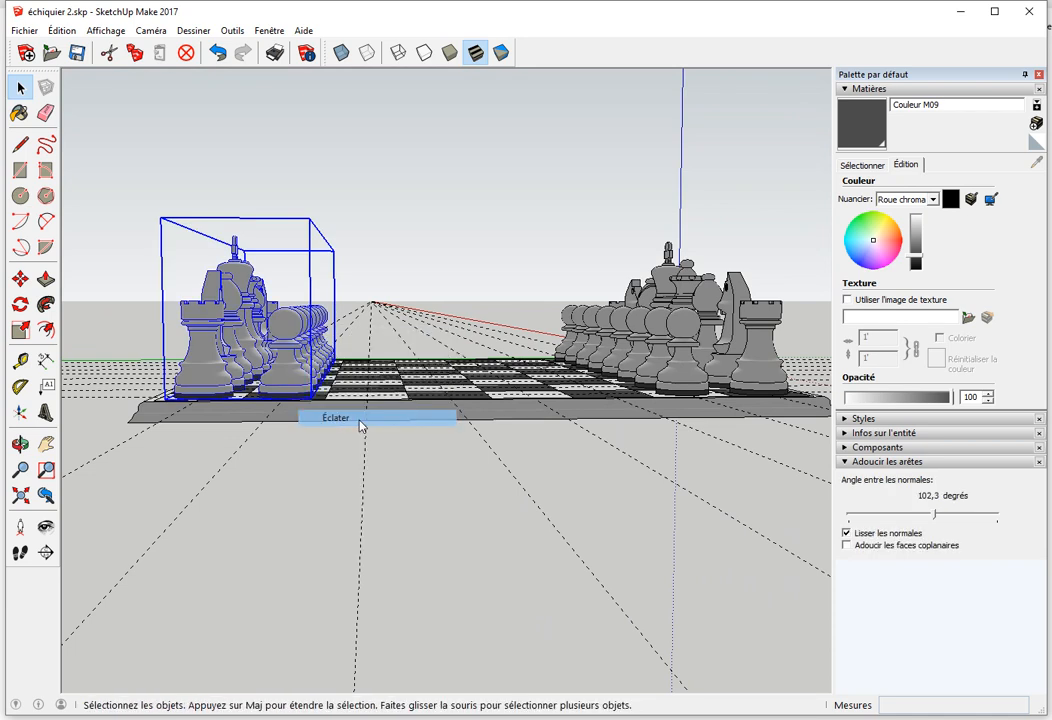
left_click(664, 340)
right_click(666, 342)
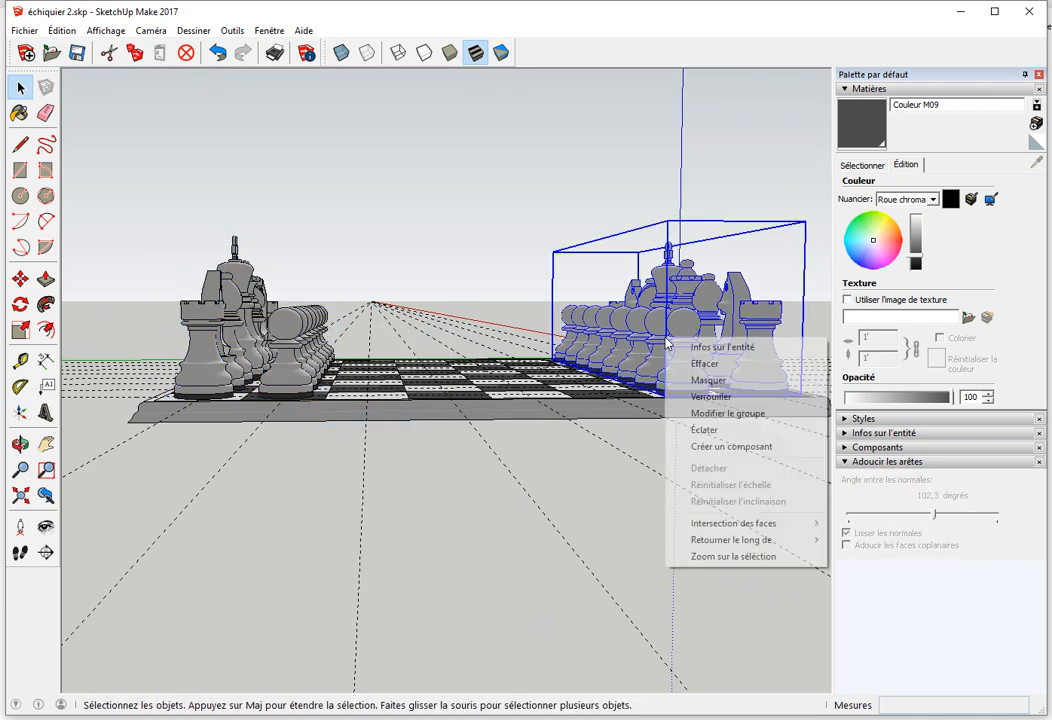
left_click(704, 429)
left_click(350, 250)
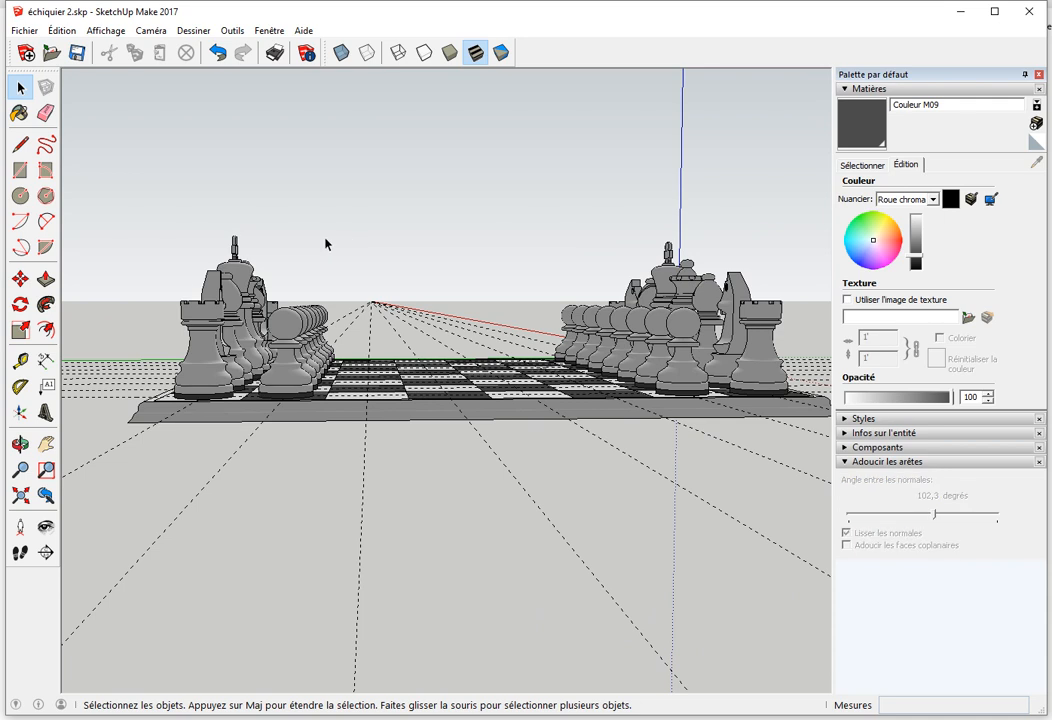
Delete all the guides from the model
middle_click_drag(333, 270, 305, 250)
left_click(61, 30)
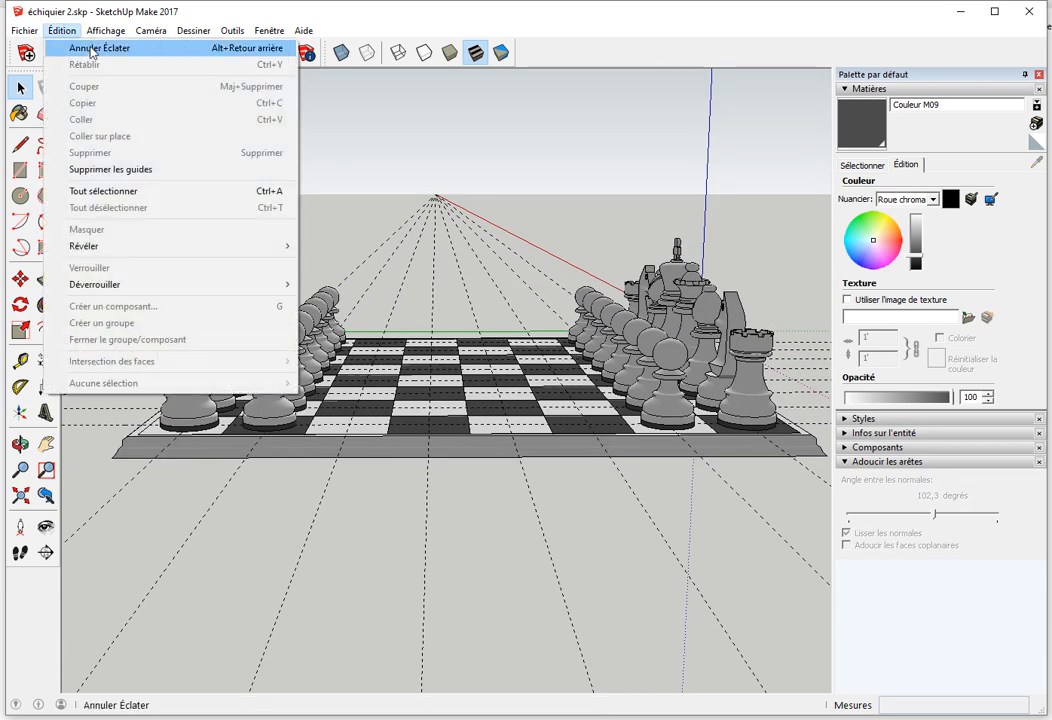
left_click(124, 170)
middle_click_drag(418, 251, 366, 233)
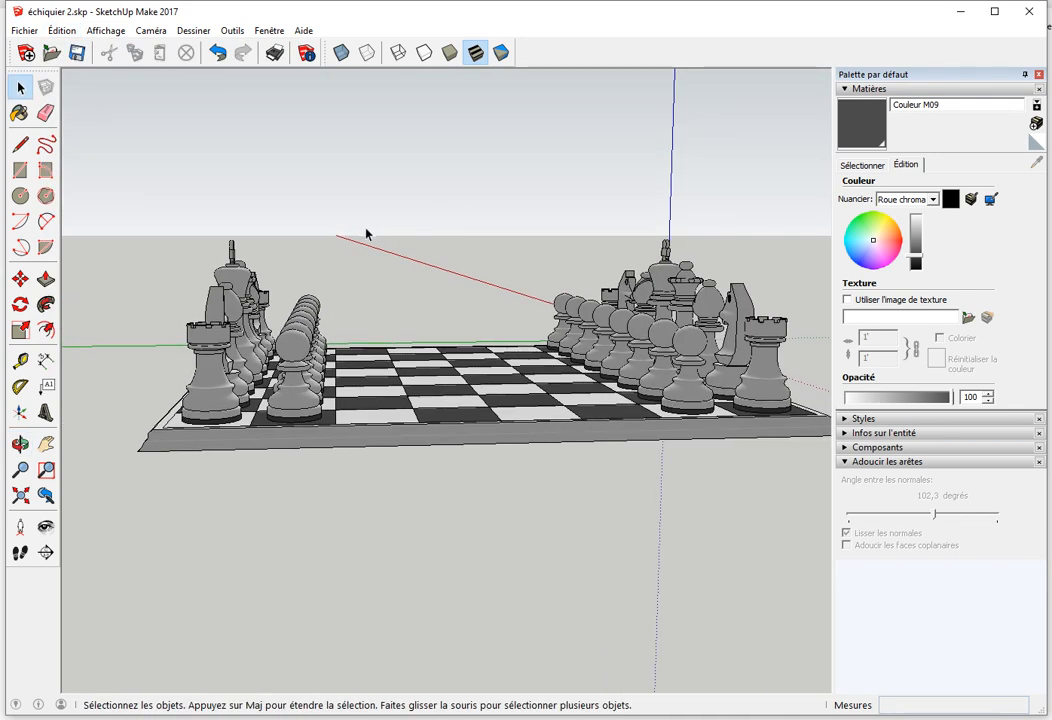
Paint all the pieces of the set farther from the origin with Couleur M06 from the Couleurs collection
left_click_drag(252, 323, 254, 321)
left_click(364, 254)
middle_click_drag(364, 254, 383, 222)
key("space")
left_click_drag(380, 224, 244, 283)
left_click_drag(170, 323, 170, 322)
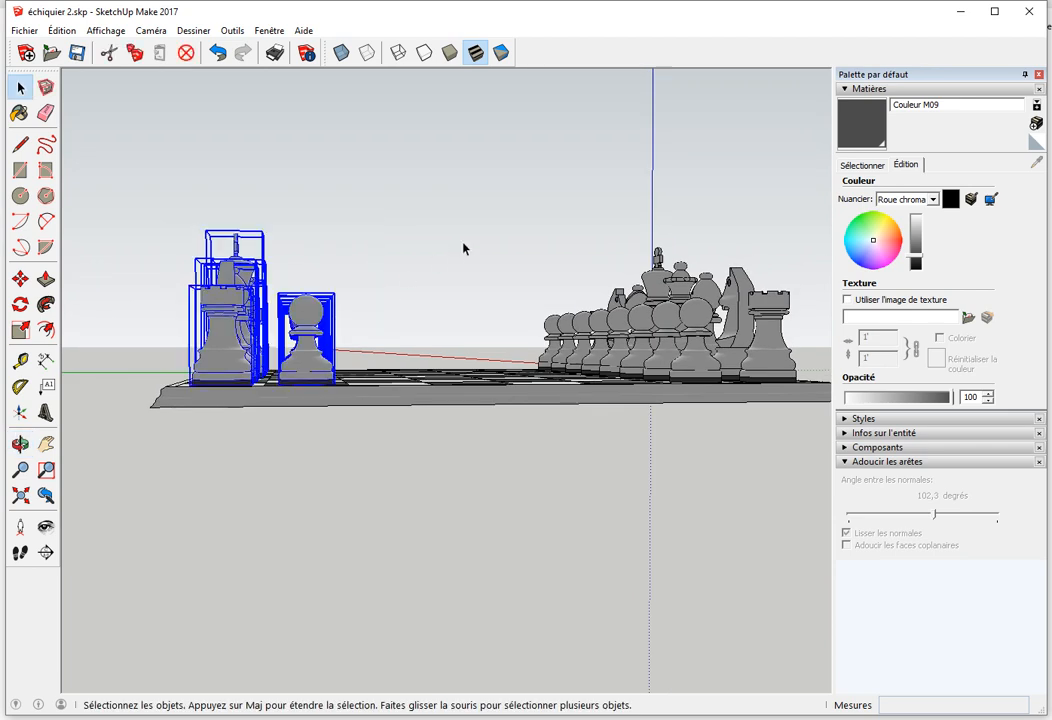
middle_click_drag(455, 253, 597, 207)
left_click(864, 165)
left_click(928, 188)
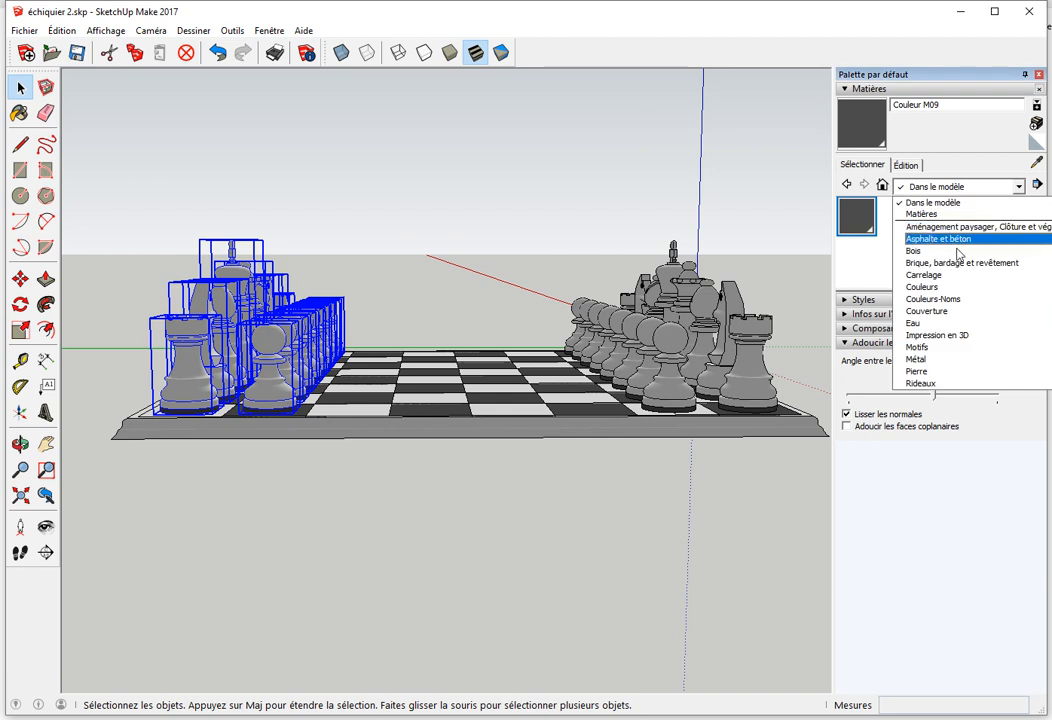
left_click(956, 288)
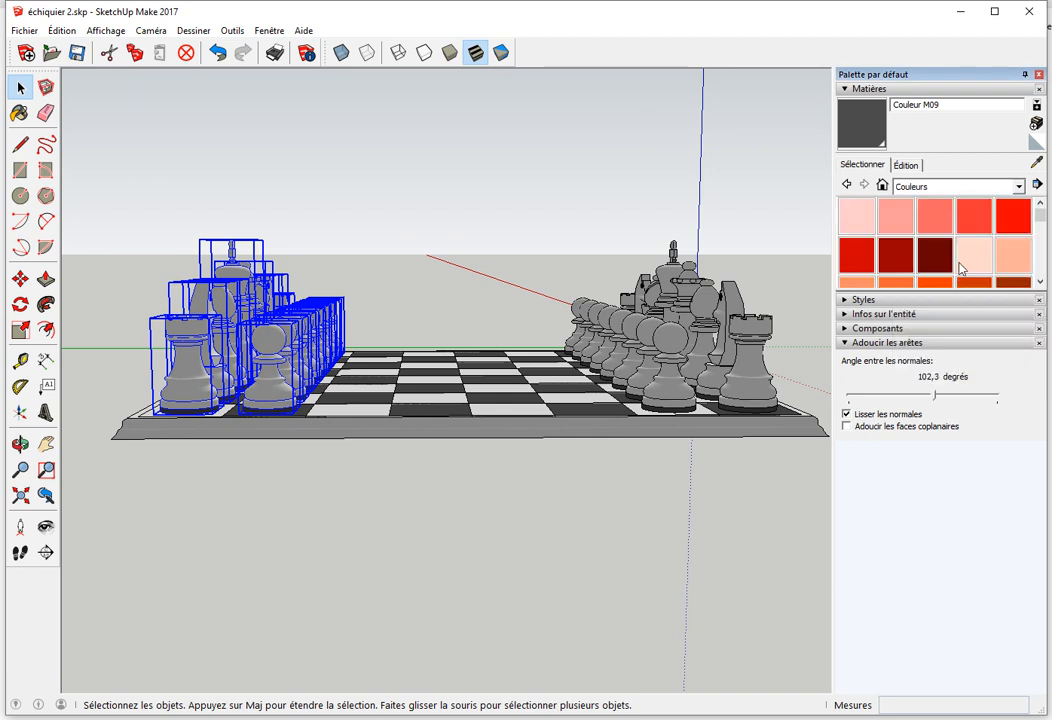
scroll(1000, 234, "down", 5)
scroll(1000, 236, "down", 2)
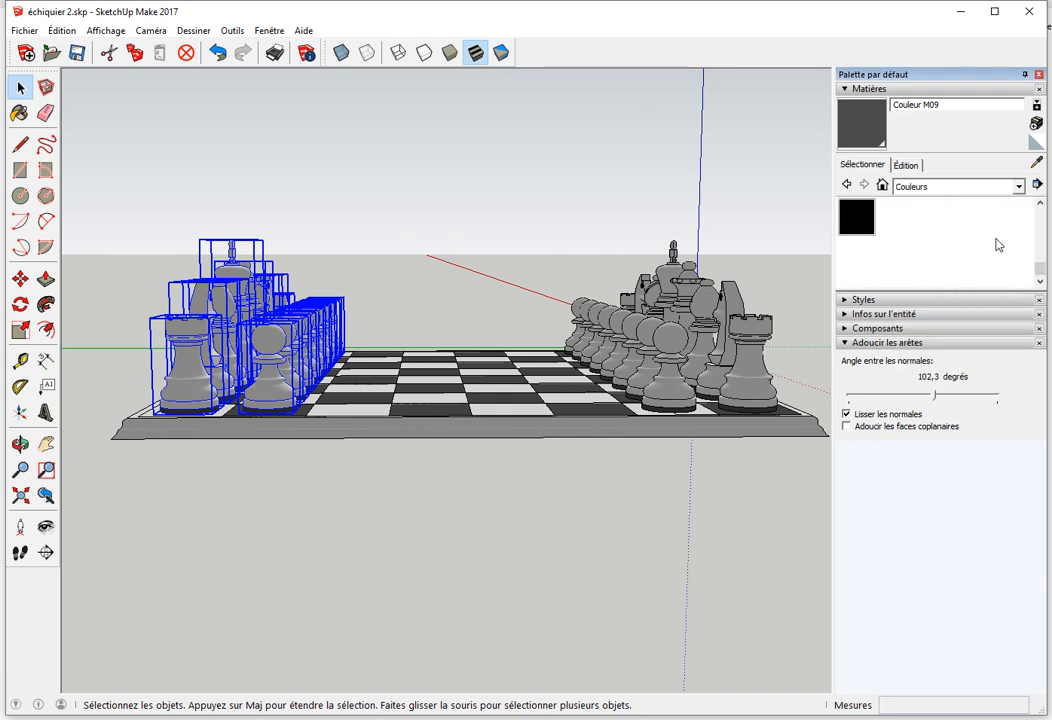
scroll(997, 244, "up", 2)
left_click(934, 267)
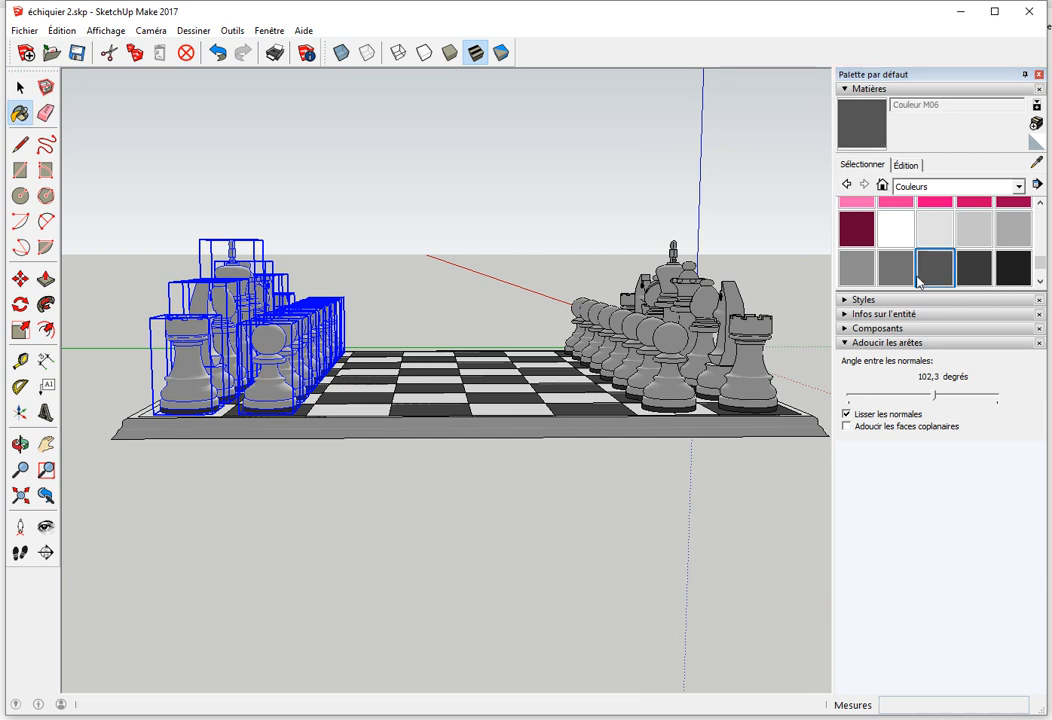
left_click(308, 325)
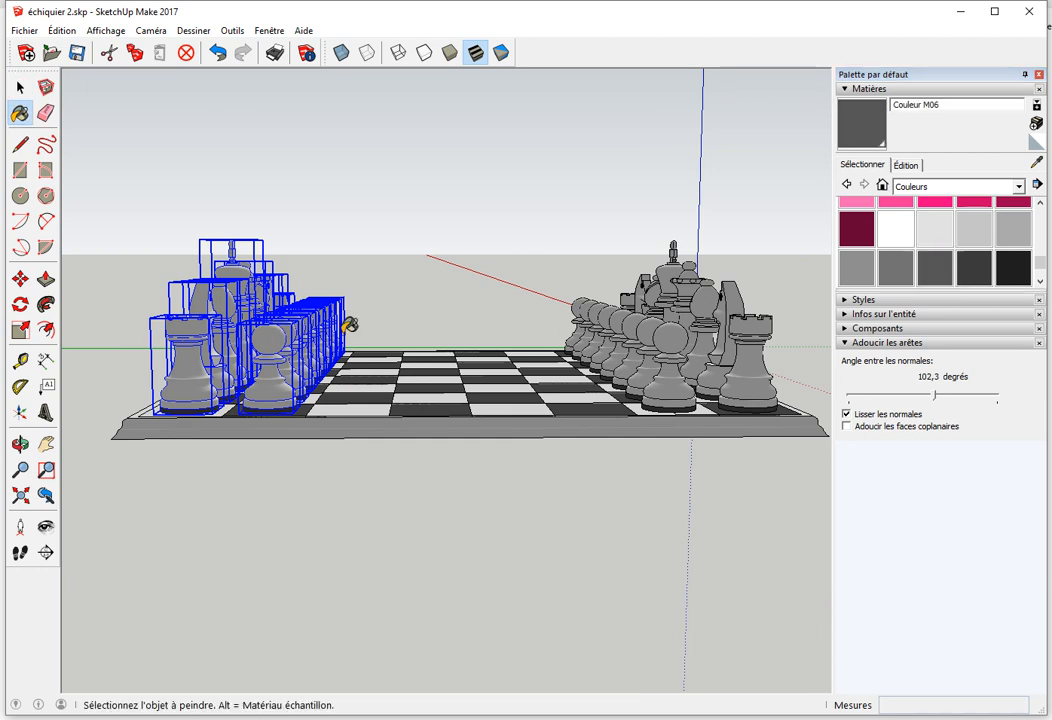
key("space")
left_click(423, 249)
middle_click_drag(425, 225, 398, 240)
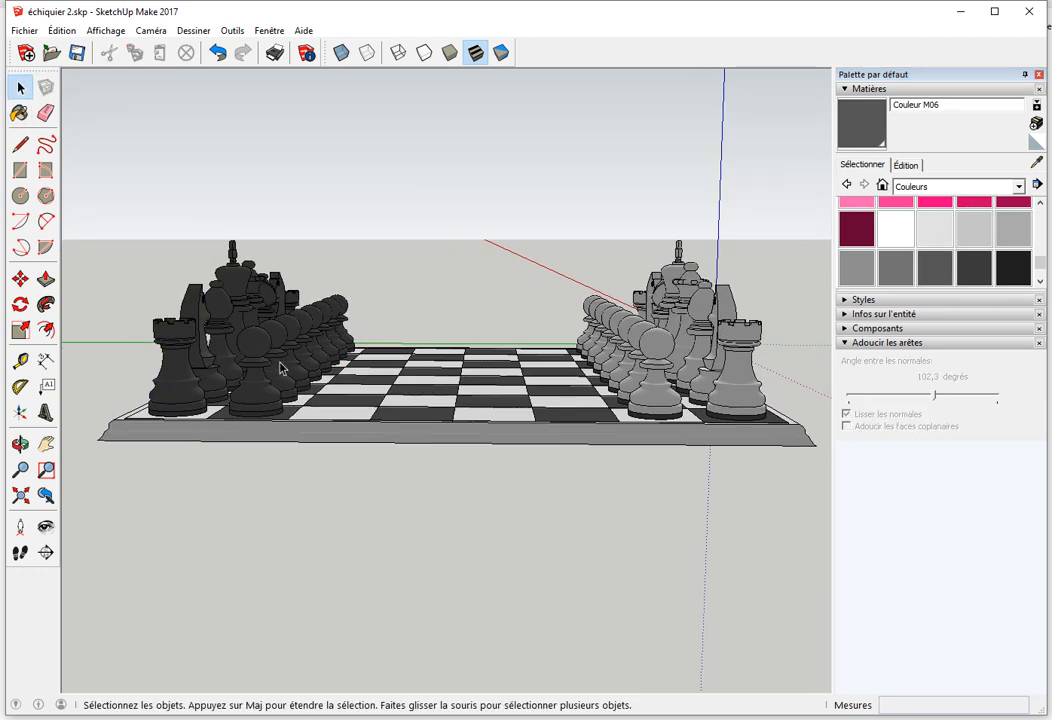
Darken the in-model material Couleur M09 to near black so the board's dark squares contrast with the dark pieces
left_click(882, 186)
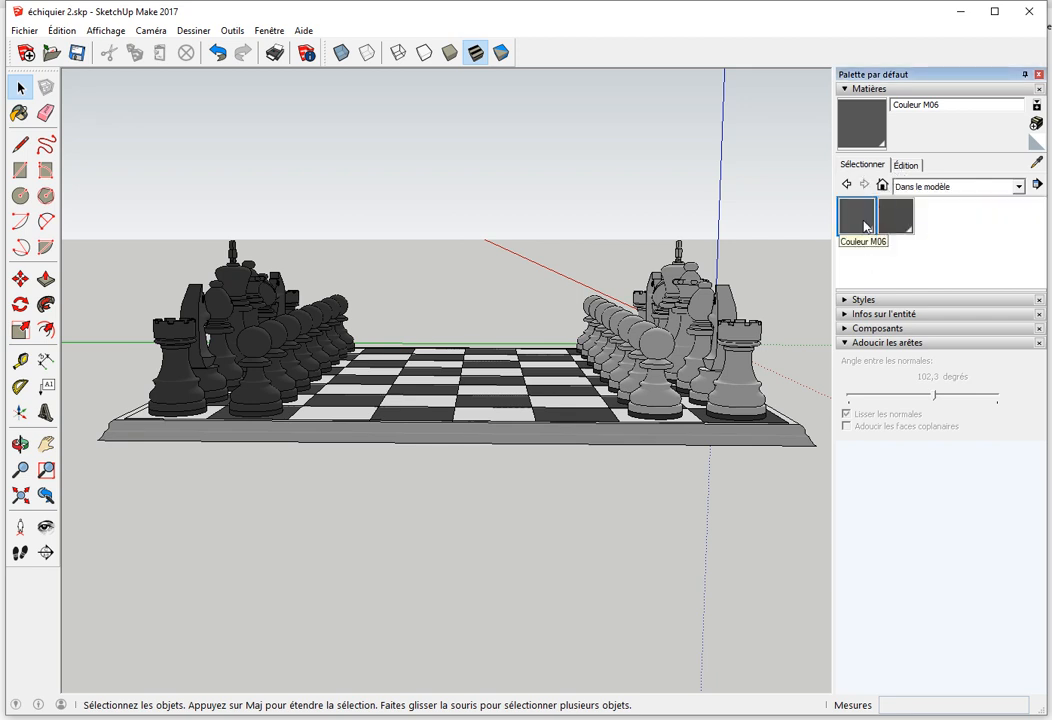
left_click(866, 226)
scroll(272, 401, "up", 4)
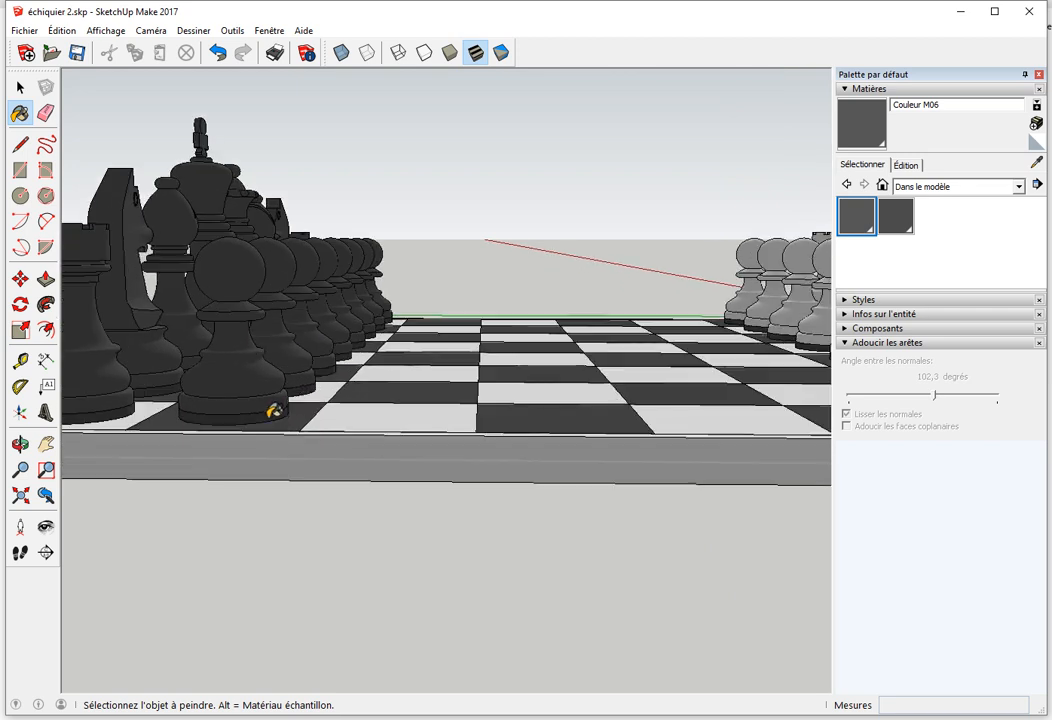
scroll(302, 394, "down", 2)
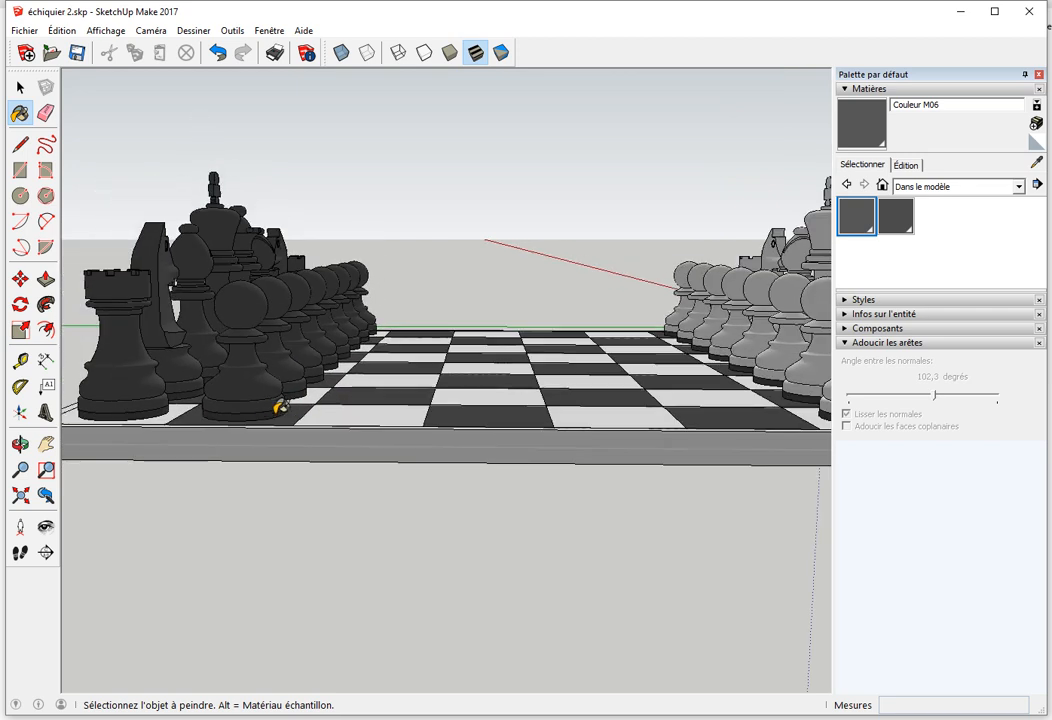
key("space")
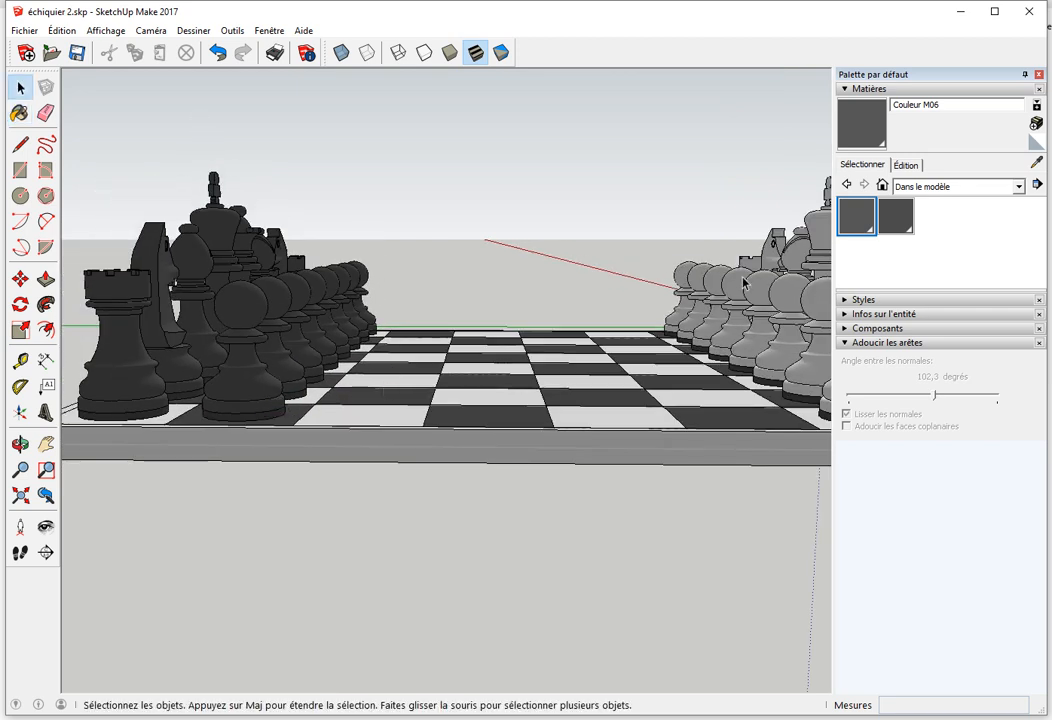
left_click(895, 220)
left_click(905, 166)
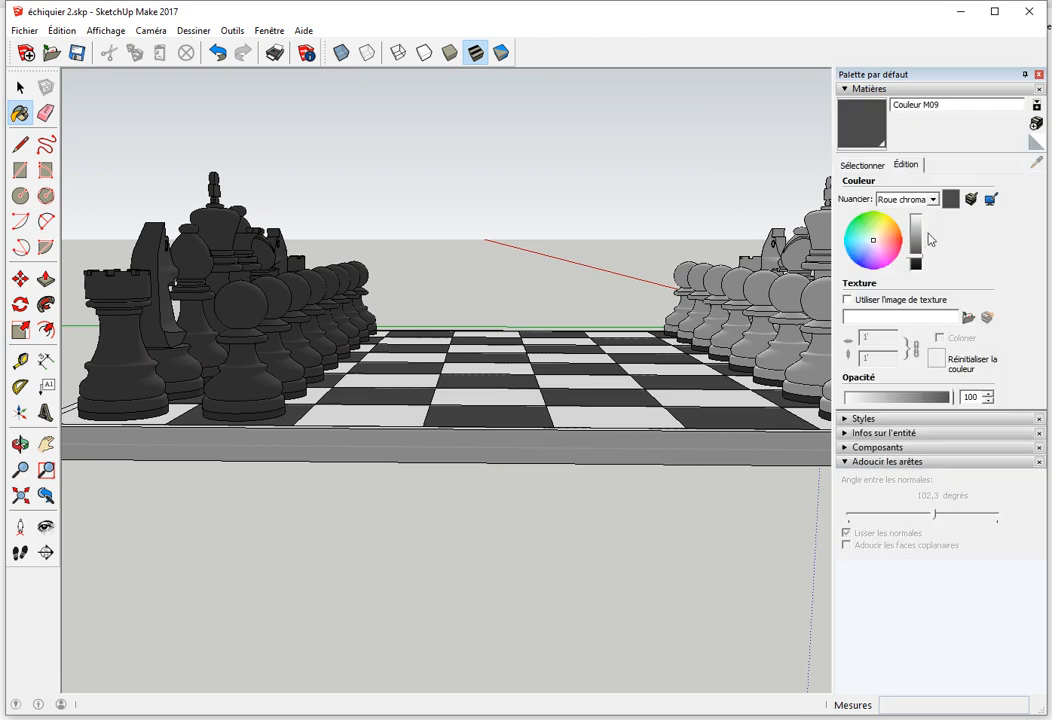
left_click_drag(916, 257, 922, 265)
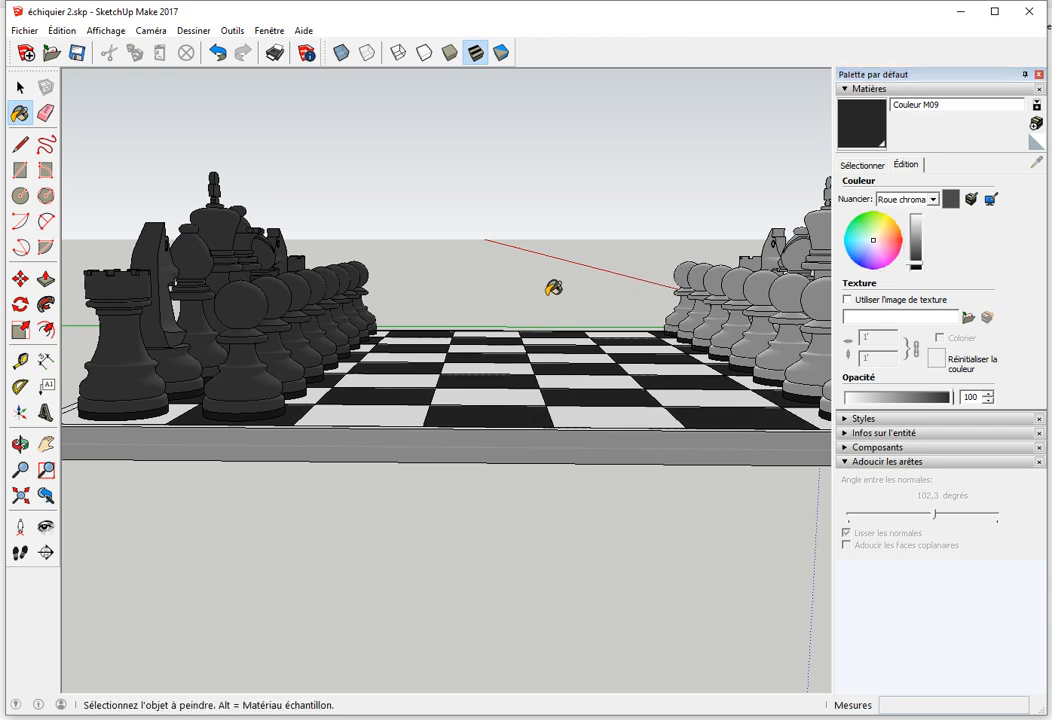
key("space")
mouse_move(495, 298)
middle_mouse_down()
mouse_move(467, 284)
mouse_move(453, 357)
mouse_move(339, 371)
mouse_move(331, 417)
middle_mouse_up()
scroll(333, 418, "down", 2)
middle_click_drag(395, 424, 418, 383)
middle_click_drag(345, 385, 410, 395)
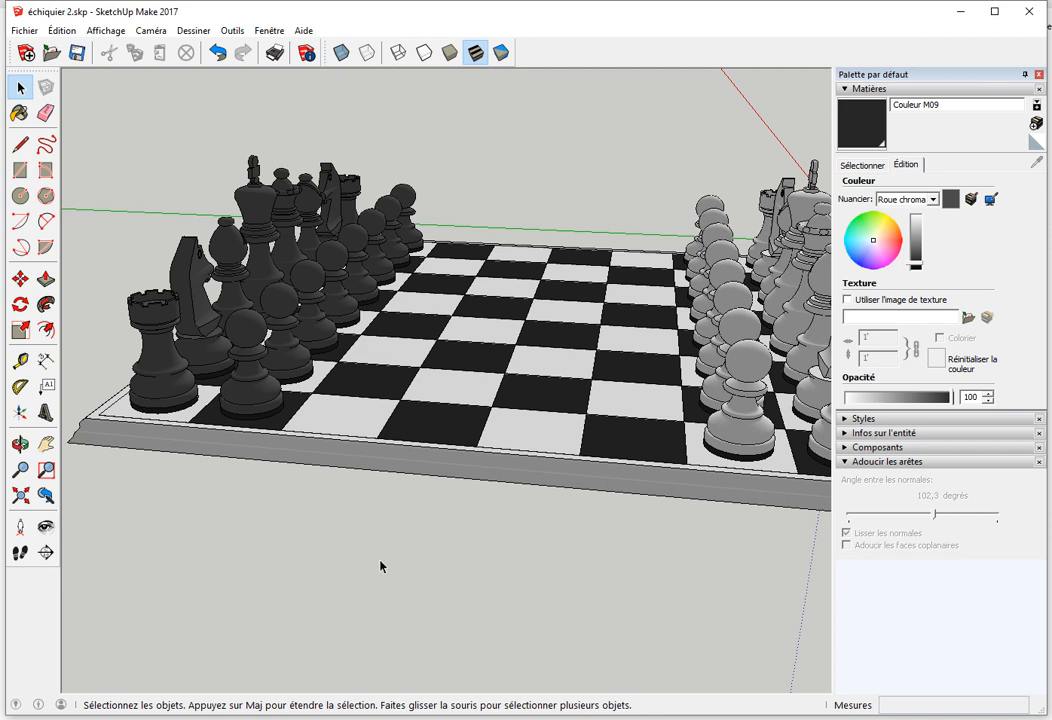
middle_click_drag(473, 600, 344, 511)
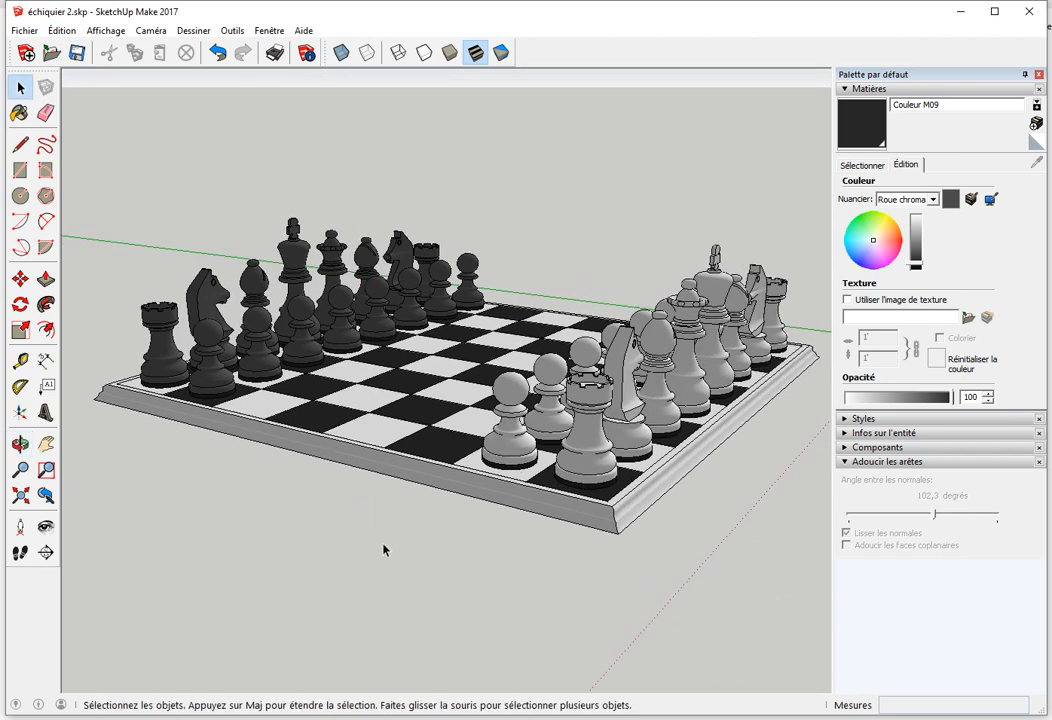